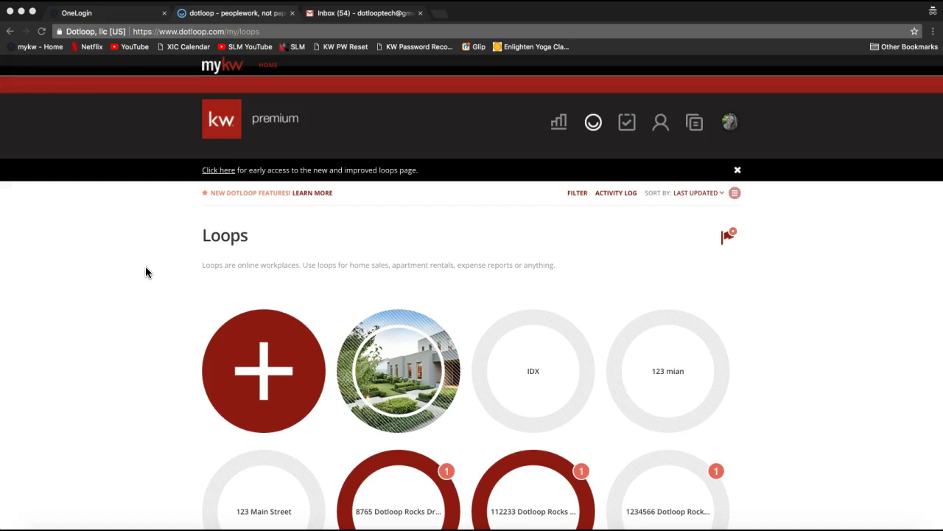
# Clear the saved username from the OneLogin sign-in form, then return to the dotloop tab.
pyautogui.click(130, 13)
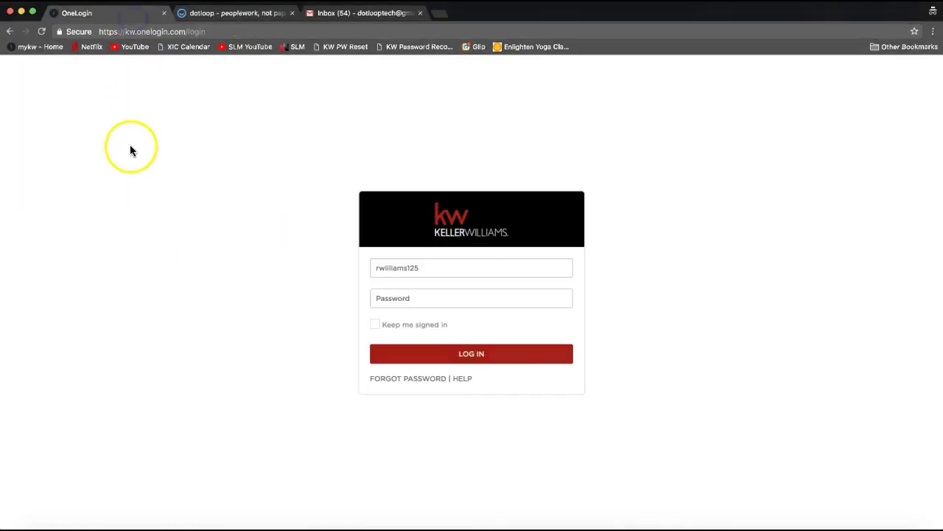
pyautogui.doubleClick(395, 268)
pyautogui.press('BackSpace')
pyautogui.click(213, 158)
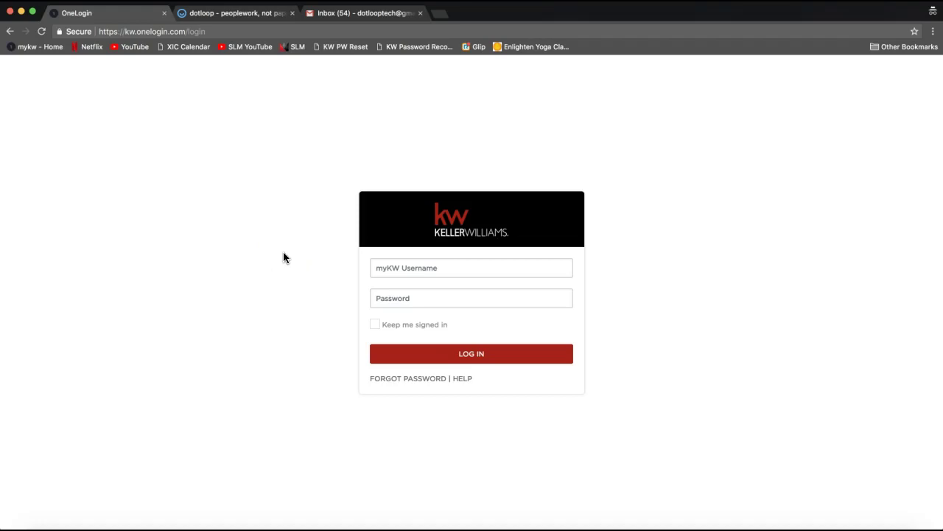
pyautogui.click(237, 15)
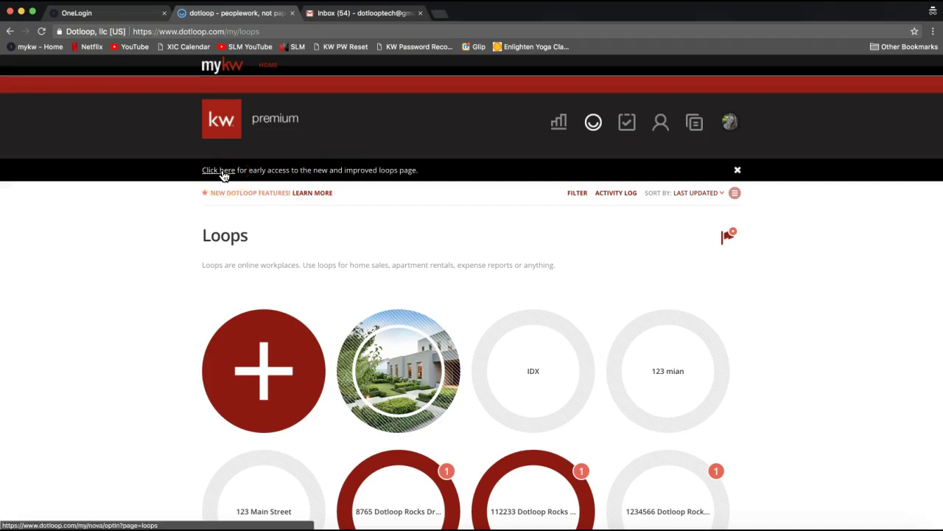
# Switch to the new loops page and open the 123 Main Street loop.
pyautogui.click(224, 175)
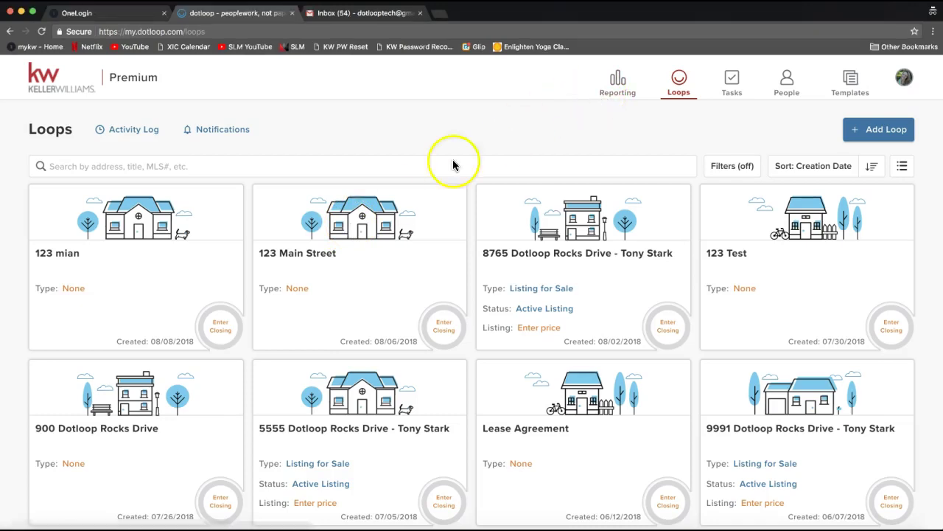
pyautogui.click(384, 214)
pyautogui.click(358, 218)
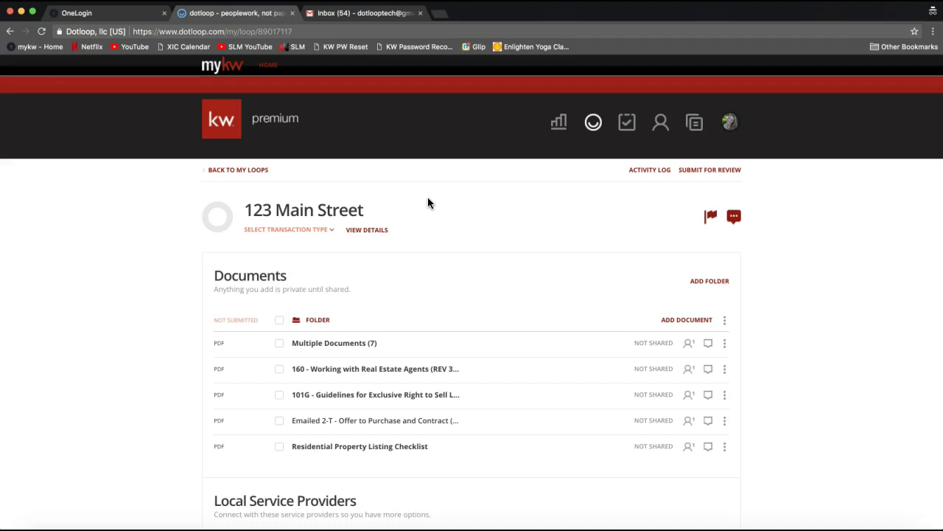
# Leave the 123 Main Street loop and return to the card-style Loops list.
pyautogui.click(237, 170)
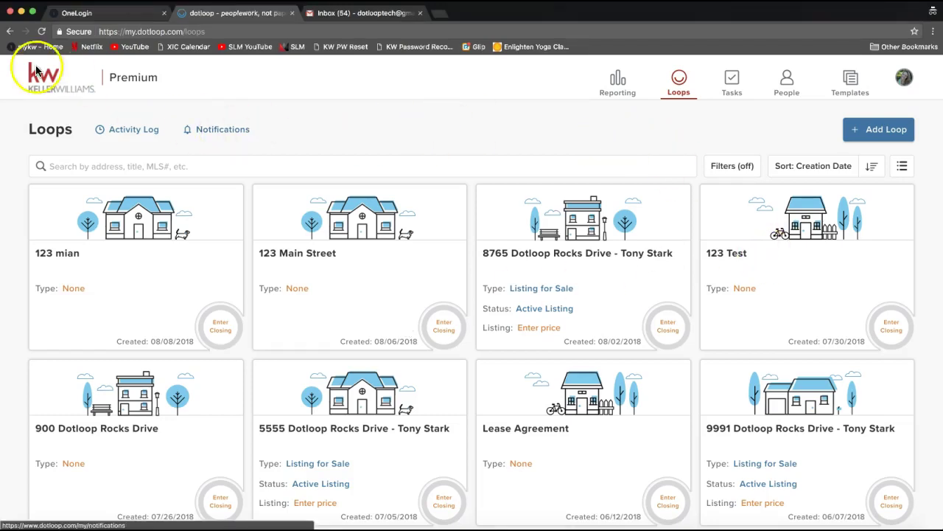
pyautogui.click(9, 31)
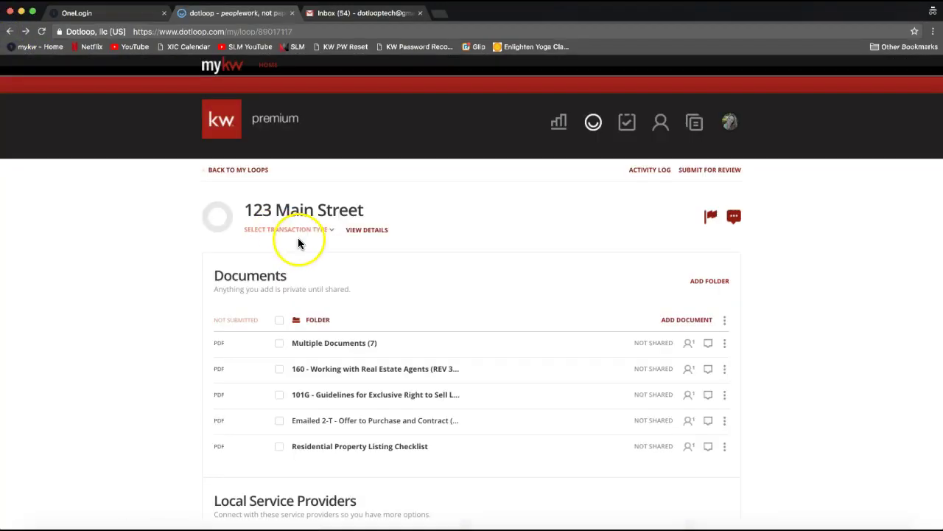
pyautogui.click(593, 123)
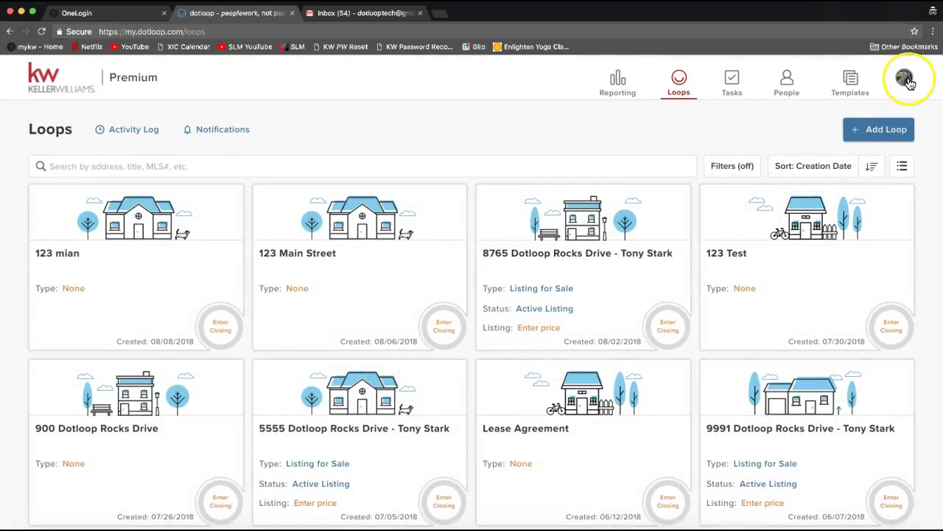
# Switch back to the old dotloop from the profile menu.
pyautogui.click(909, 83)
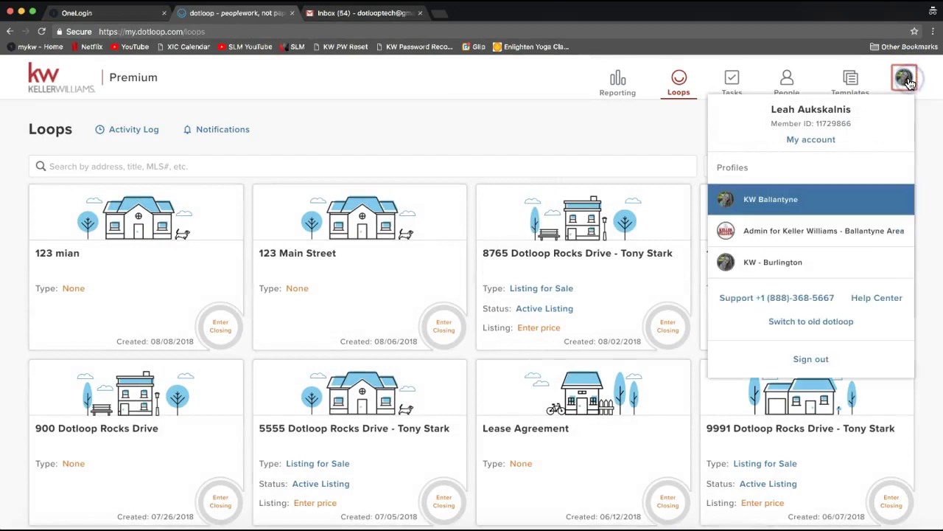
pyautogui.click(908, 85)
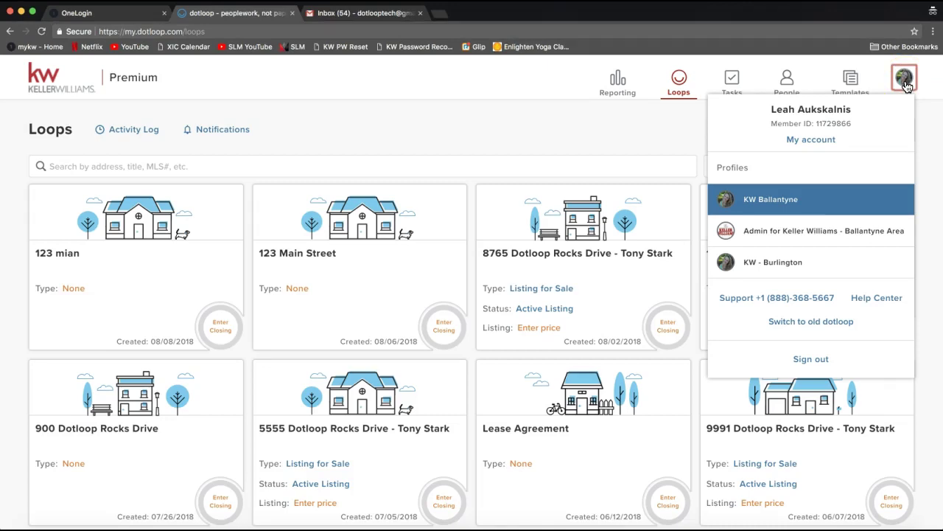
pyautogui.click(906, 86)
pyautogui.click(901, 84)
pyautogui.click(901, 82)
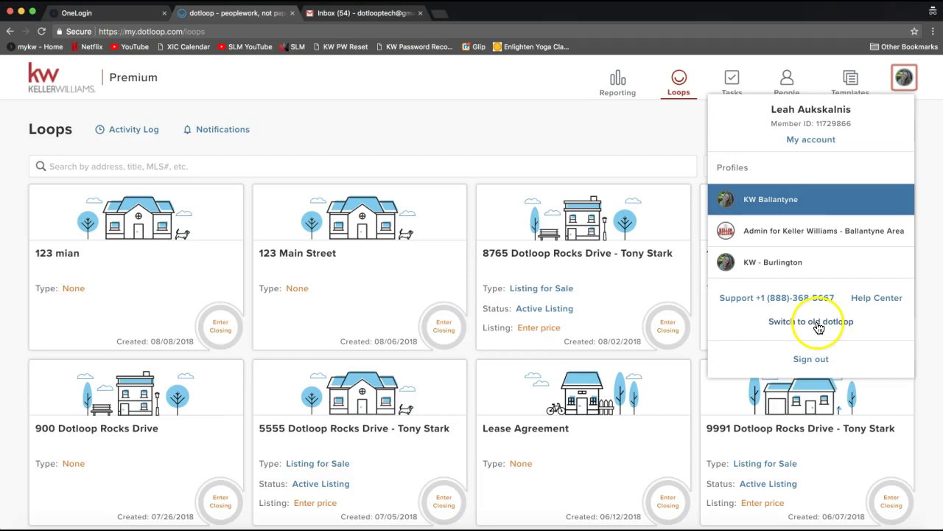
pyautogui.click(817, 329)
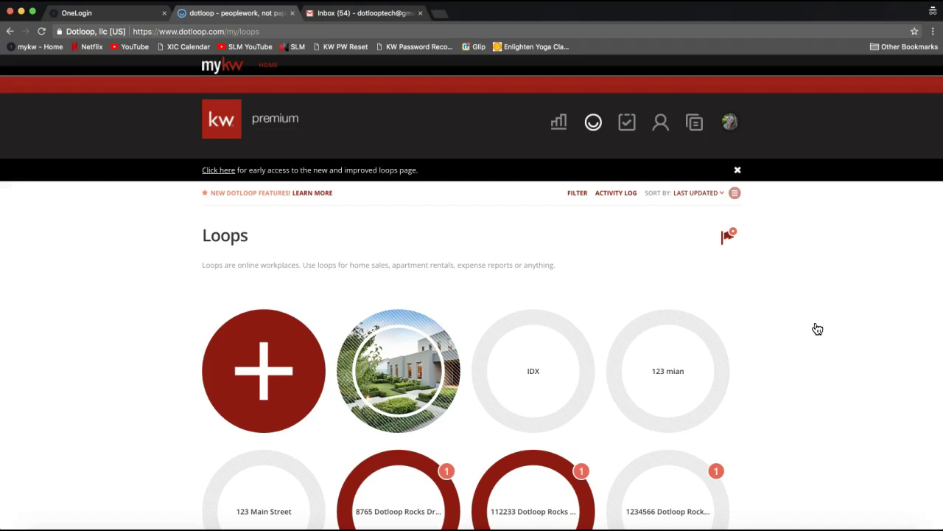
pyautogui.click(795, 291)
pyautogui.click(782, 272)
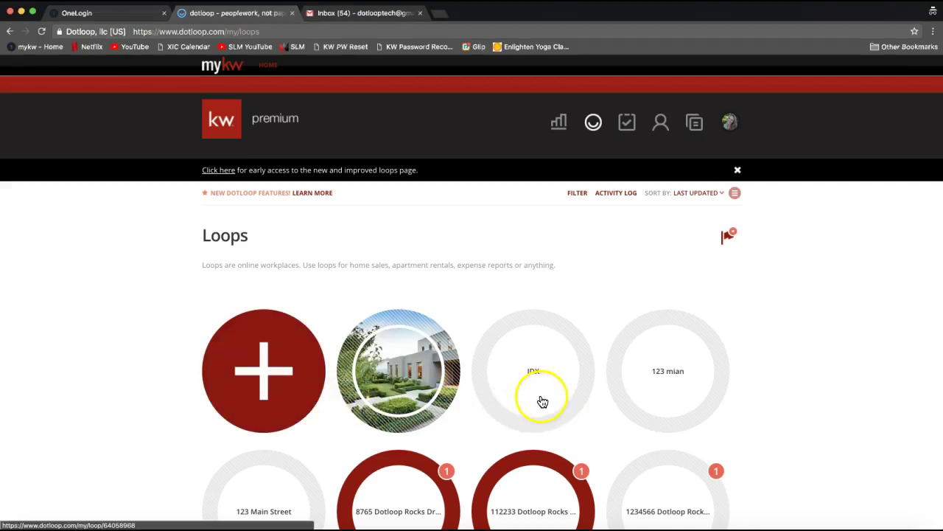
pyautogui.scroll(-5, 660, 393)
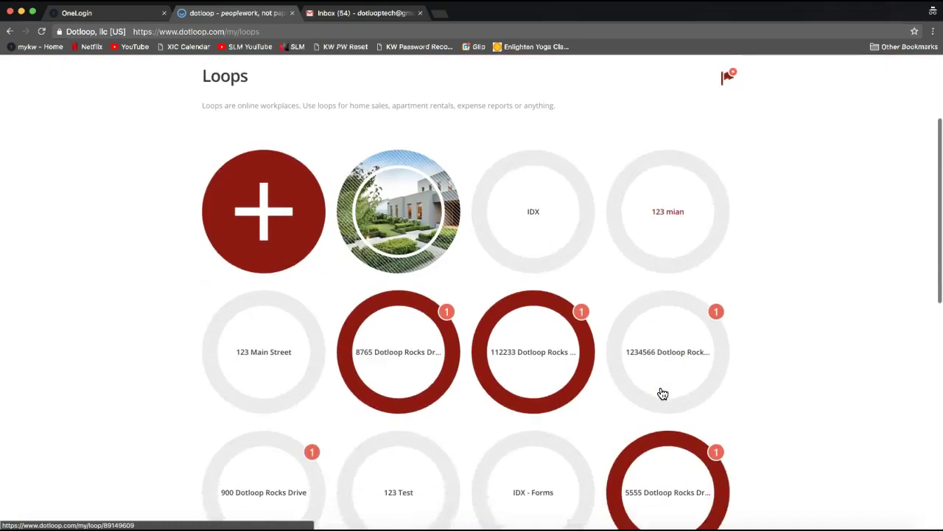
pyautogui.scroll(4, 660, 392)
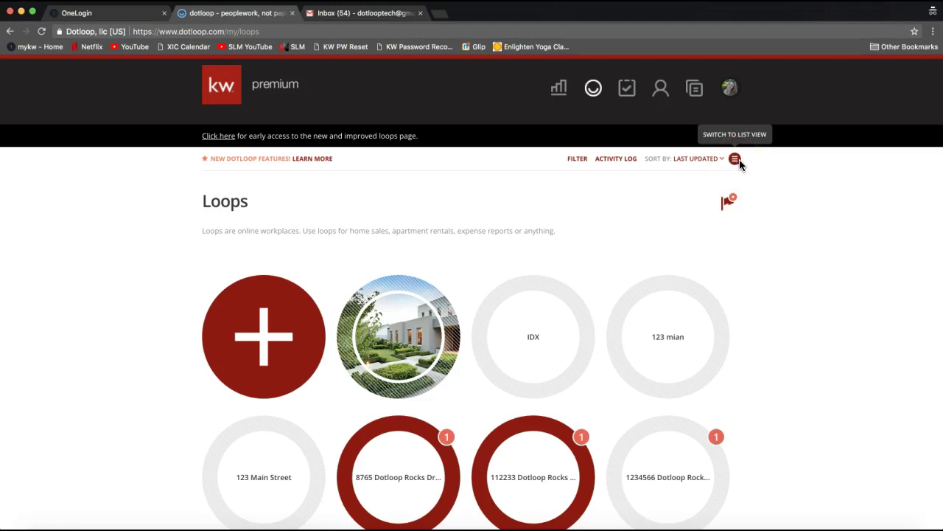
# Show the loops as list rows with transaction type, status and date.
pyautogui.click(736, 160)
pyautogui.click(735, 160)
pyautogui.click(736, 161)
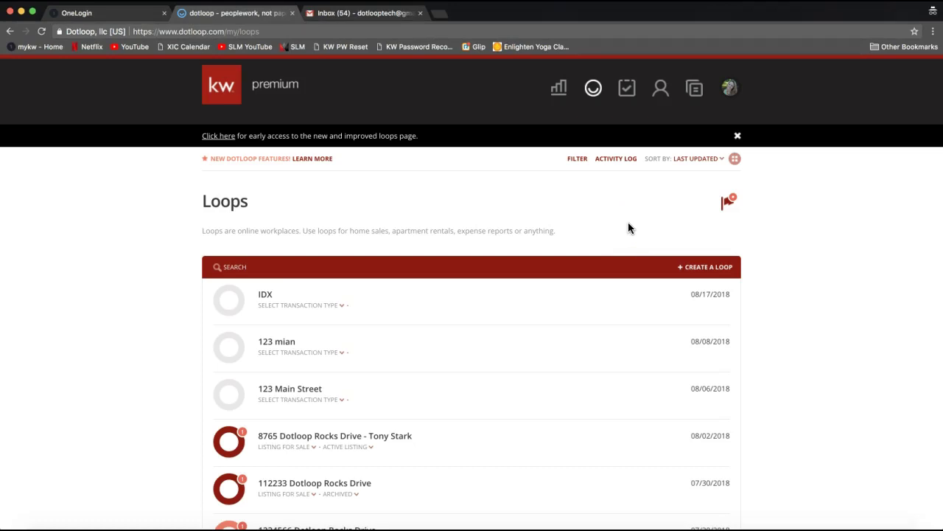
pyautogui.click(286, 263)
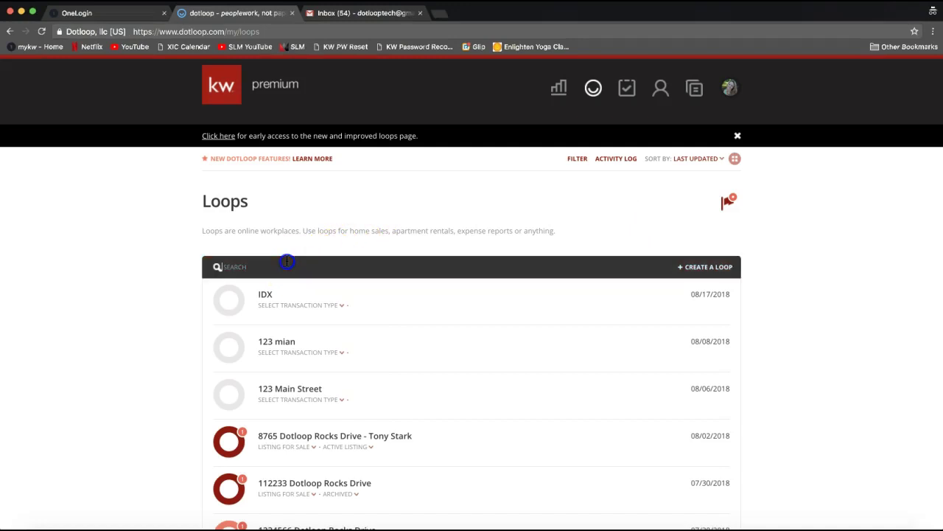
pyautogui.click(168, 288)
pyautogui.click(225, 268)
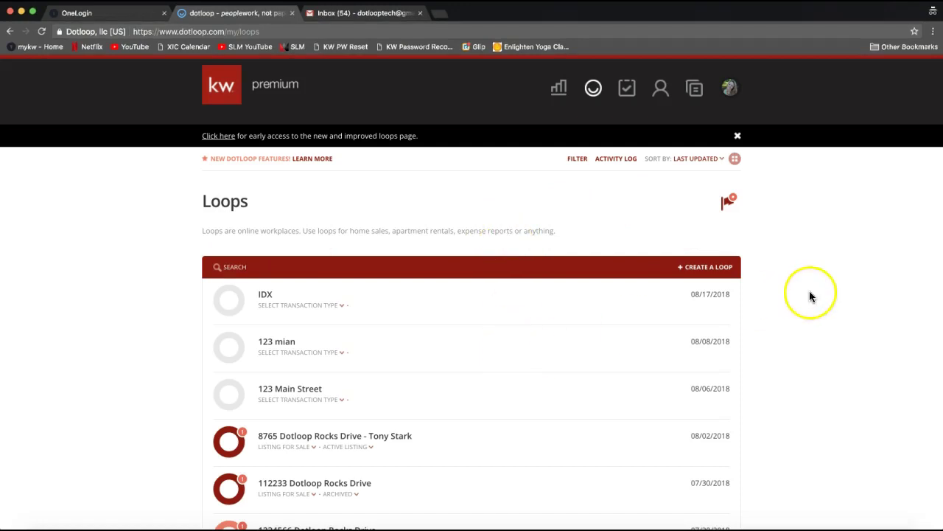
pyautogui.click(735, 160)
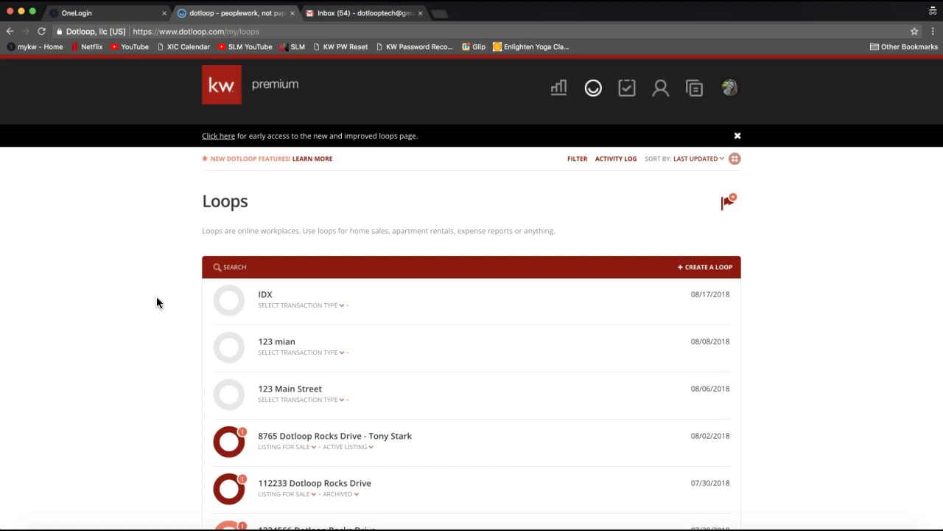
pyautogui.click(218, 296)
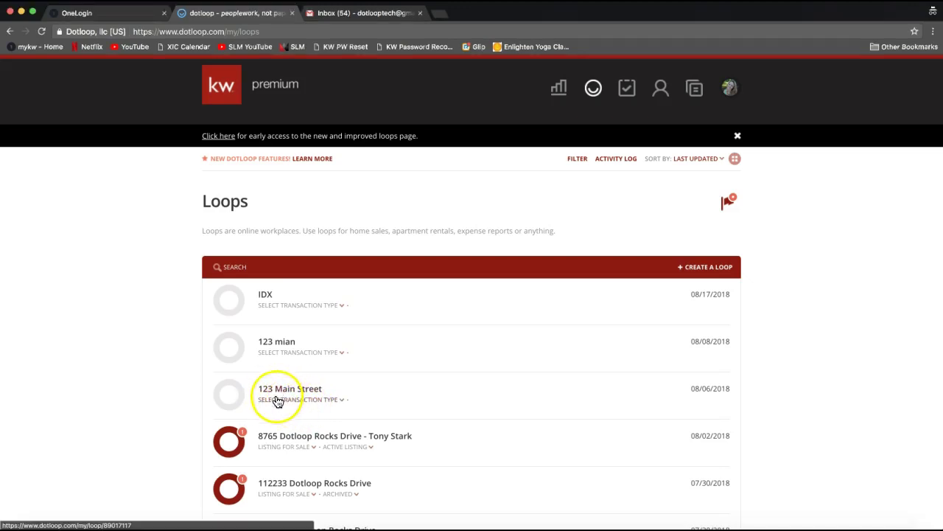
# Set the 123 Main Street loop's transaction type to Listing for Sale.
pyautogui.click(275, 405)
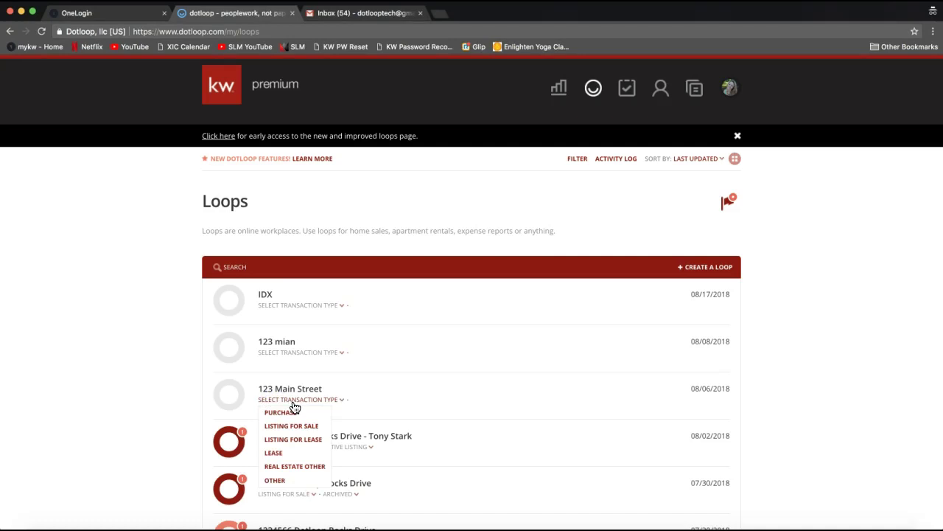
pyautogui.click(293, 408)
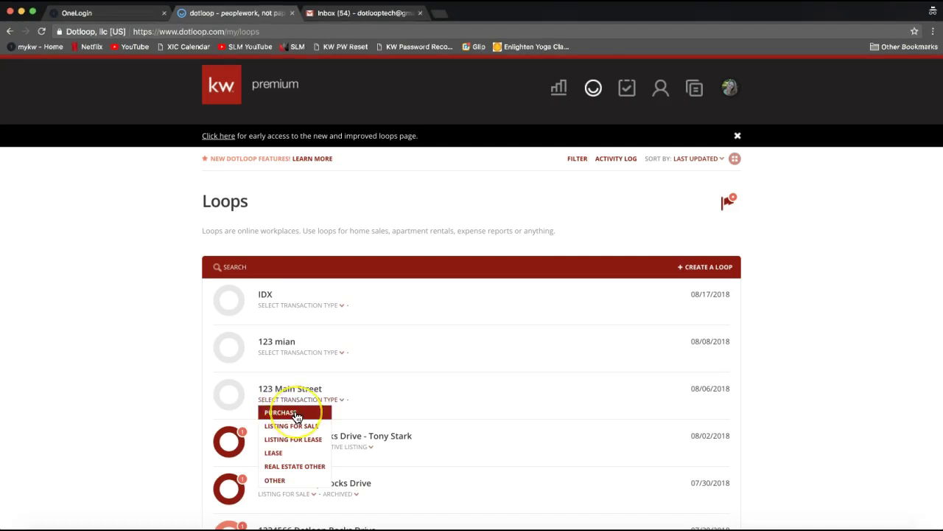
pyautogui.click(298, 427)
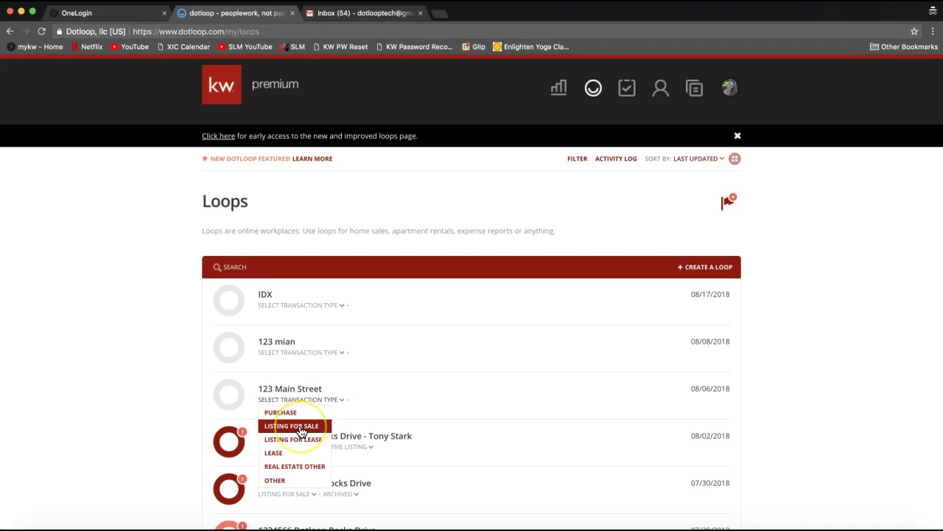
pyautogui.click(310, 430)
pyautogui.click(304, 427)
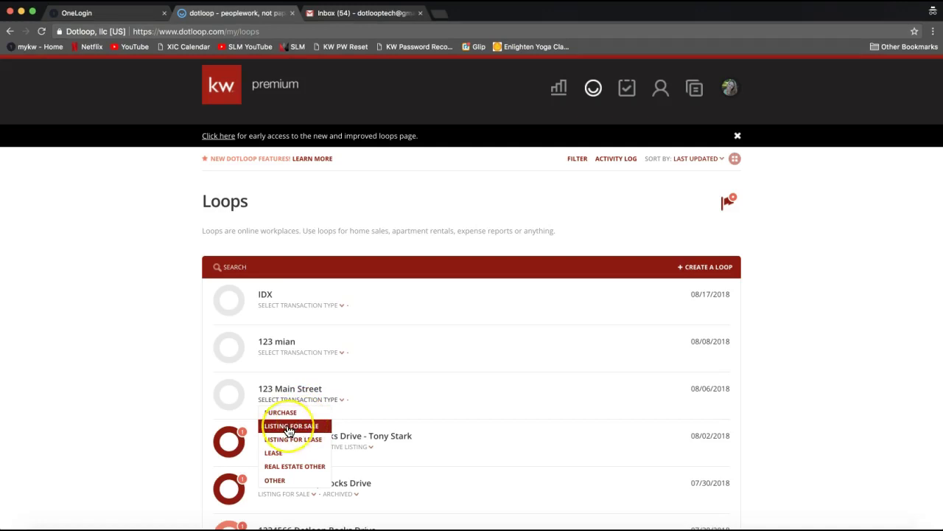
pyautogui.click(288, 426)
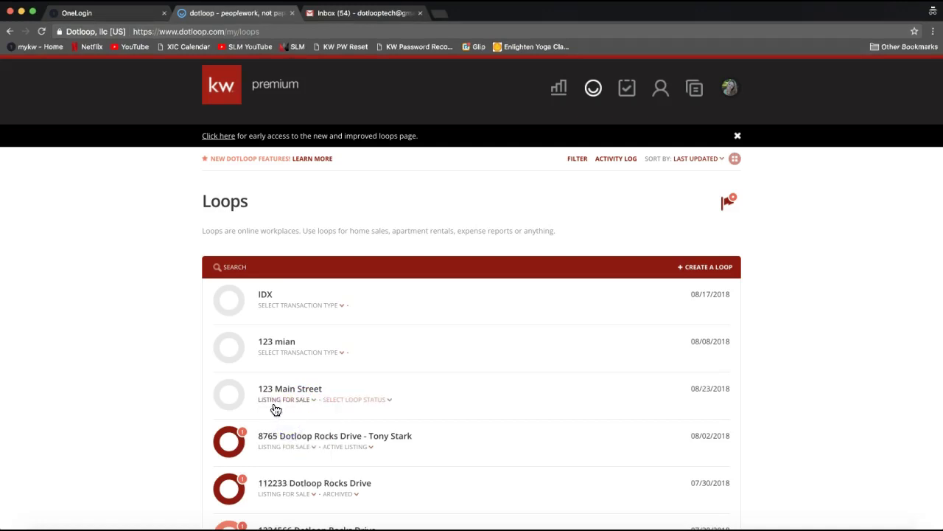
pyautogui.click(275, 409)
pyautogui.click(353, 406)
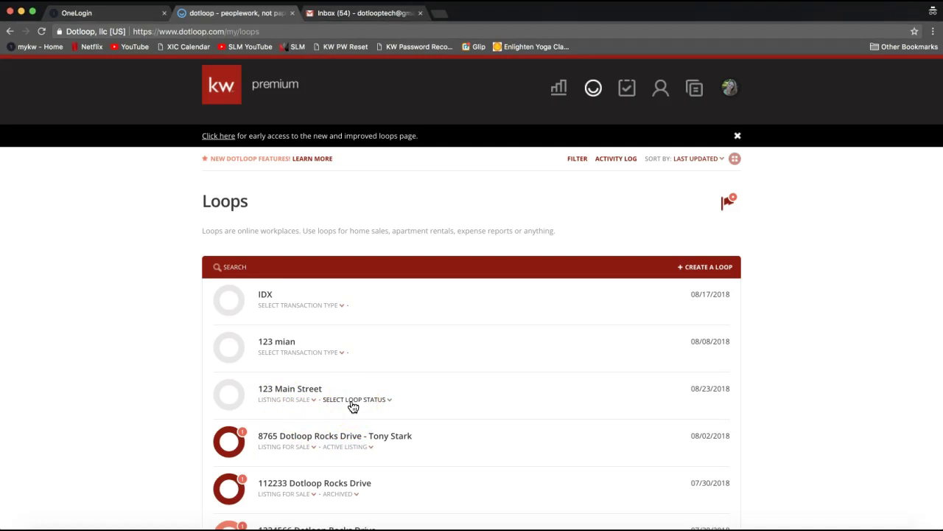
pyautogui.click(282, 405)
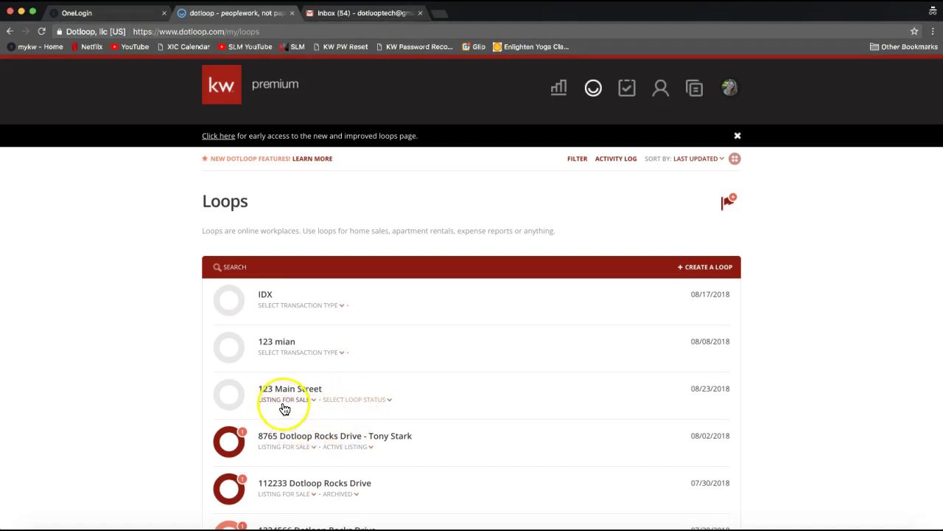
pyautogui.click(369, 403)
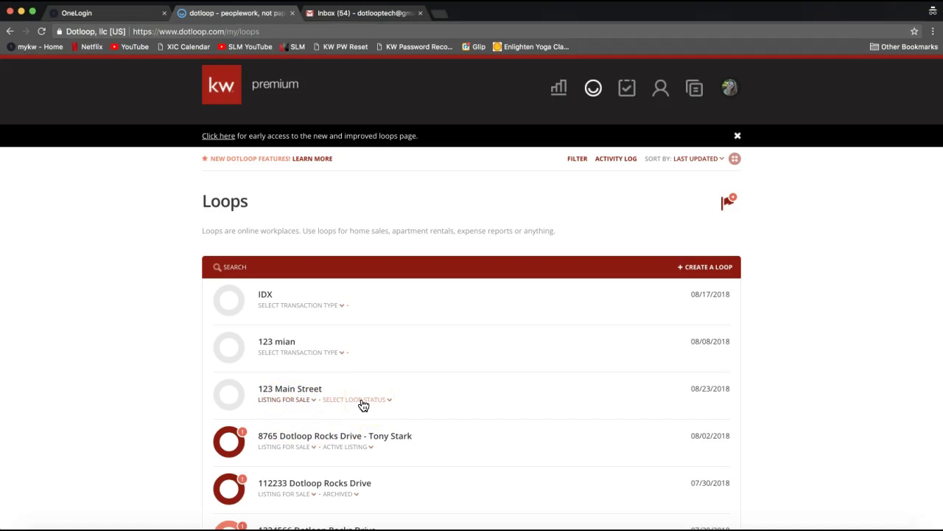
# Mark the 123 Main Street loop as Archived and bring up the loop filter panel.
pyautogui.click(356, 402)
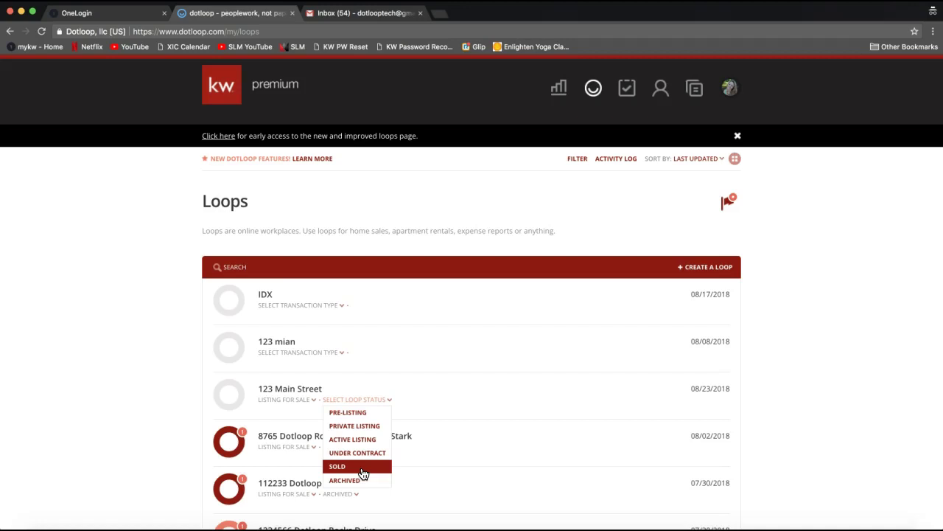
pyautogui.click(372, 483)
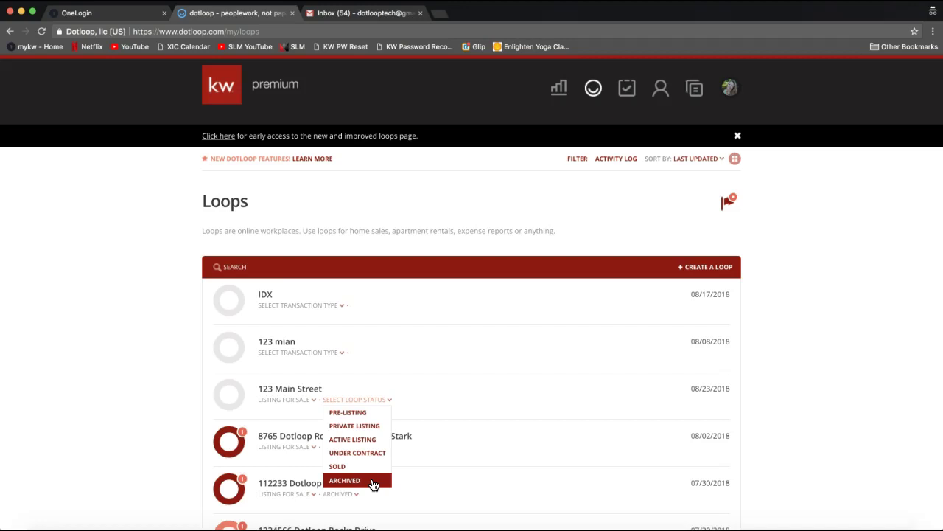
pyautogui.click(362, 483)
pyautogui.click(349, 486)
pyautogui.click(350, 487)
pyautogui.click(346, 484)
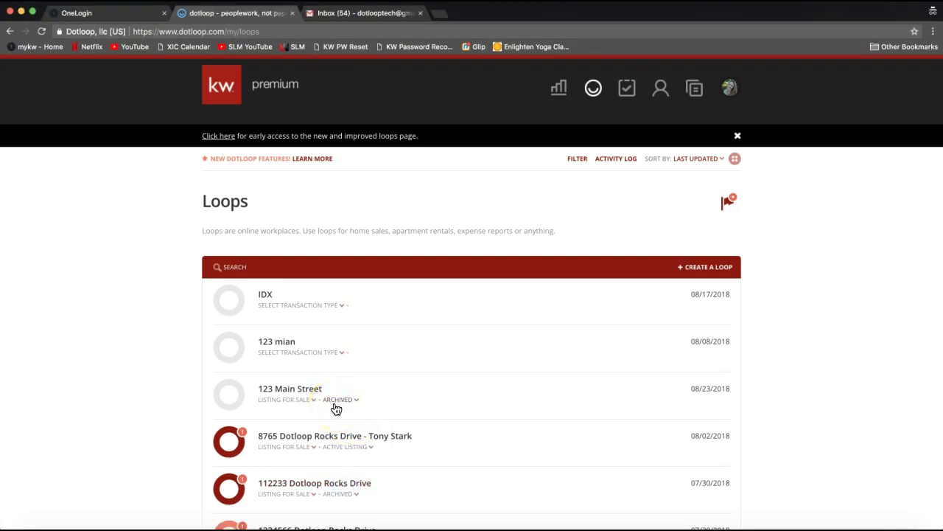
pyautogui.click(402, 403)
pyautogui.click(578, 159)
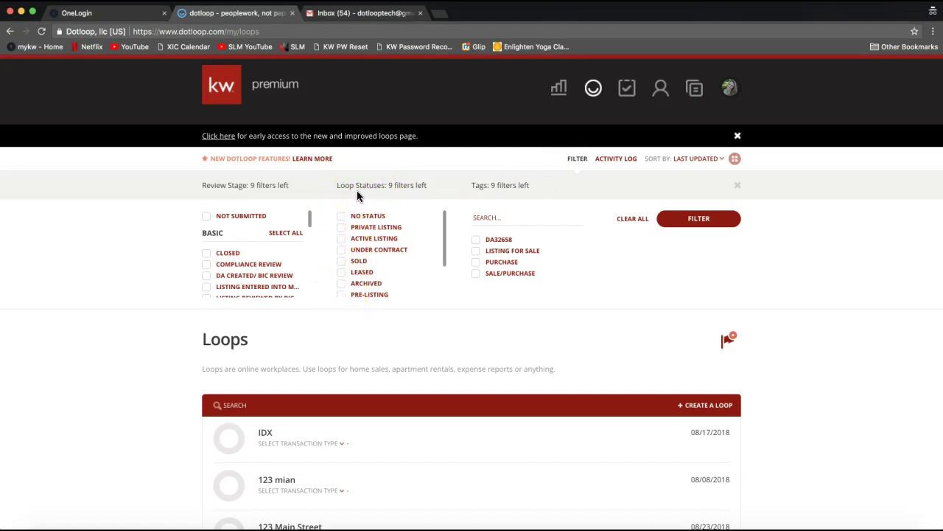
# Tick the No Status, Private Listing, Active Listing, Under Contract and Leased statuses.
pyautogui.click(341, 218)
pyautogui.click(341, 228)
pyautogui.click(342, 239)
pyautogui.click(341, 250)
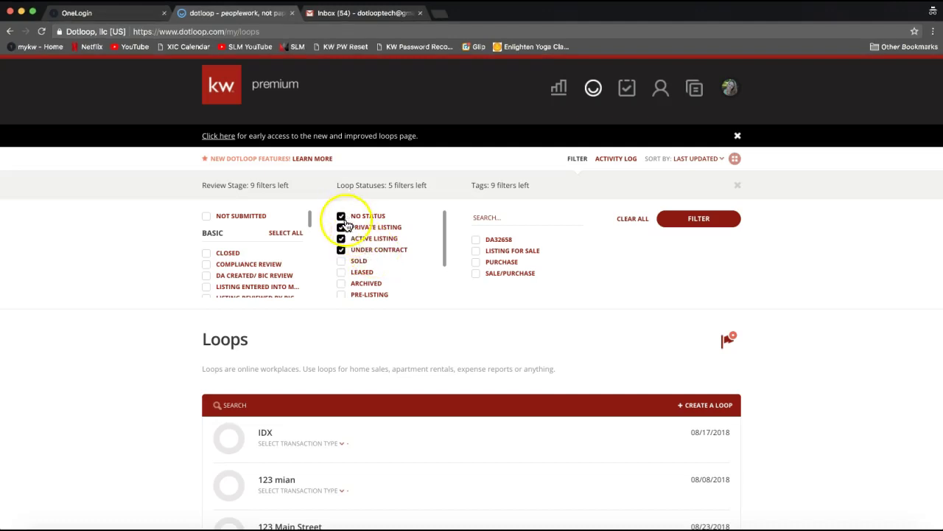
pyautogui.click(343, 273)
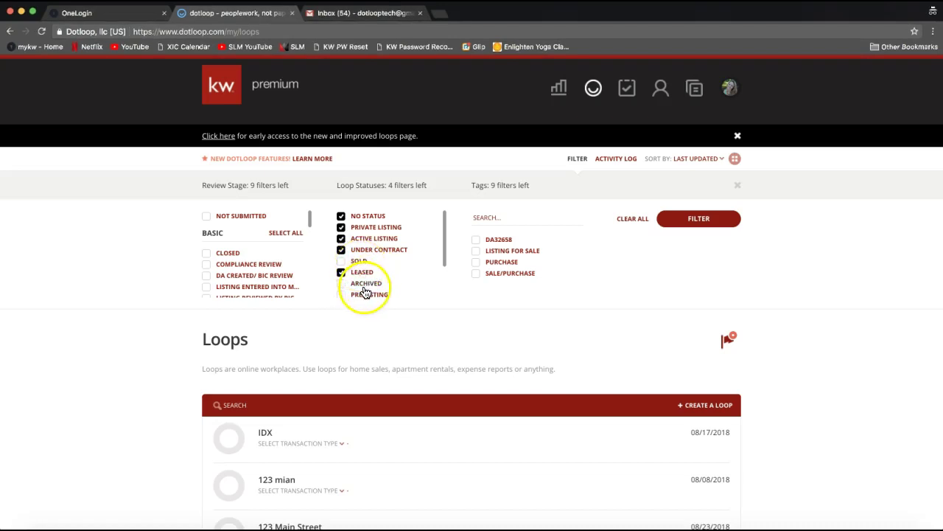
# Tick the Pre-Listing, Pre-Offer, New and In-Progress statuses further down the list.
pyautogui.scroll(-2, 362, 265)
pyautogui.click(341, 262)
pyautogui.click(341, 273)
pyautogui.click(341, 283)
pyautogui.click(341, 295)
pyautogui.scroll(3, 361, 273)
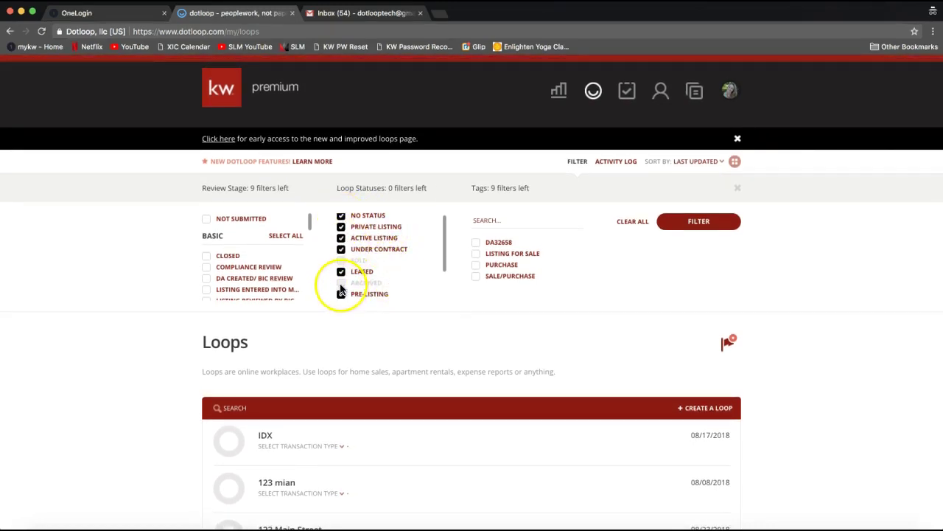
pyautogui.scroll(-2, 350, 283)
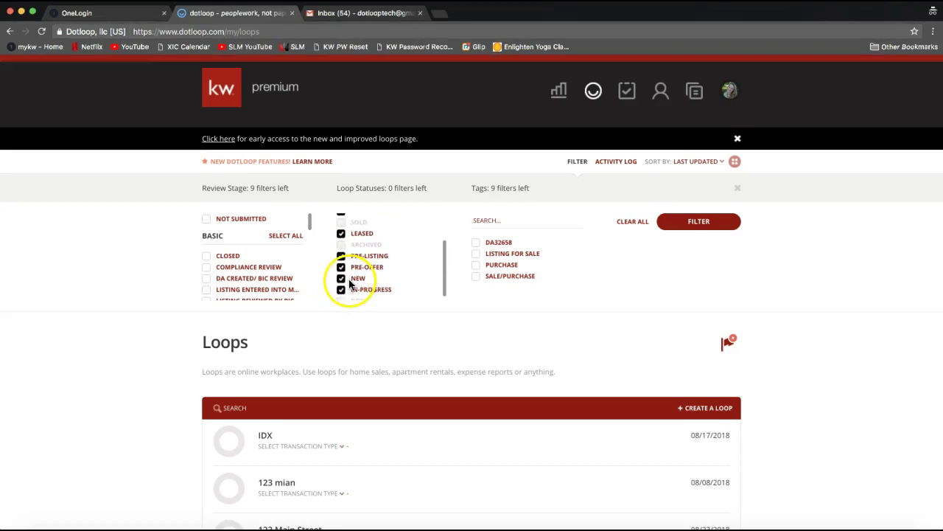
pyautogui.scroll(-1, 348, 288)
pyautogui.scroll(1, 358, 293)
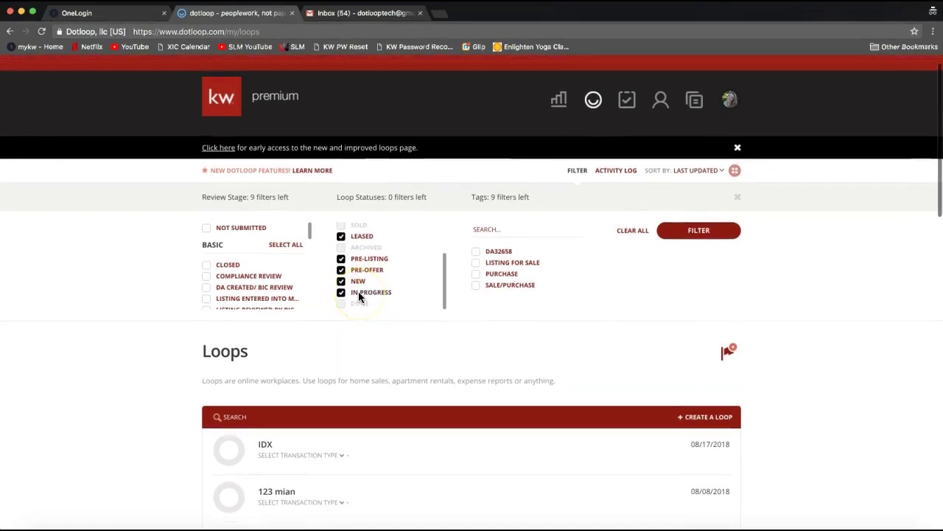
pyautogui.scroll(3, 358, 293)
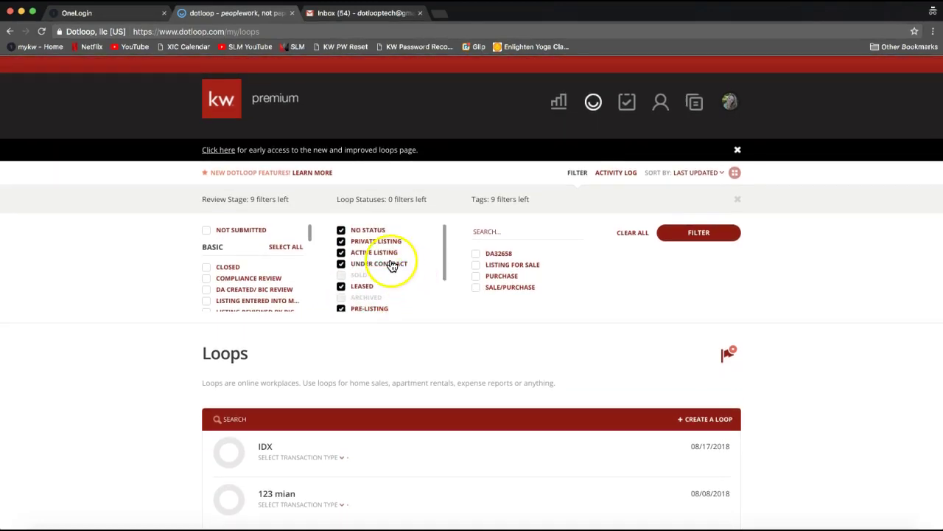
pyautogui.scroll(-2, 458, 272)
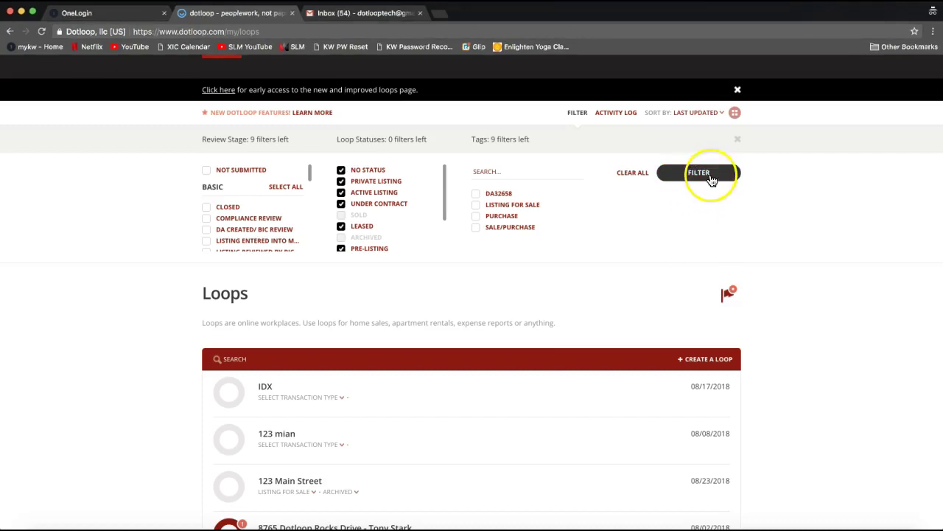
# Apply the status filter to hide sold and archived loops, then reopen the filter panel.
pyautogui.click(709, 180)
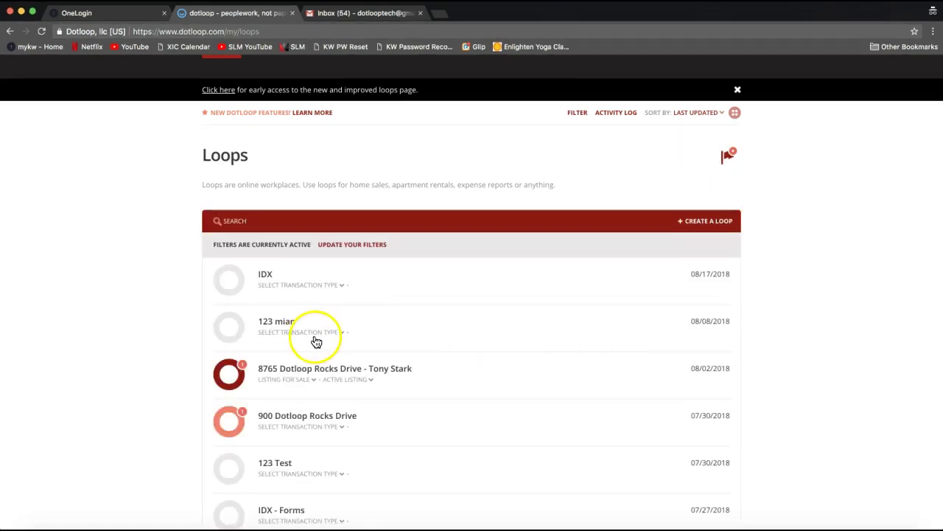
pyautogui.scroll(1, 352, 319)
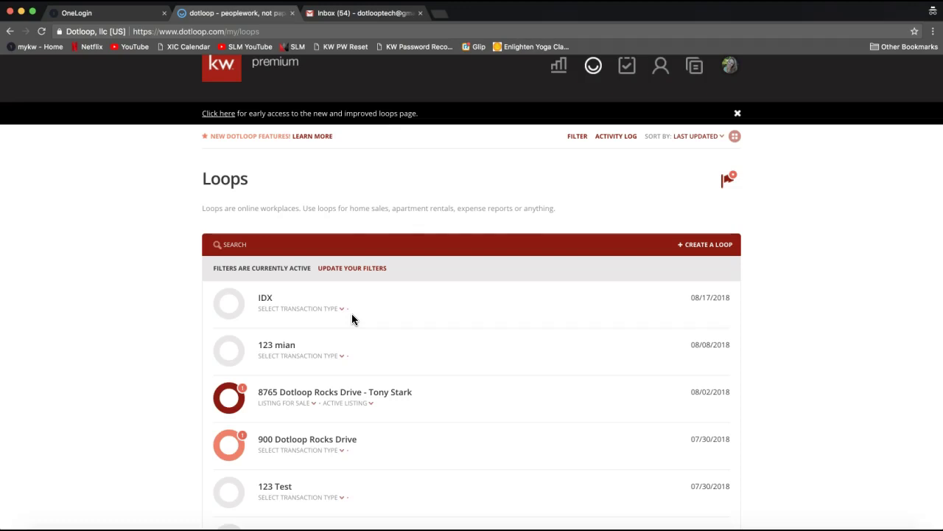
pyautogui.click(340, 244)
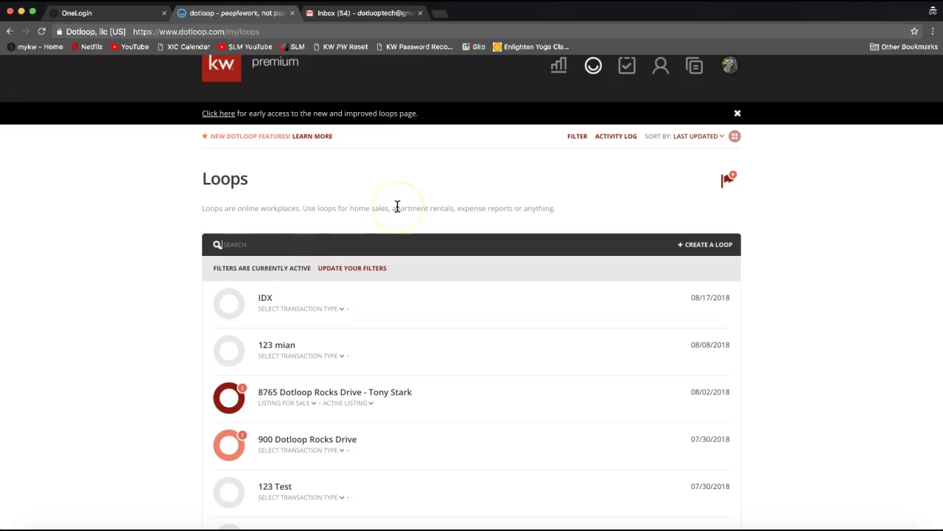
pyautogui.click(492, 205)
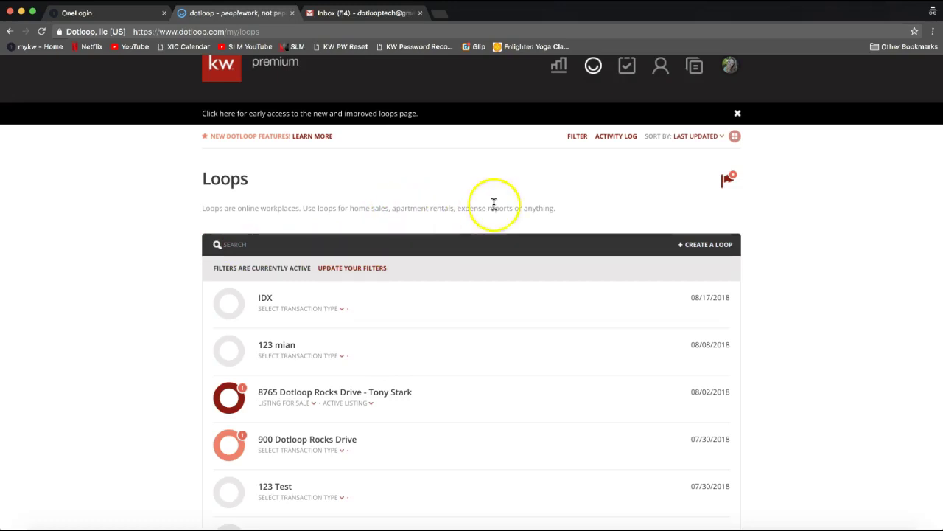
pyautogui.click(579, 142)
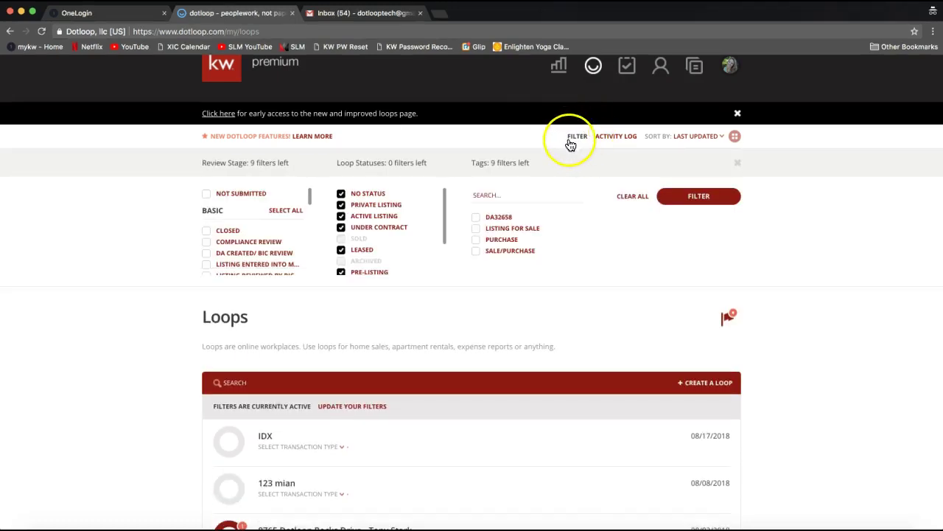
# Clear all loop status filters and apply, restoring the full list with 123 Main Street.
pyautogui.click(633, 204)
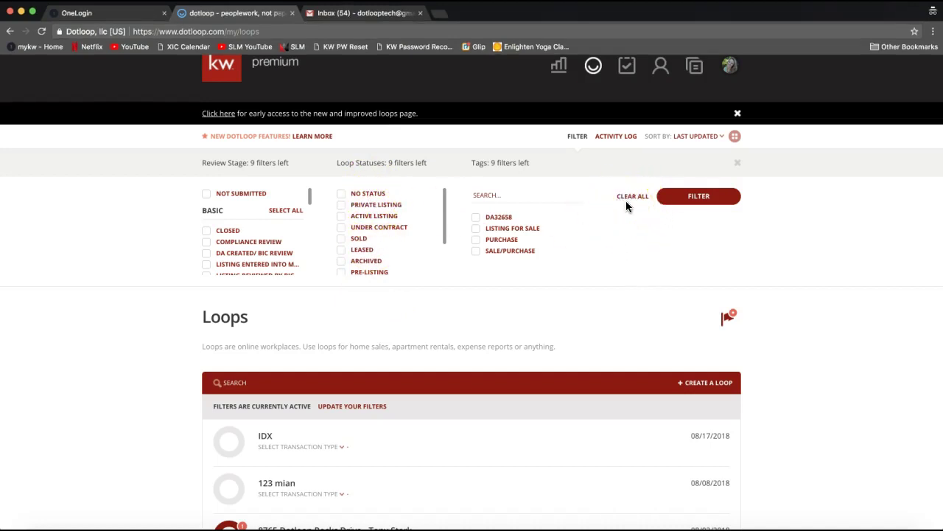
pyautogui.click(706, 204)
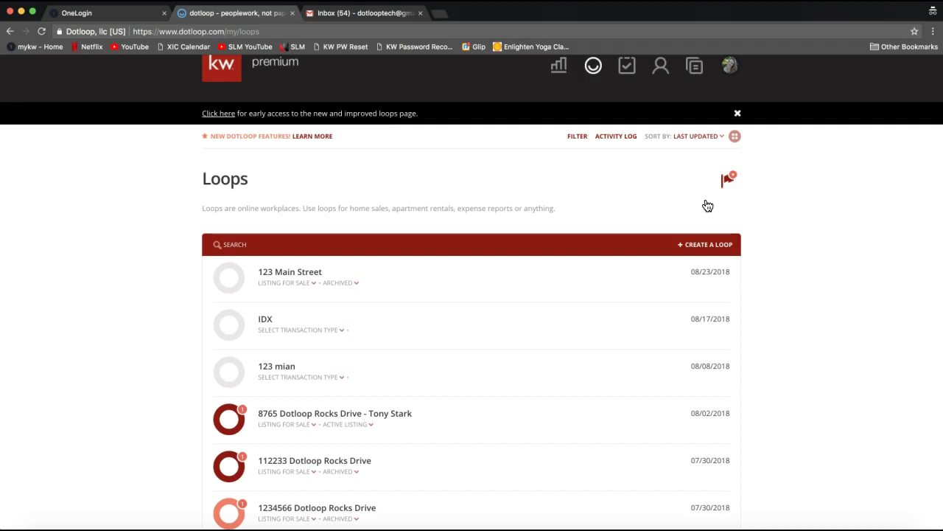
pyautogui.click(773, 260)
pyautogui.click(695, 140)
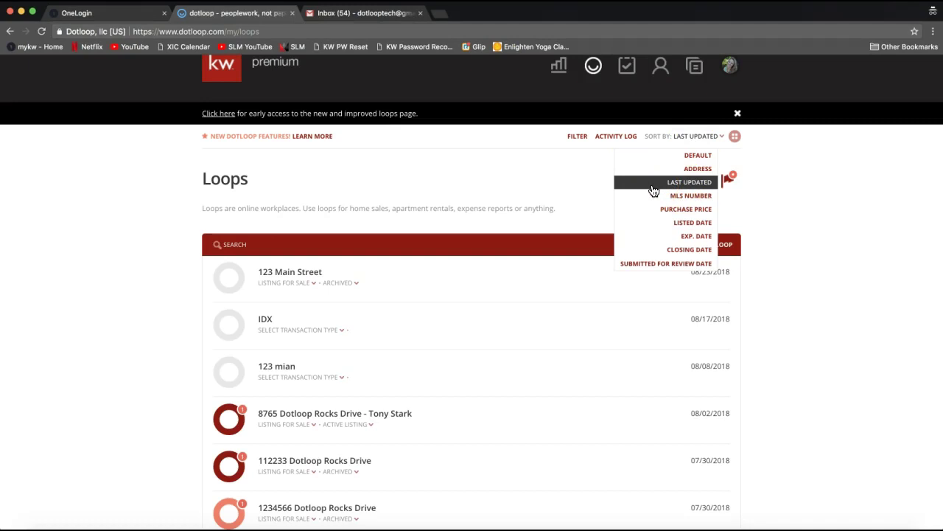
pyautogui.moveTo(644, 160); pyautogui.dragTo(662, 215)
pyautogui.click(669, 184)
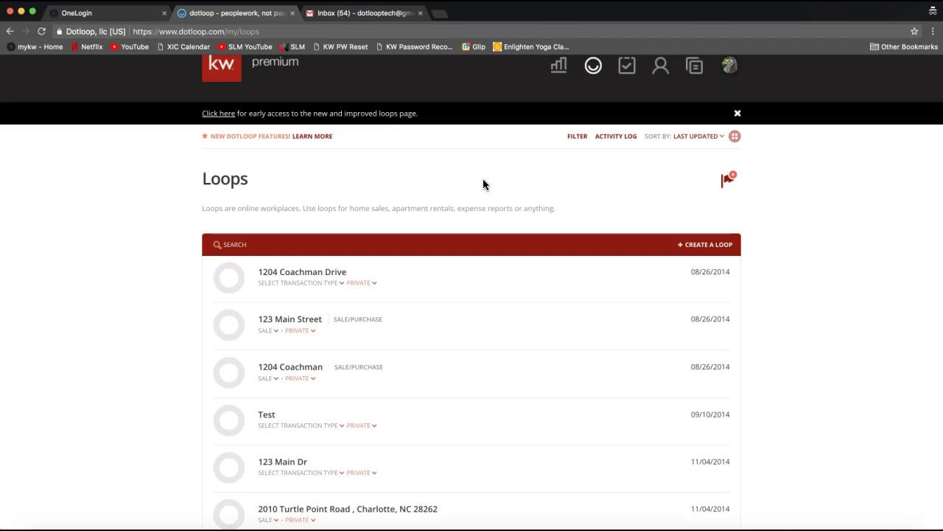
pyautogui.click(519, 197)
pyautogui.click(569, 204)
pyautogui.scroll(1, 569, 205)
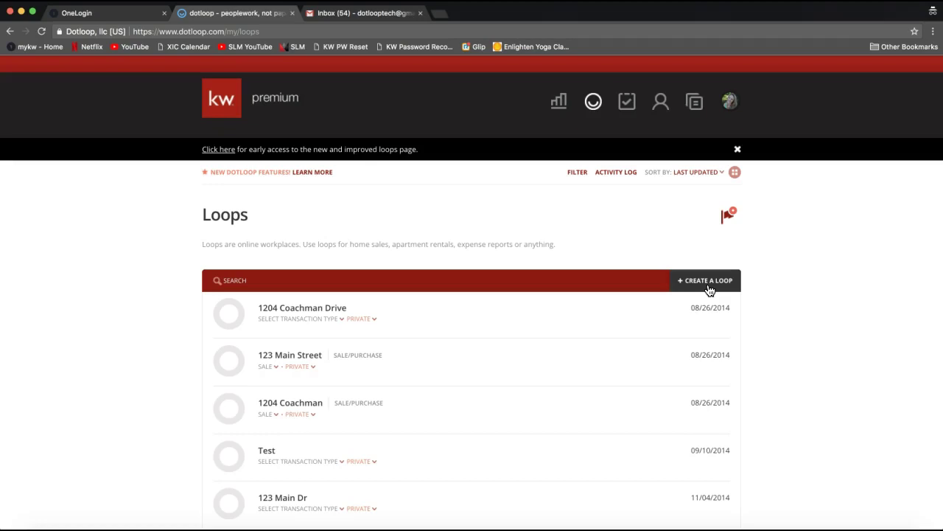
pyautogui.click(706, 285)
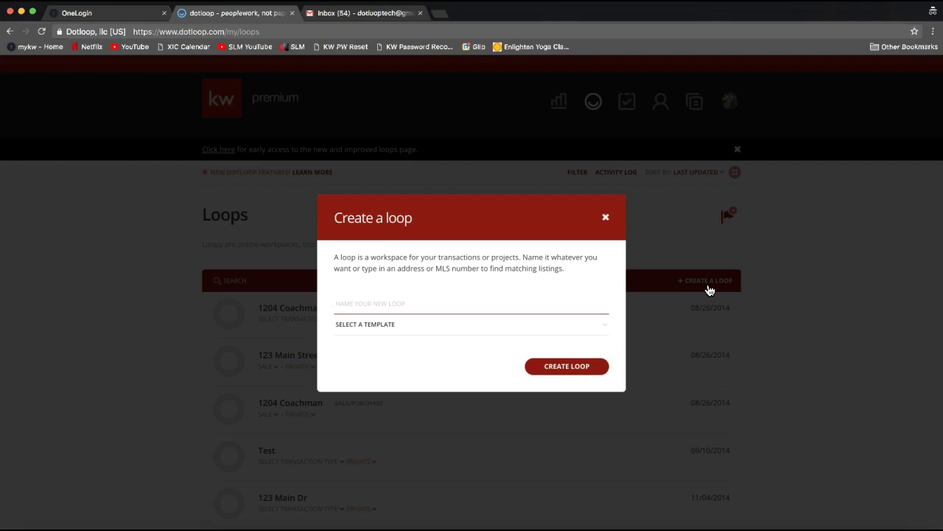
pyautogui.write('123')
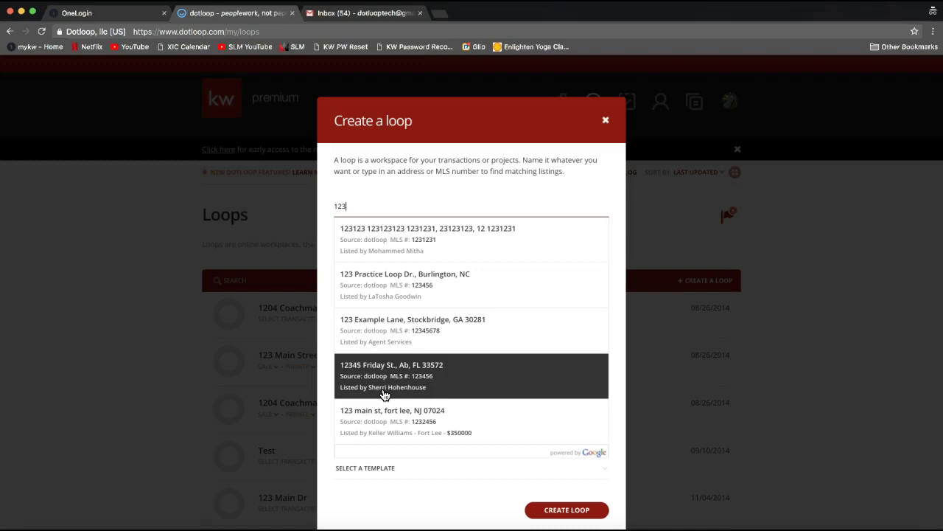
pyautogui.click(373, 390)
pyautogui.click(374, 390)
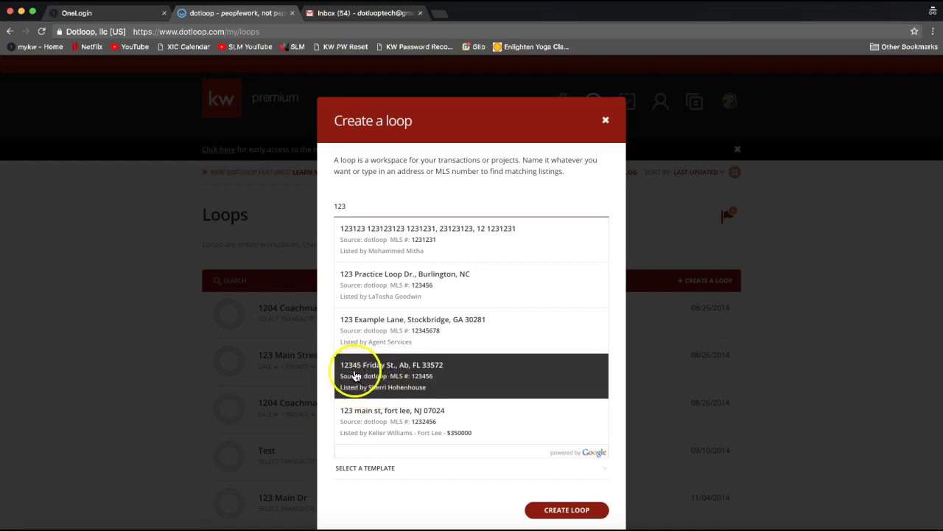
pyautogui.click(370, 375)
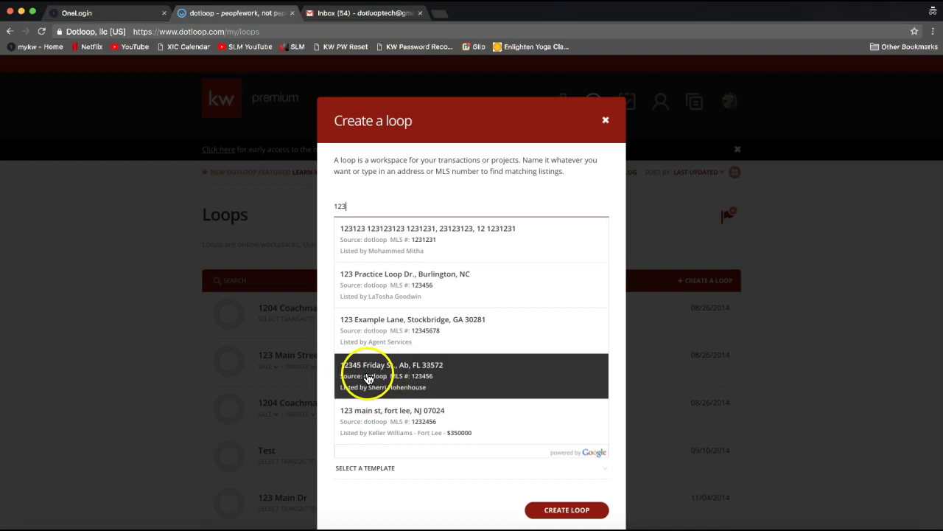
pyautogui.click(414, 382)
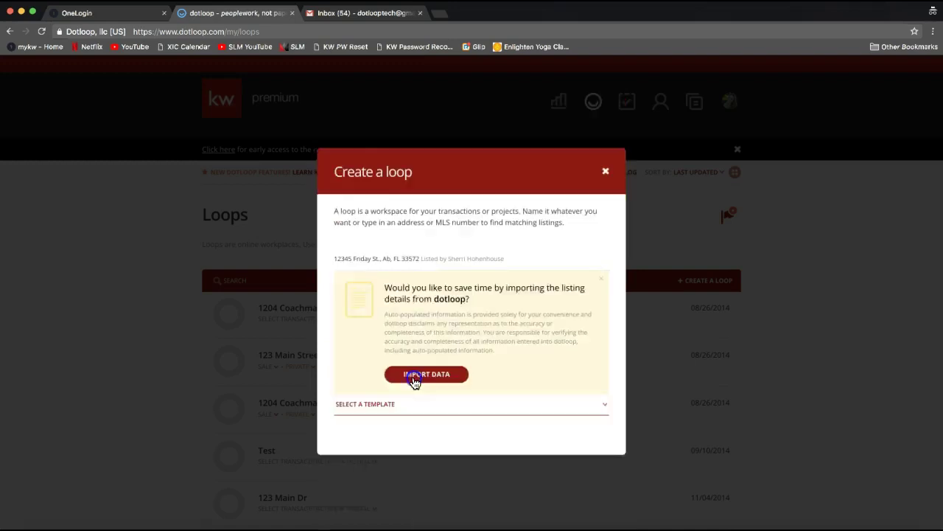
pyautogui.tripleClick(474, 304)
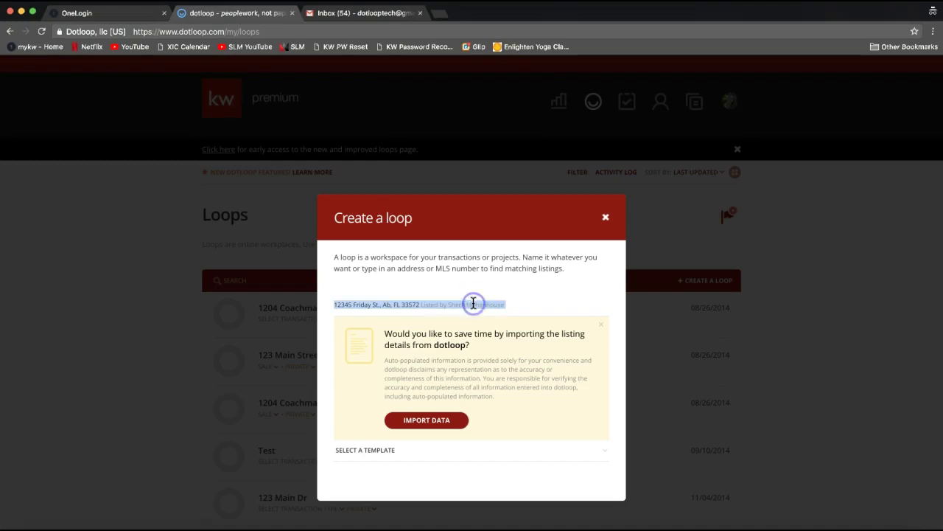
pyautogui.click(605, 217)
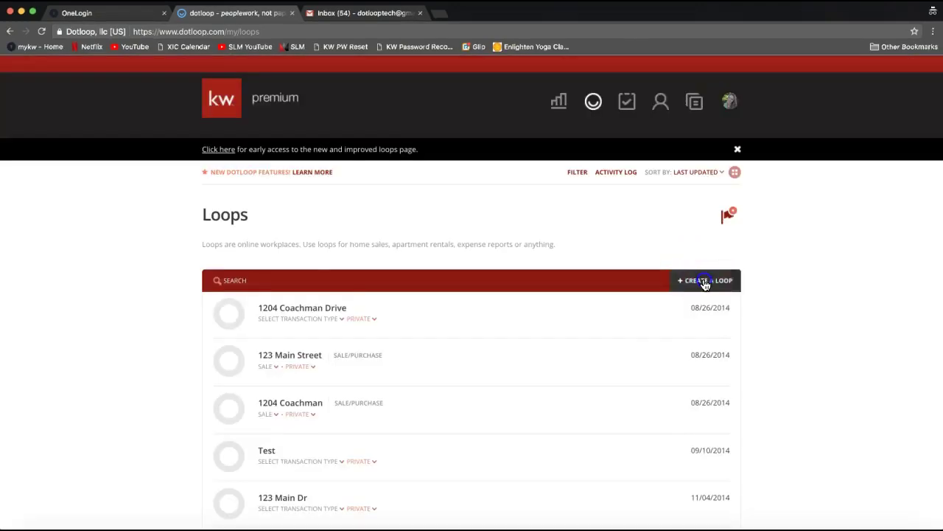
# Start a new loop named '123 Dotloop ROCKS Street' and dismiss the address suggestions.
pyautogui.click(704, 283)
pyautogui.write('123')
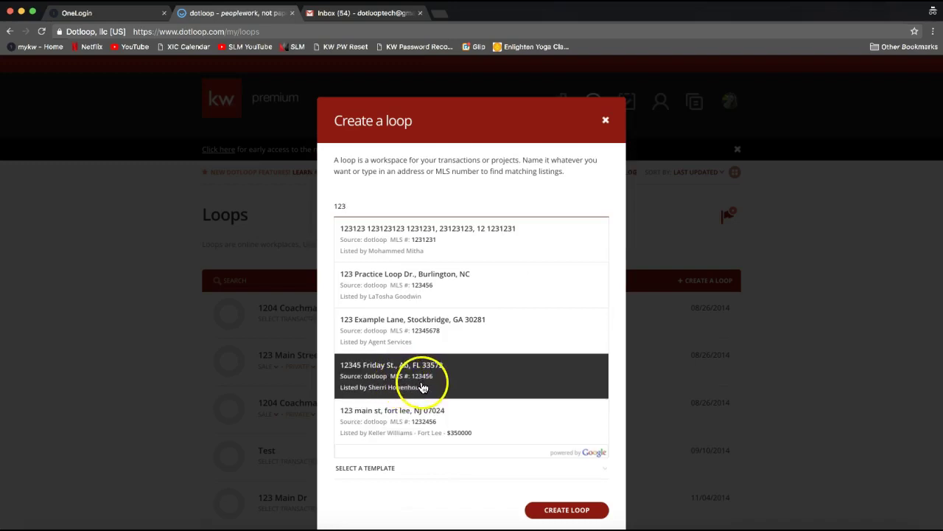
pyautogui.click(372, 383)
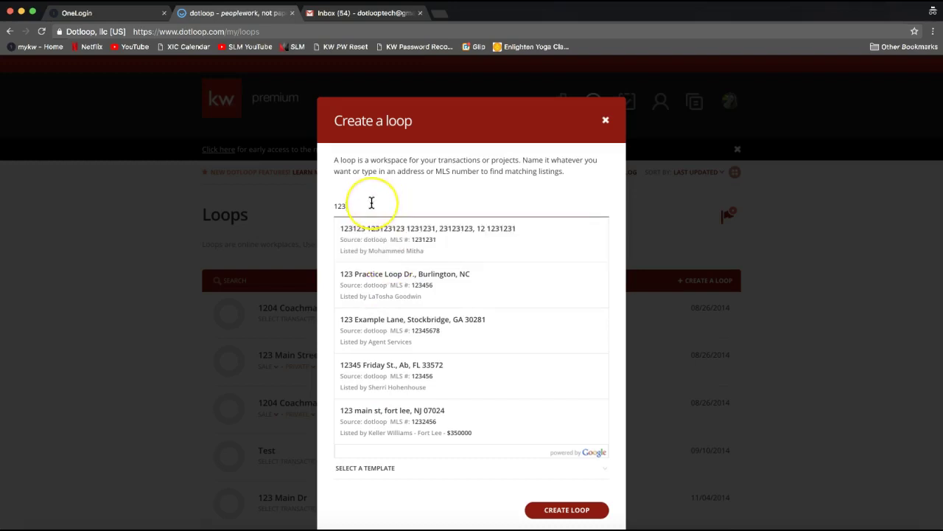
pyautogui.write('D')
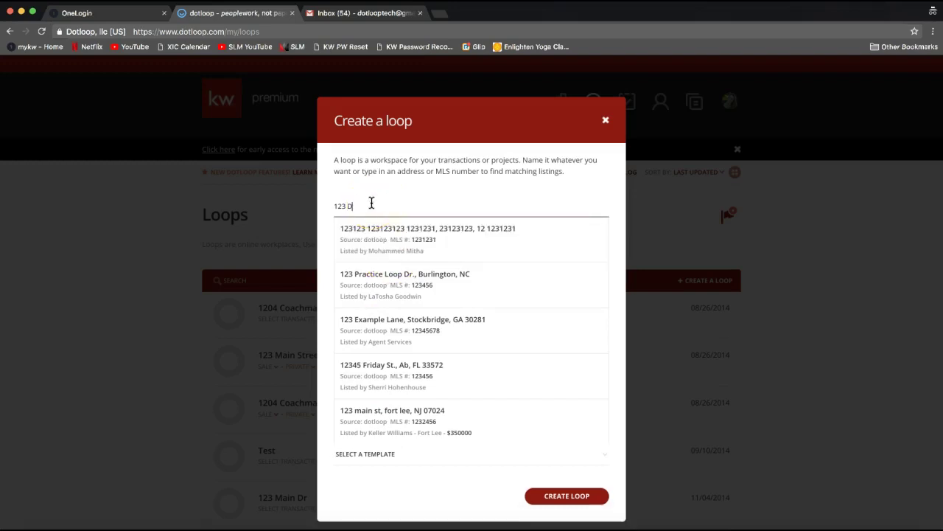
pyautogui.write('otloop ROCKS')
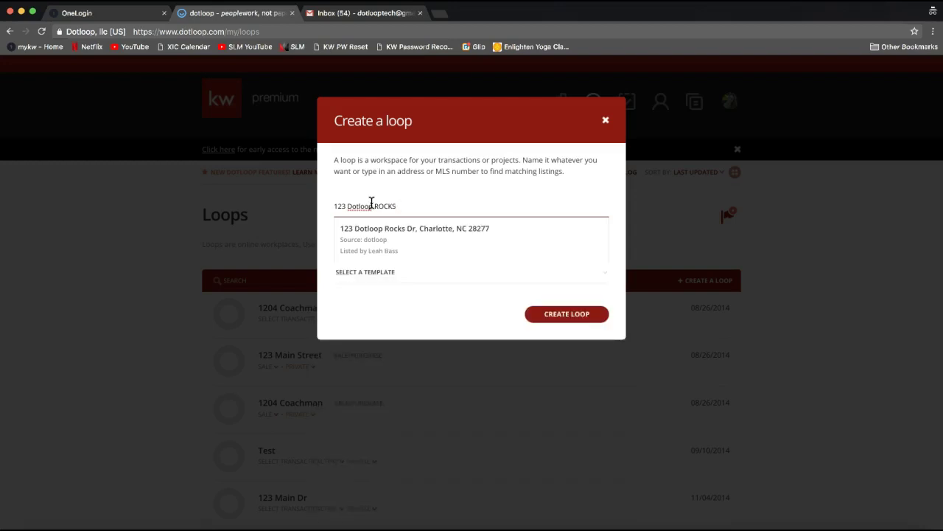
pyautogui.click(409, 204)
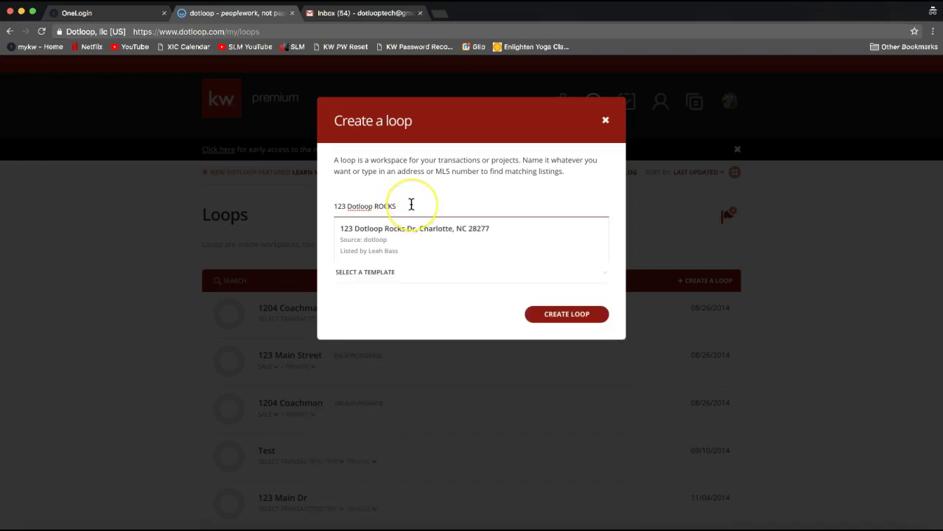
pyautogui.write('Street')
pyautogui.click(432, 194)
pyautogui.click(374, 252)
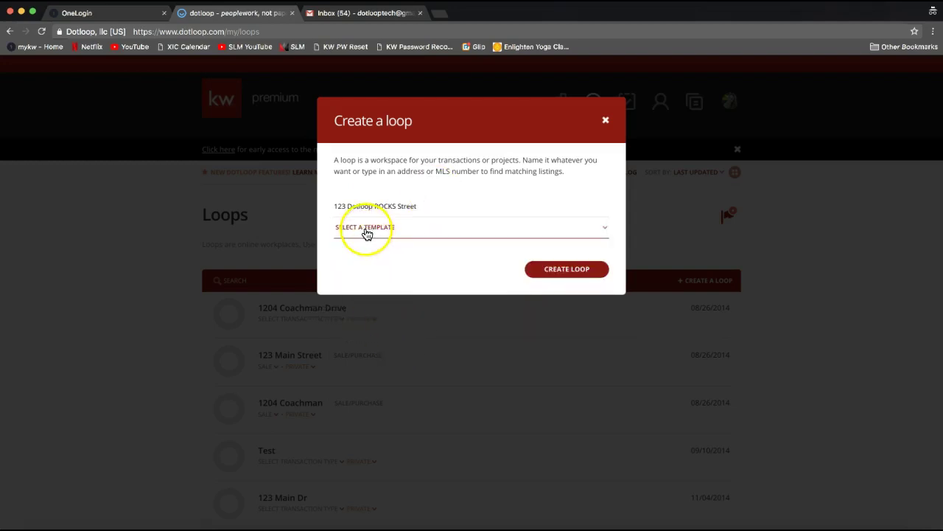
# Browse the Select a Template list, then close it and leave the loop without a template.
pyautogui.click(366, 233)
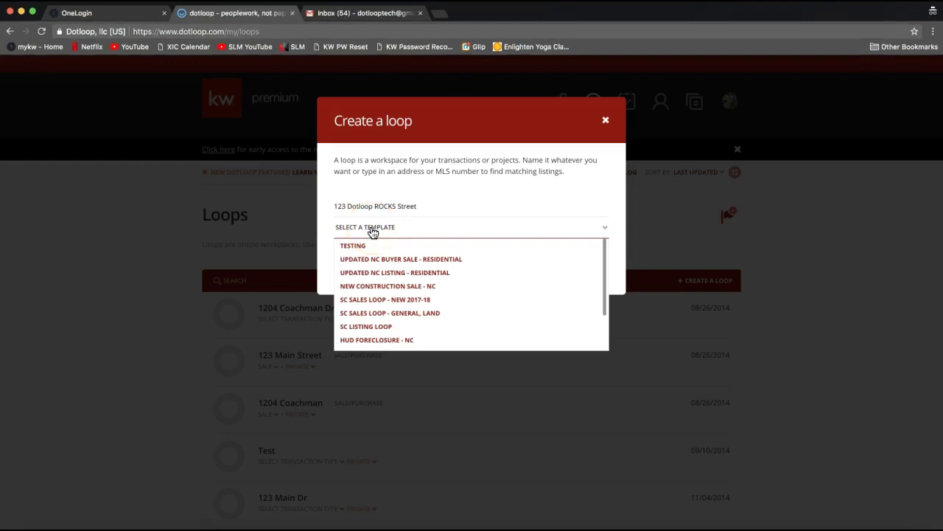
pyautogui.click(382, 287)
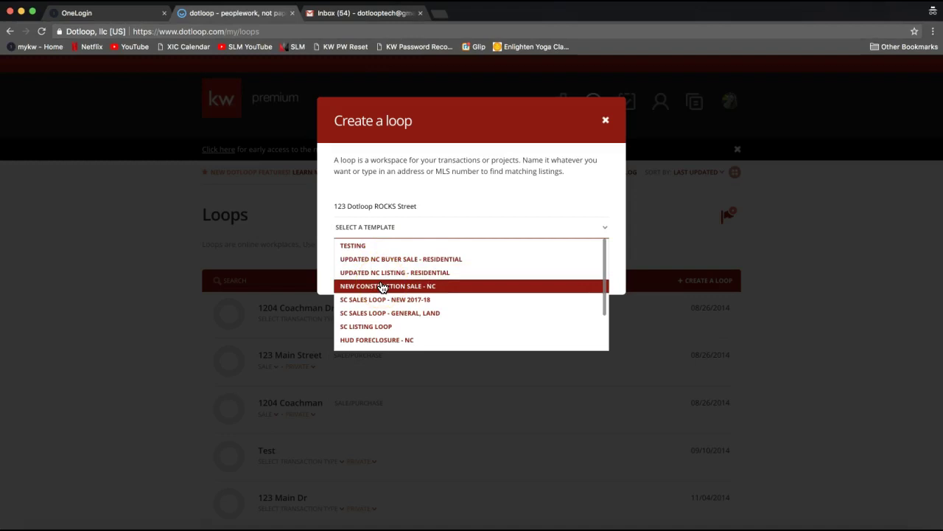
pyautogui.moveTo(382, 287)
pyautogui.mouseDown()
pyautogui.moveTo(372, 293)
pyautogui.moveTo(379, 236)
pyautogui.moveTo(378, 289)
pyautogui.moveTo(376, 276)
pyautogui.mouseUp()
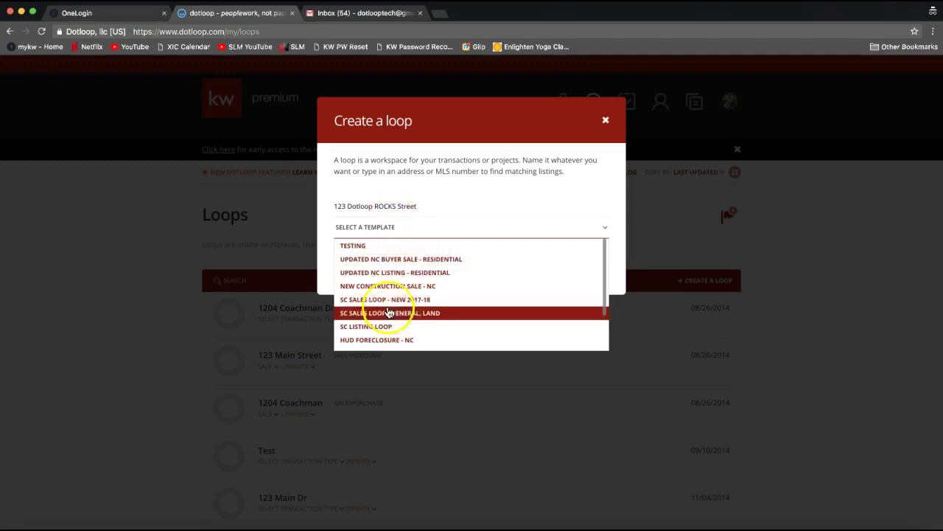
pyautogui.click(402, 182)
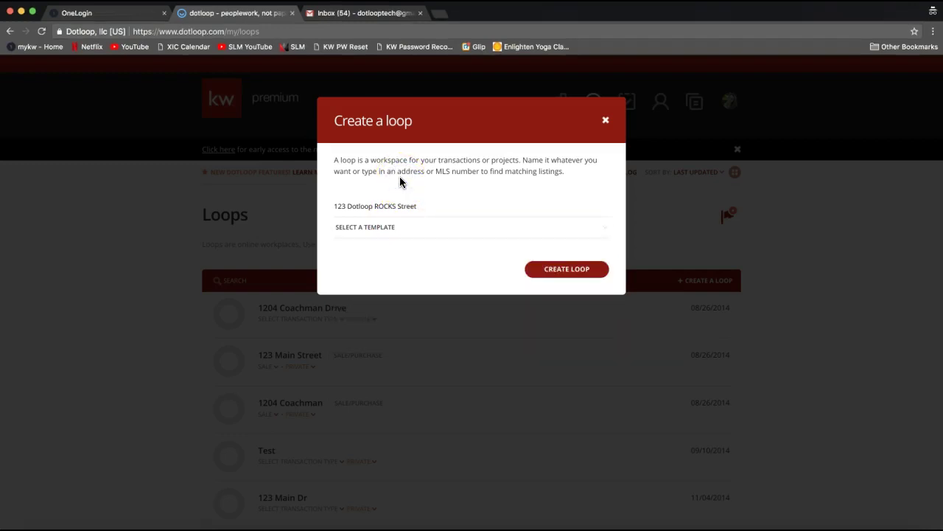
pyautogui.click(386, 235)
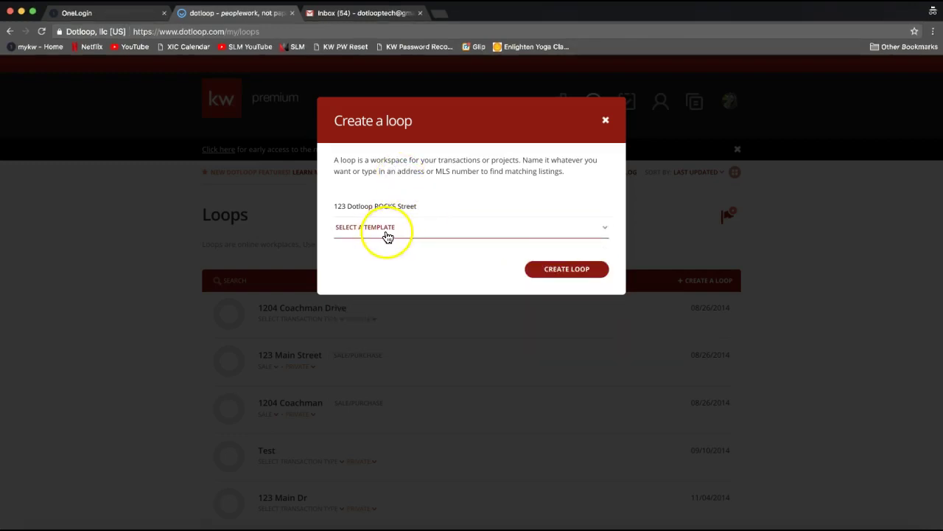
pyautogui.click(407, 255)
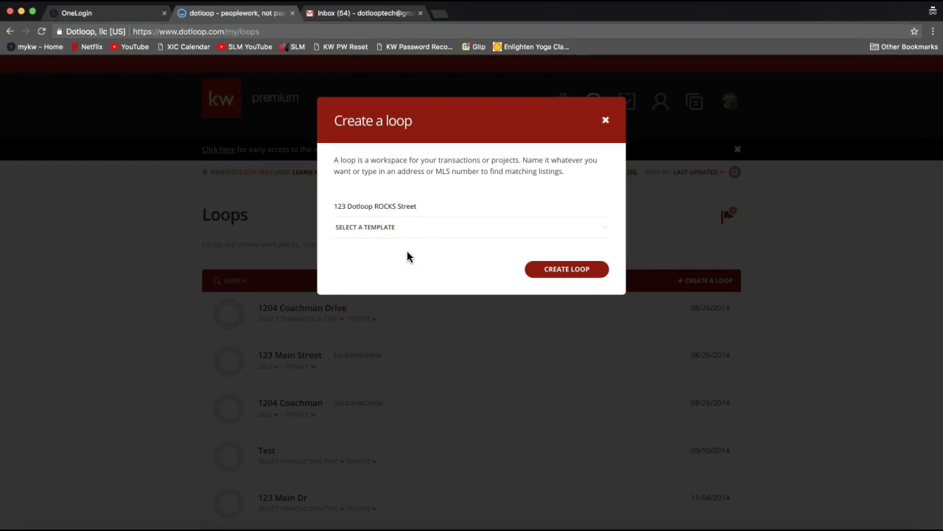
pyautogui.click(469, 268)
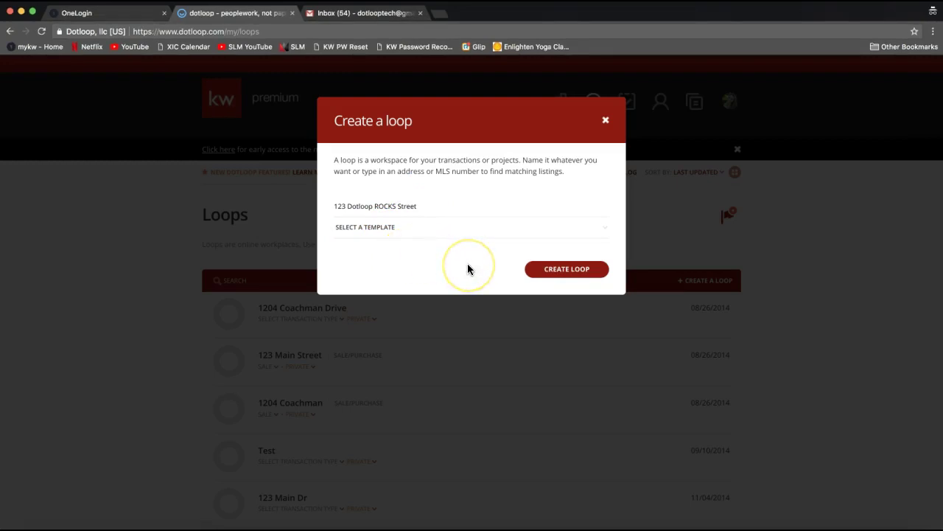
pyautogui.click(480, 267)
pyautogui.click(553, 272)
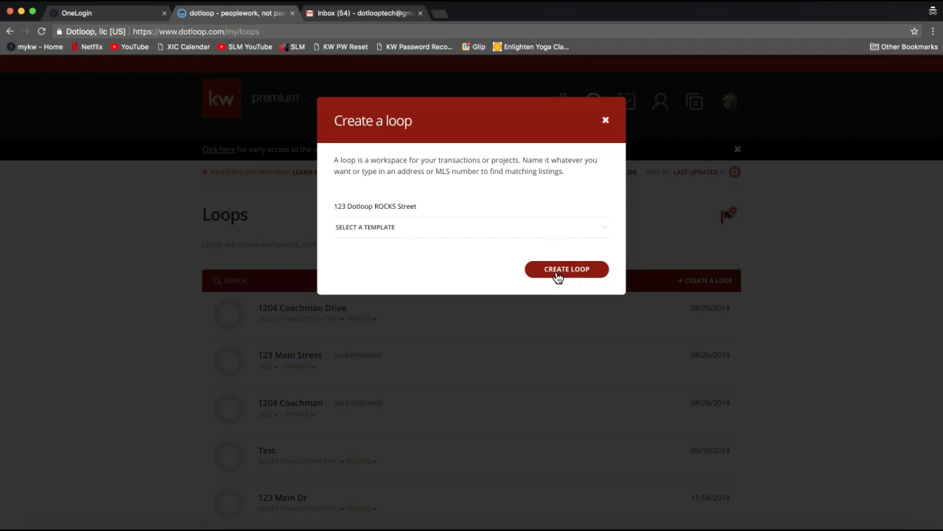
# Create the '123 Dotloop ROCKS Street' loop and select the Documents privacy note line.
pyautogui.click(556, 274)
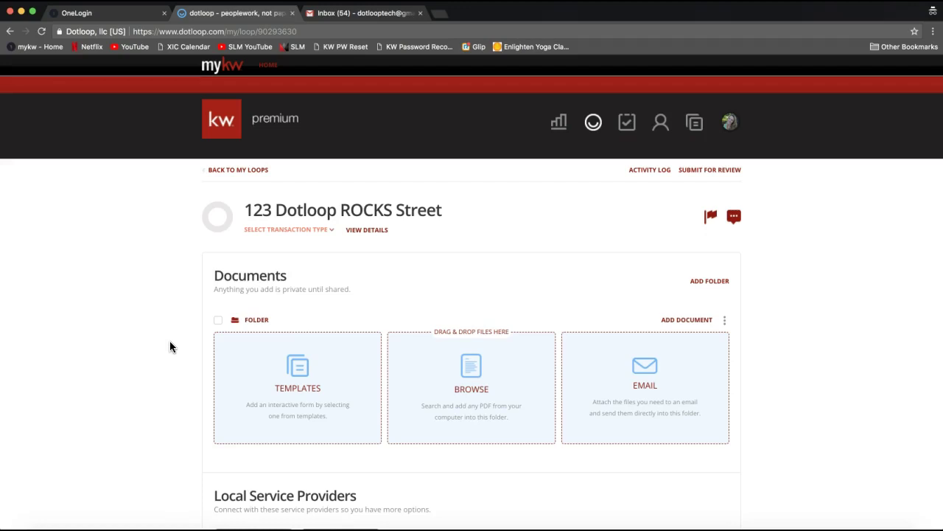
pyautogui.moveTo(250, 289); pyautogui.dragTo(250, 289)
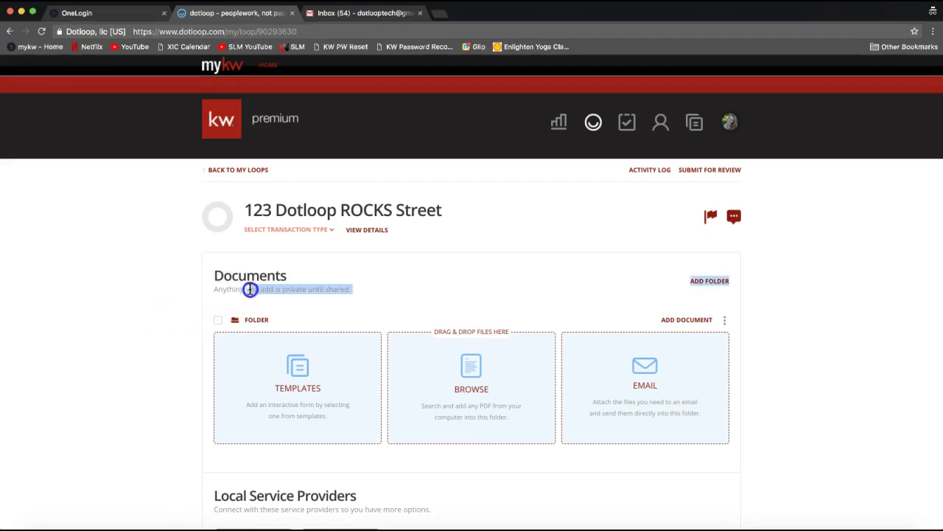
pyautogui.tripleClick(250, 289)
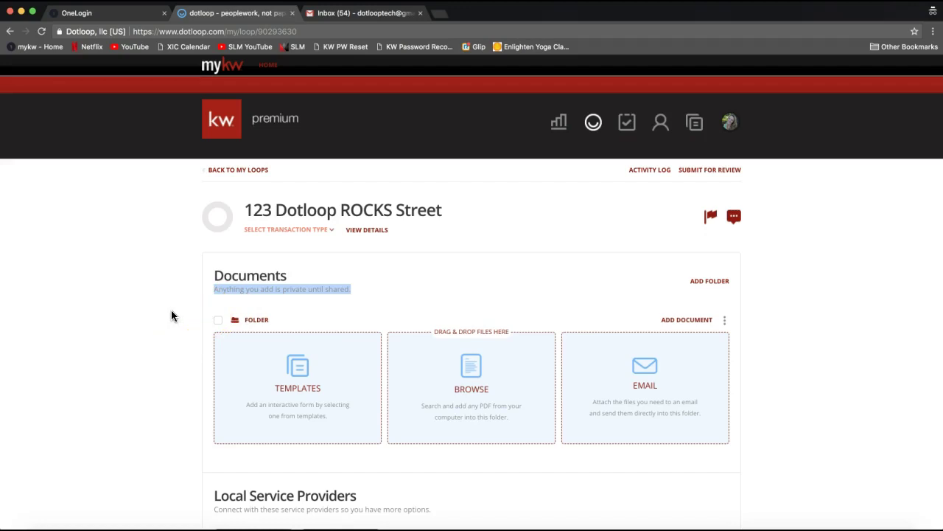
# Scroll down to the loop's People section and open the Add Person form.
pyautogui.scroll(-3, 171, 315)
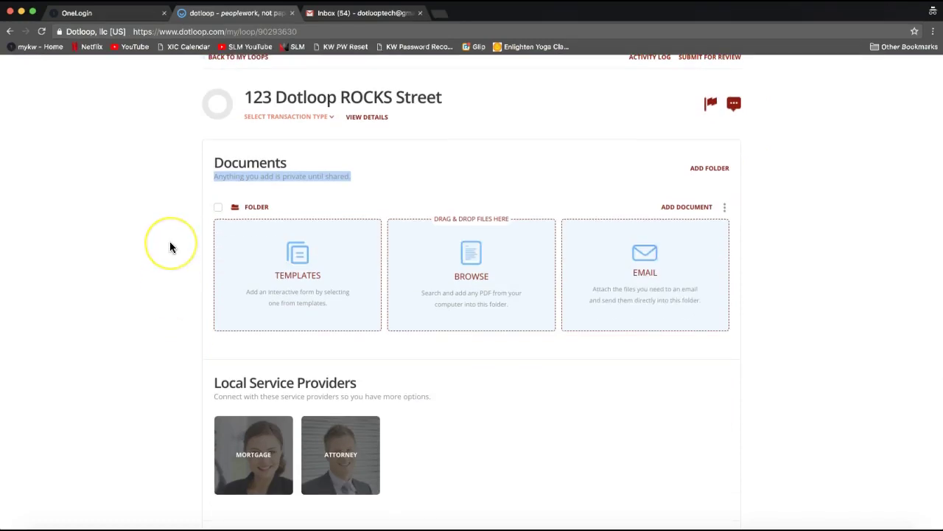
pyautogui.scroll(-4, 170, 247)
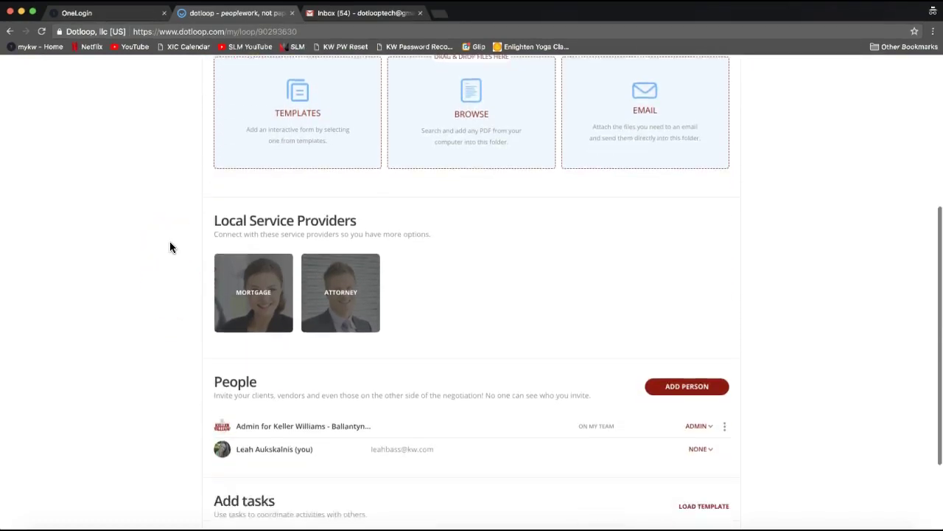
pyautogui.scroll(-2, 169, 246)
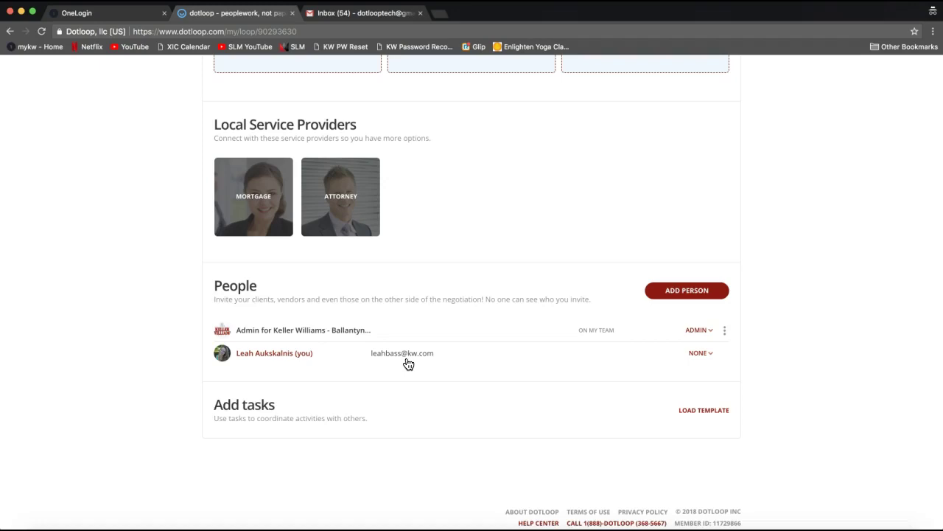
pyautogui.click(678, 302)
# Enter the contact's full name, fill the e-mail from the suggested contact, and select the e-mail text.
pyautogui.click(693, 295)
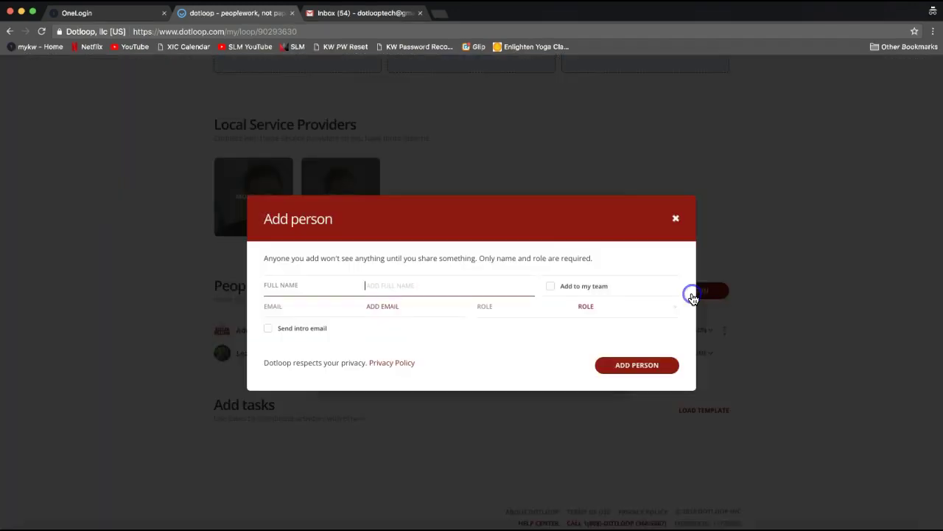
pyautogui.click(522, 282)
pyautogui.click(414, 278)
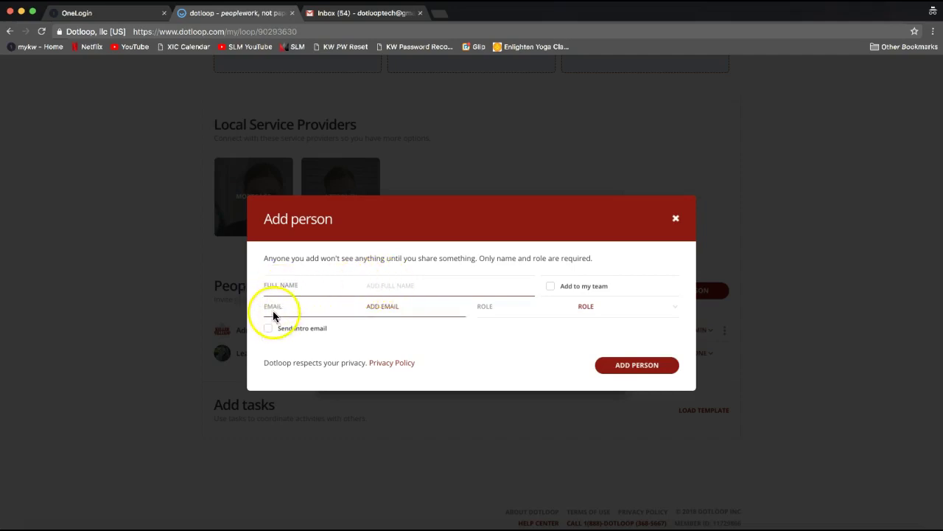
pyautogui.click(429, 288)
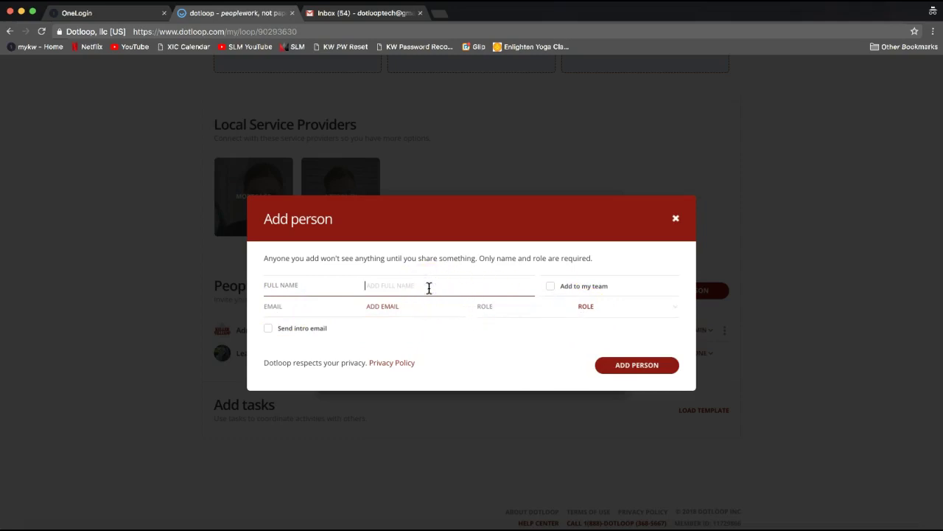
pyautogui.write('Tony Stark')
pyautogui.click(435, 300)
pyautogui.click(395, 312)
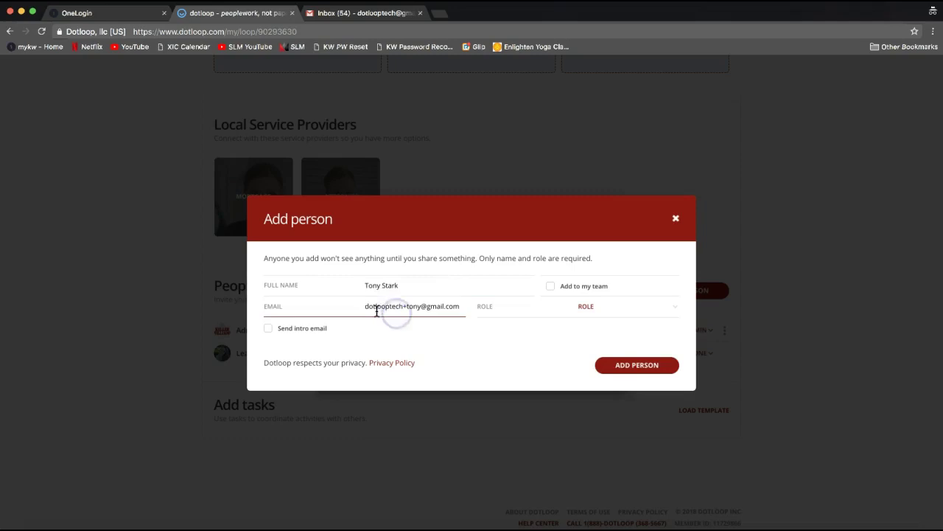
pyautogui.click(374, 288)
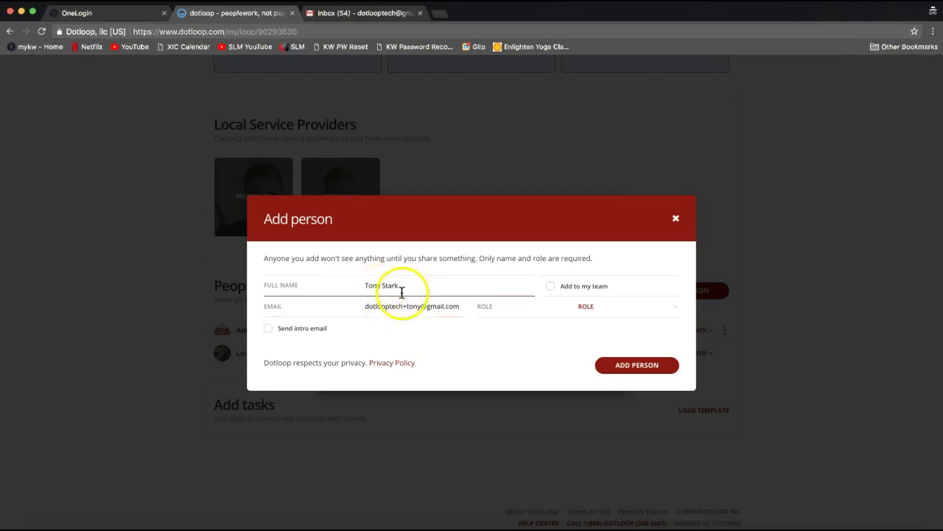
pyautogui.doubleClick(379, 308)
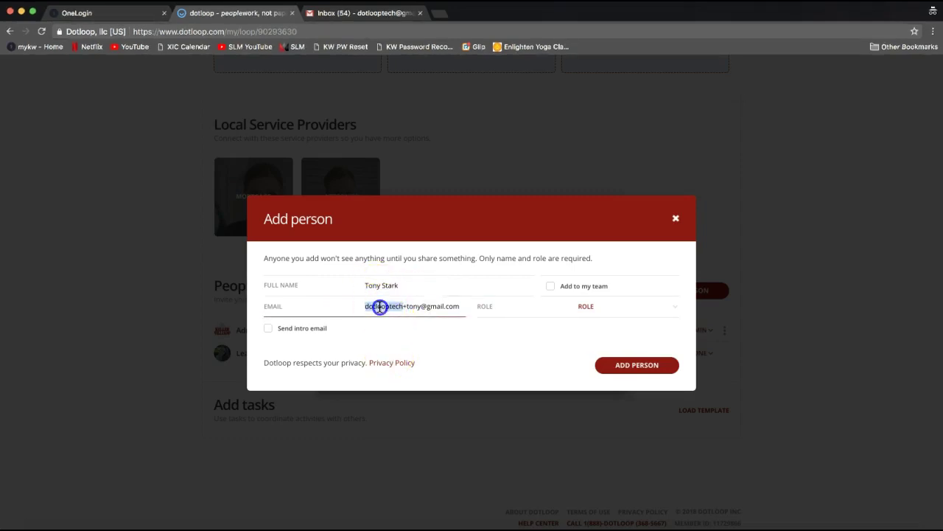
pyautogui.tripleClick(380, 308)
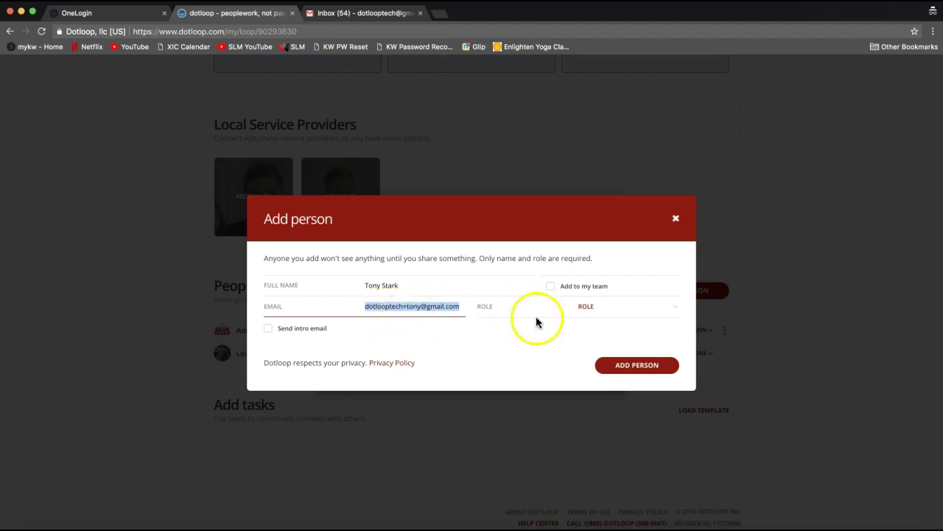
# Set the new contact's role to Seller in the Add person form.
pyautogui.click(594, 315)
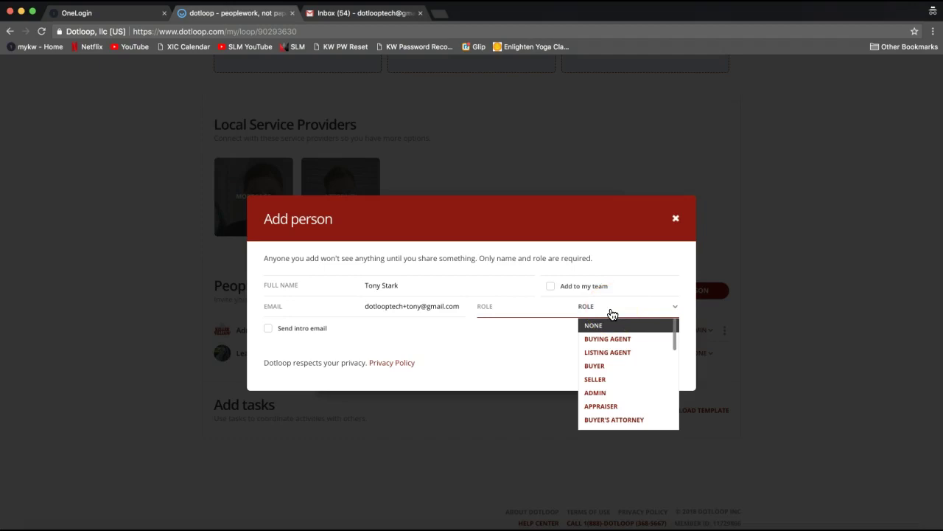
pyautogui.moveTo(611, 314); pyautogui.dragTo(612, 372)
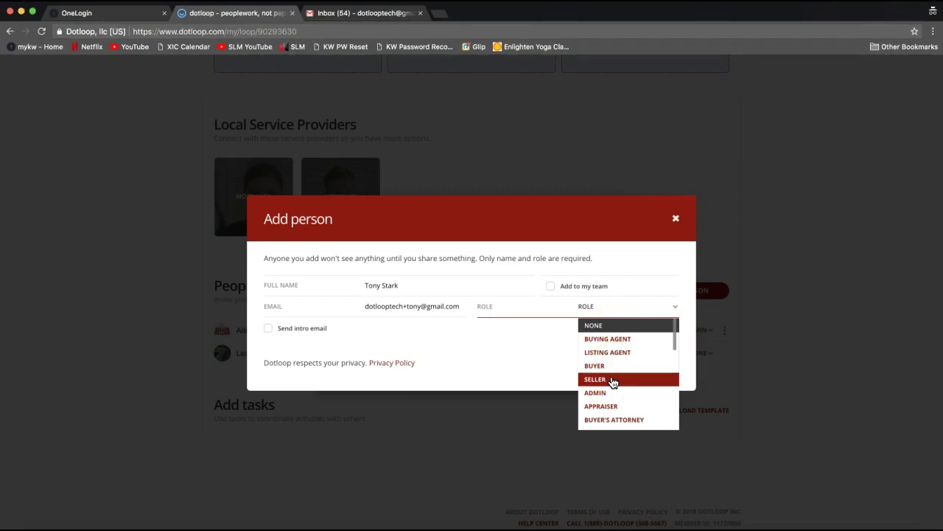
pyautogui.click(675, 339)
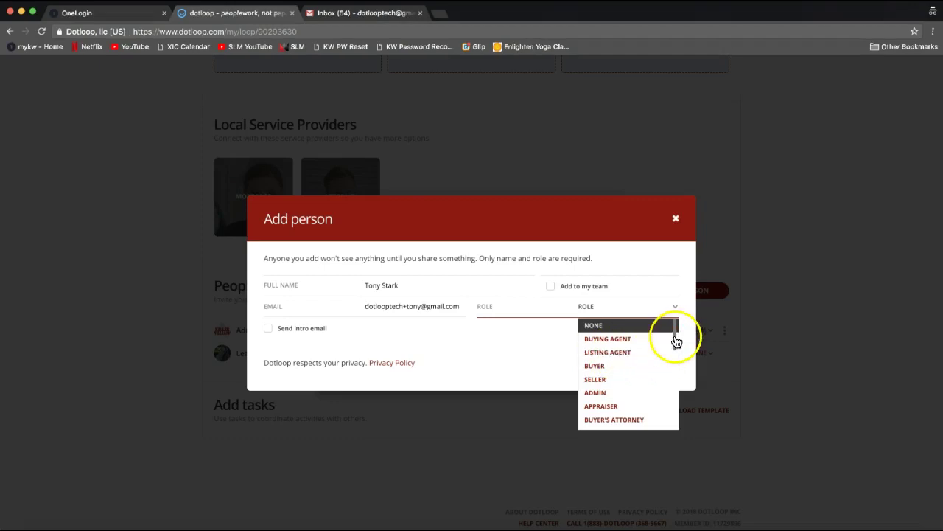
pyautogui.moveTo(675, 339)
pyautogui.mouseDown()
pyautogui.moveTo(672, 396)
pyautogui.moveTo(672, 322)
pyautogui.mouseUp()
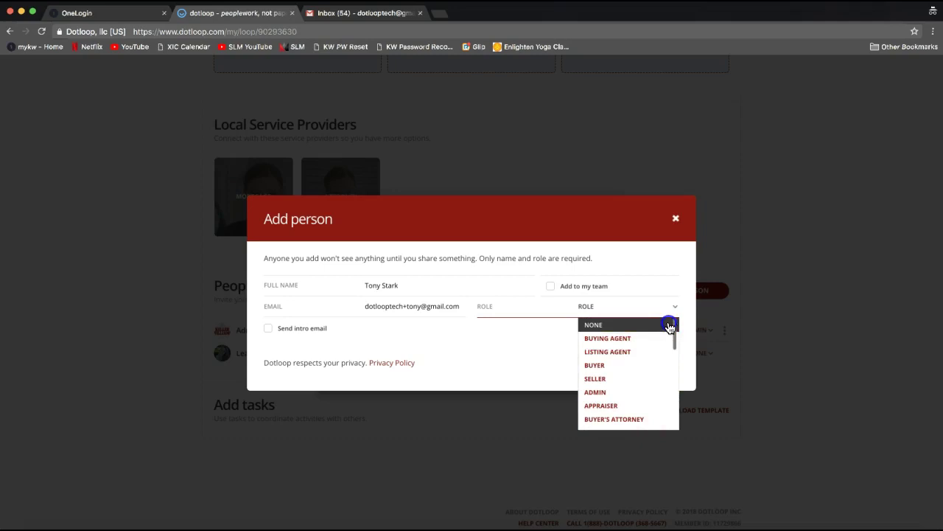
pyautogui.click(643, 379)
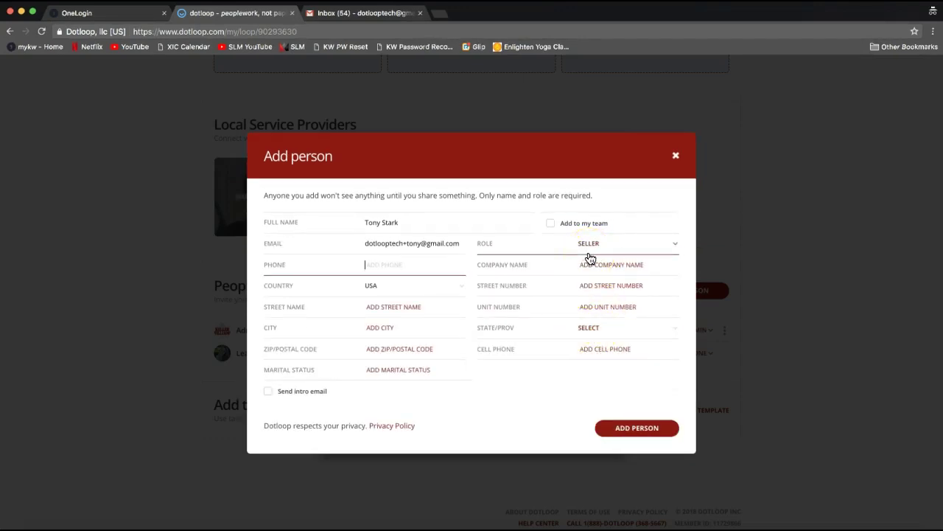
pyautogui.click(383, 221)
pyautogui.moveTo(366, 222); pyautogui.dragTo(416, 222)
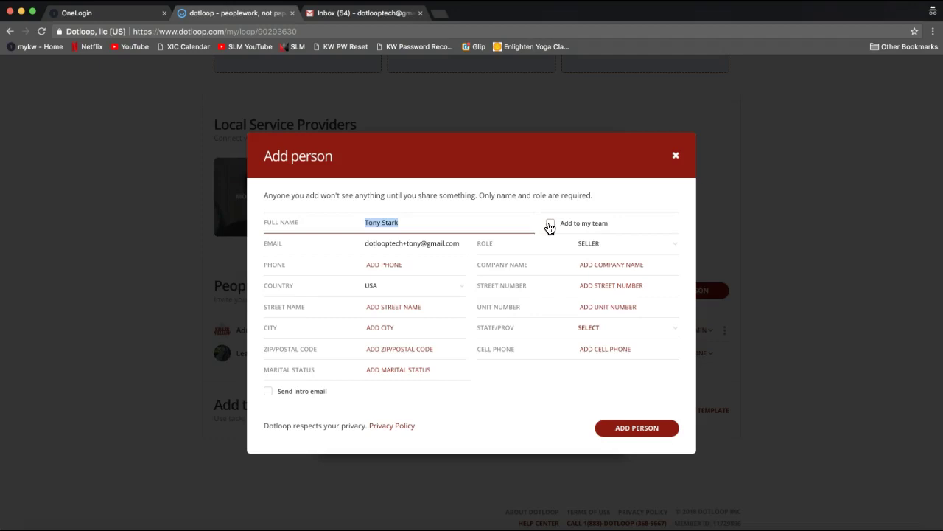
# Leave Add to my team unchecked and add the contact to the loop as Seller.
pyautogui.click(552, 230)
pyautogui.click(564, 230)
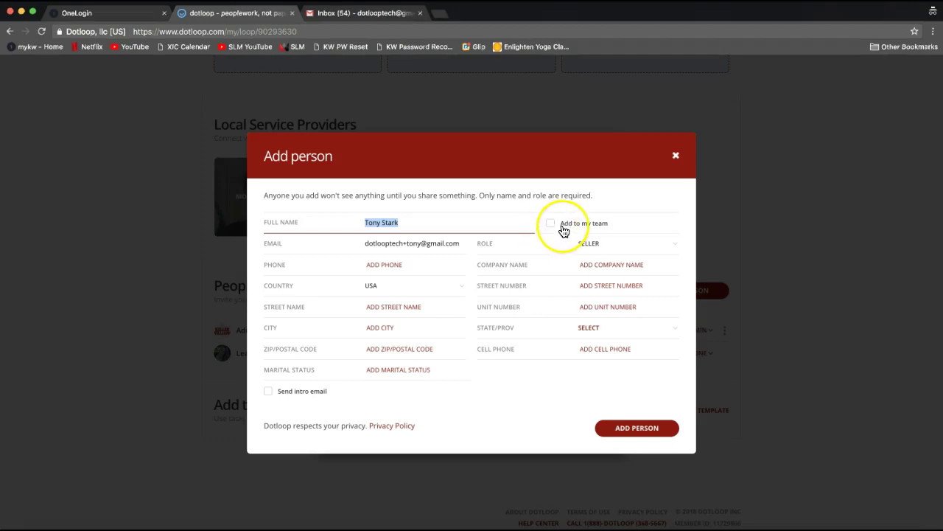
pyautogui.click(491, 219)
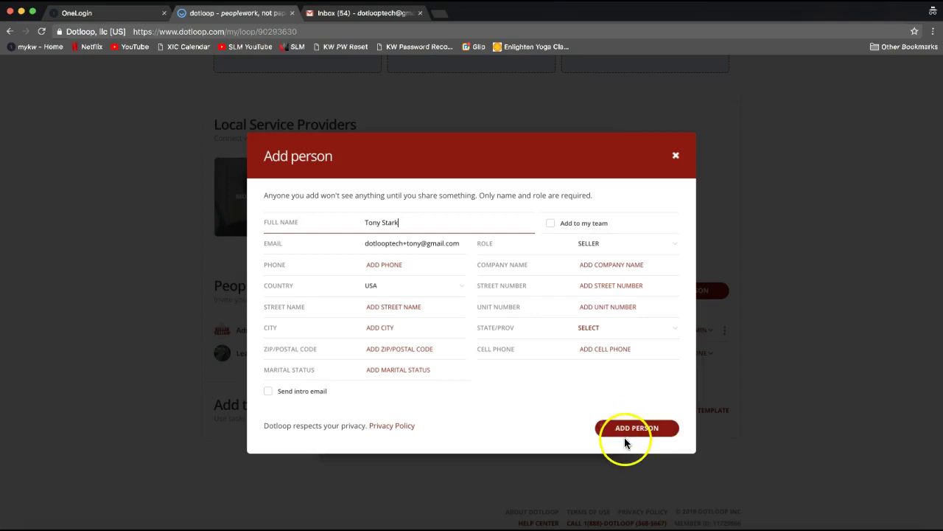
pyautogui.click(624, 435)
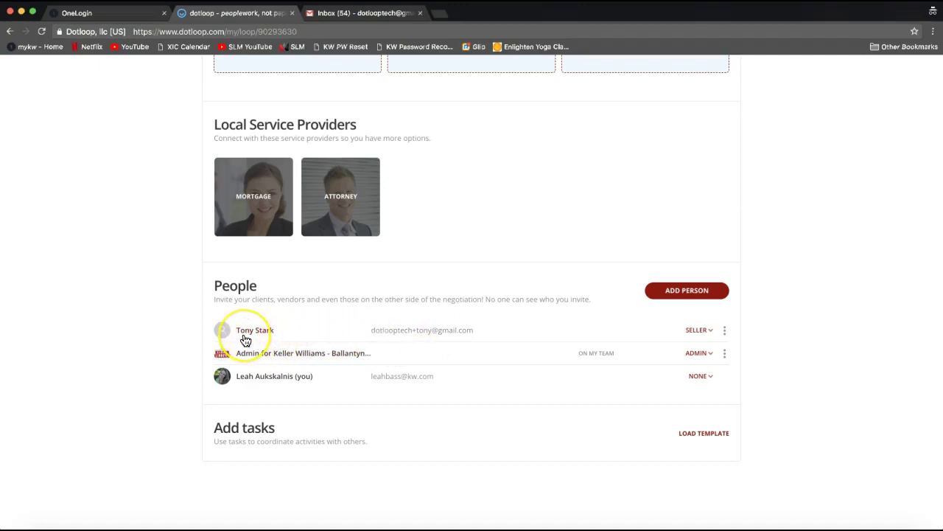
pyautogui.click(726, 334)
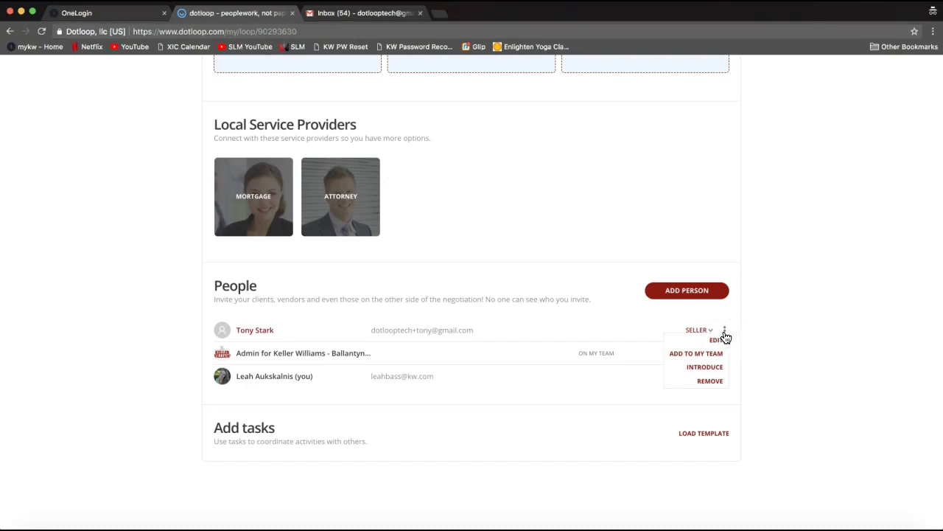
pyautogui.click(709, 342)
pyautogui.click(734, 332)
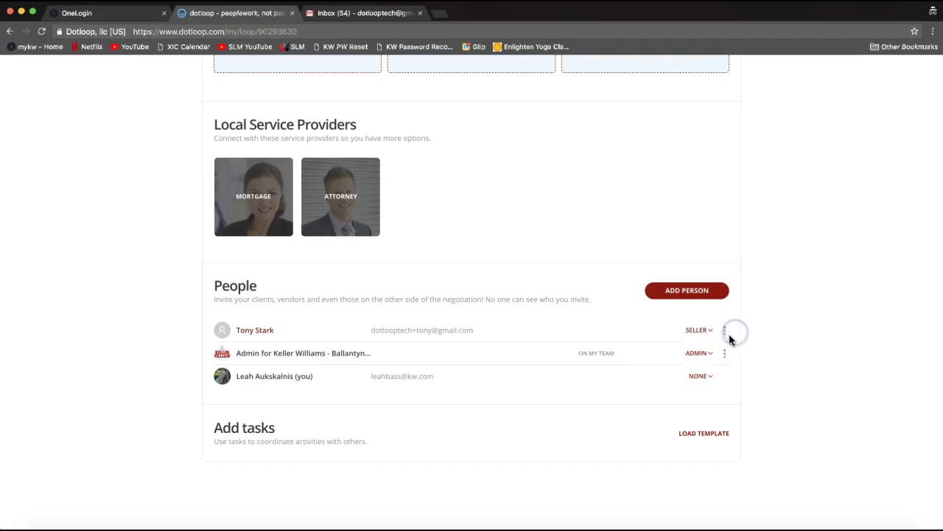
pyautogui.click(726, 335)
pyautogui.click(725, 336)
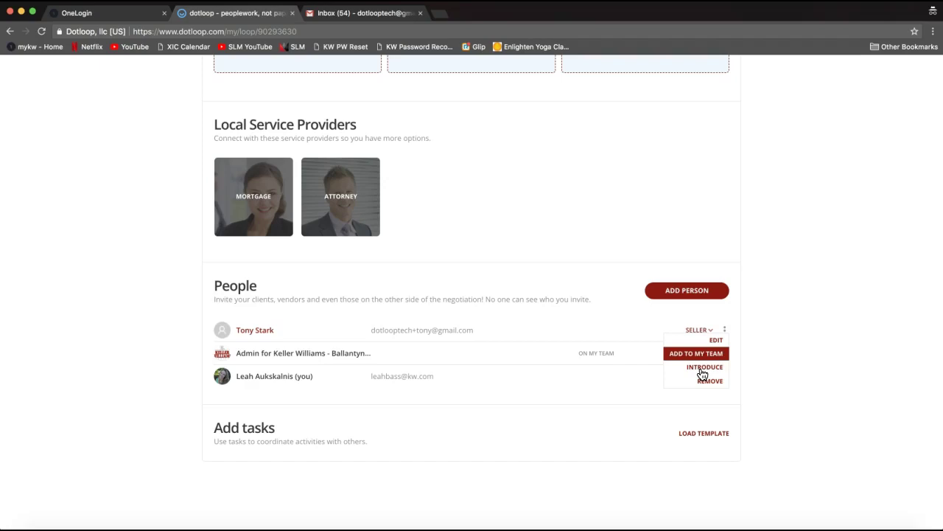
pyautogui.click(703, 374)
pyautogui.click(704, 372)
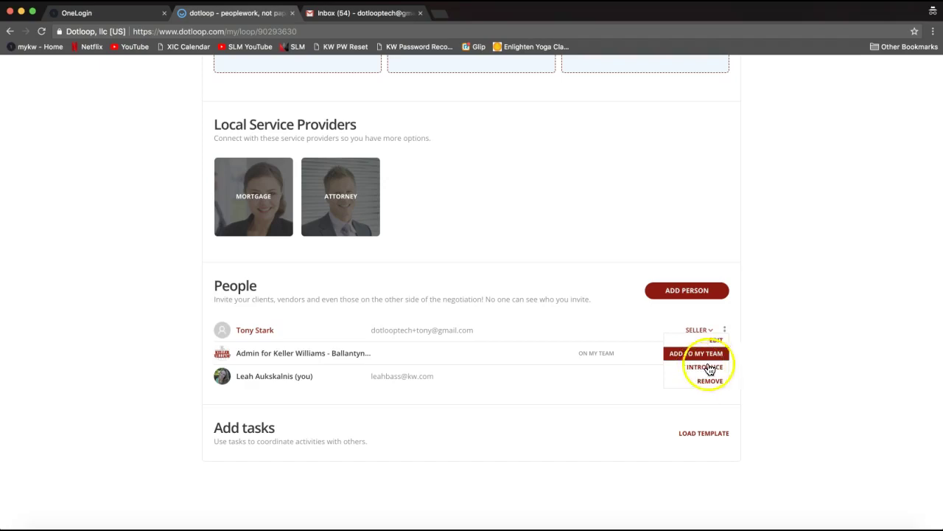
pyautogui.click(763, 359)
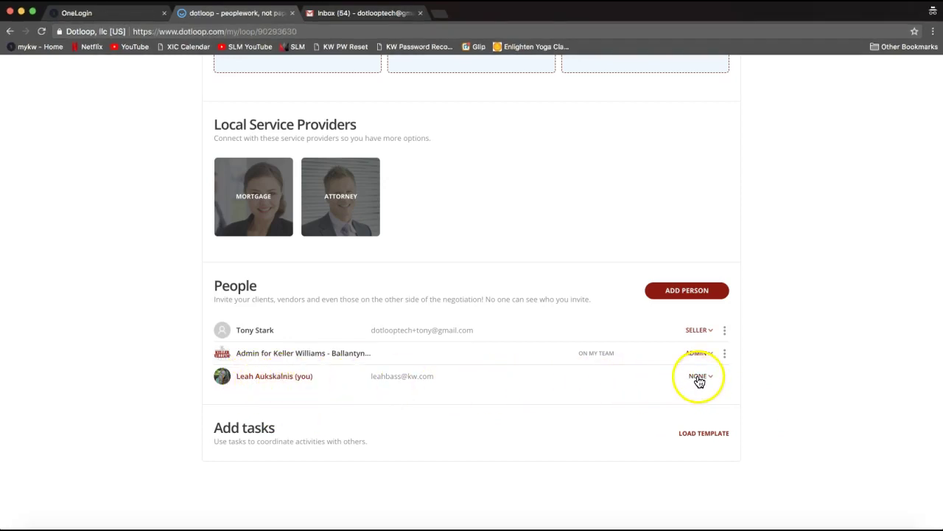
# Change your own People entry's role from None to Listing Agent.
pyautogui.click(700, 380)
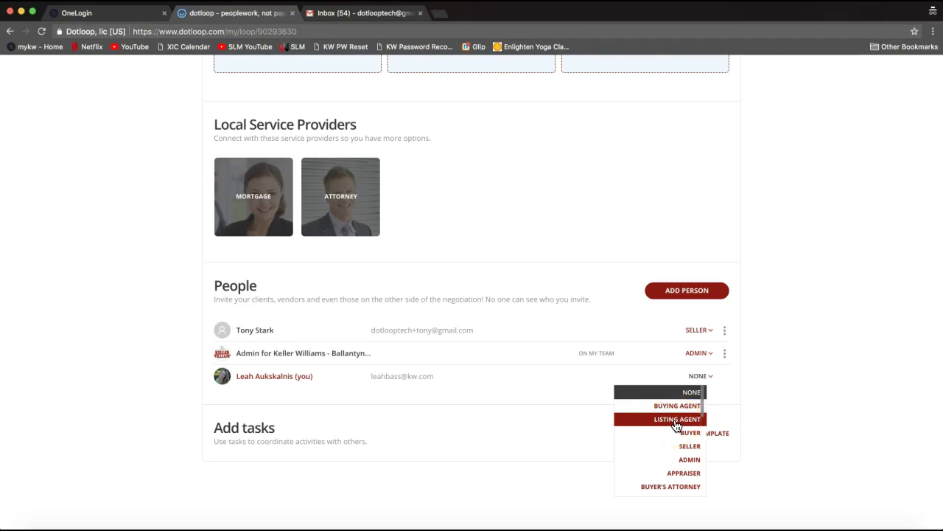
pyautogui.click(676, 420)
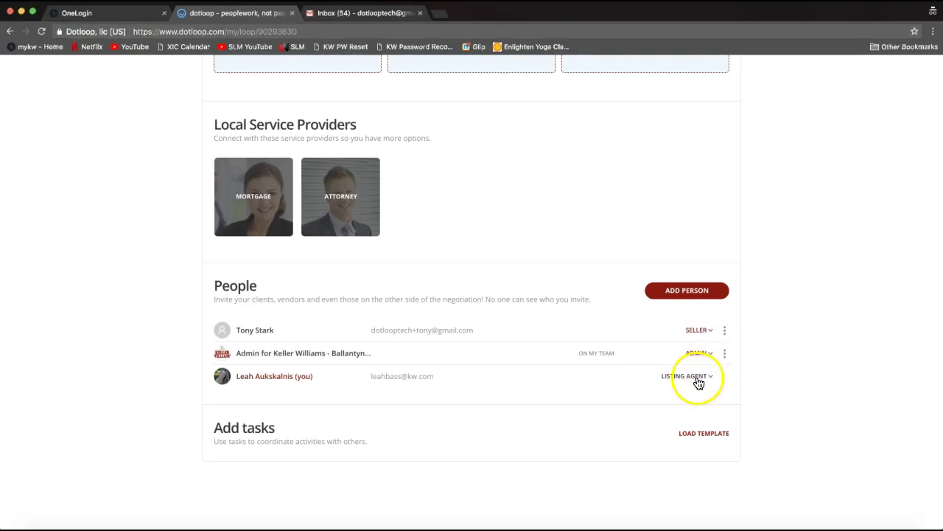
# Scroll back up to the loop header and its empty Documents folder.
pyautogui.scroll(10, 727, 383)
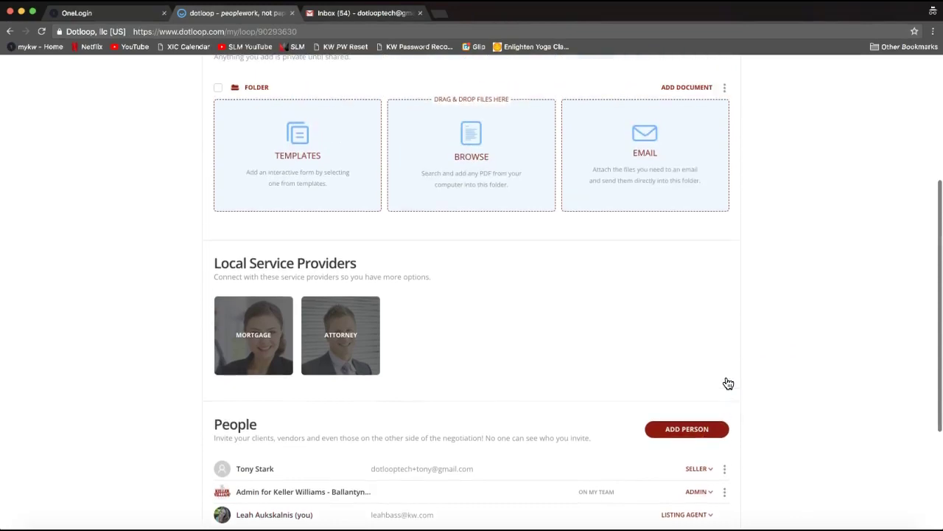
pyautogui.scroll(2, 727, 383)
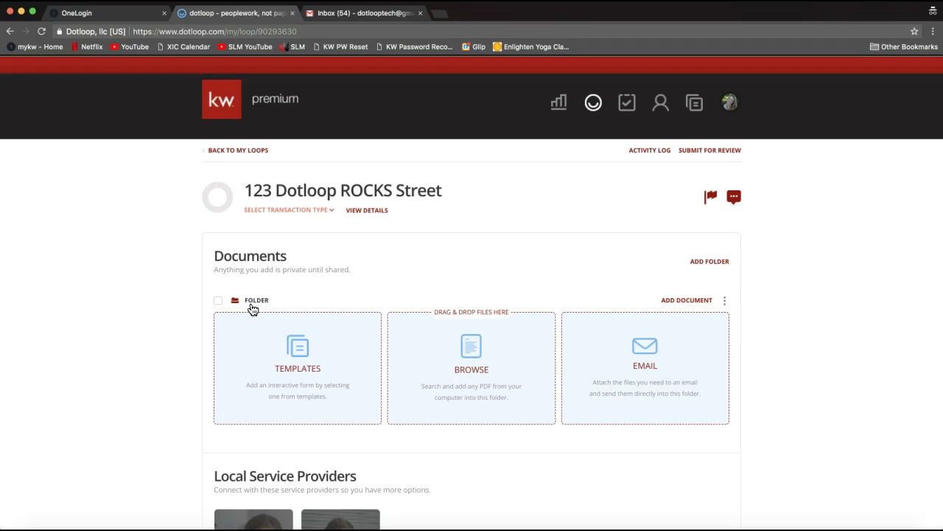
# Rename the loop's empty document folder from 'Folder' to 'Listing Folder'.
pyautogui.click(726, 306)
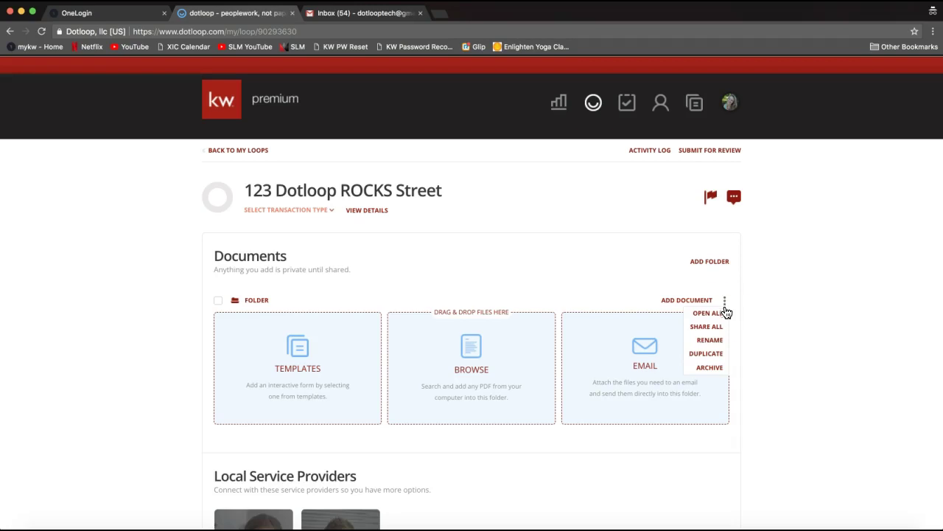
pyautogui.click(711, 346)
pyautogui.click(706, 346)
pyautogui.click(443, 300)
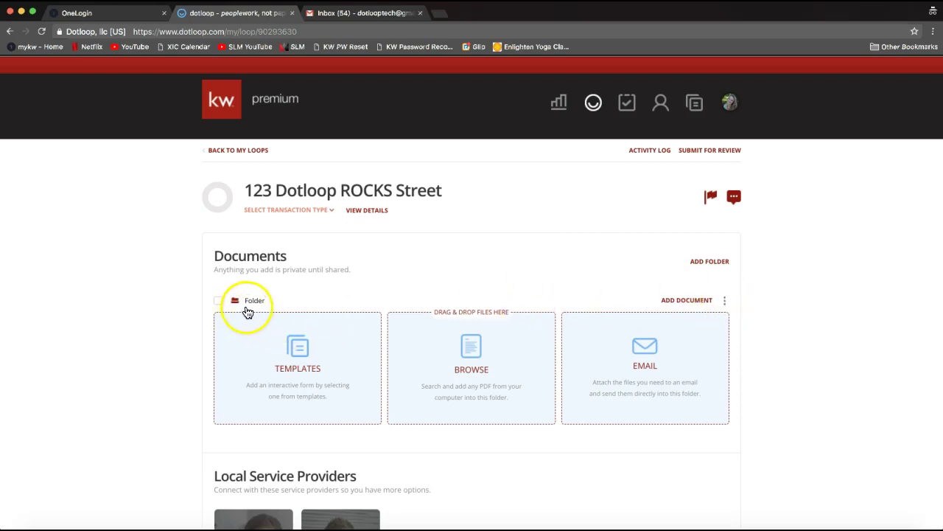
pyautogui.click(246, 312)
pyautogui.write('Listing')
pyautogui.click(98, 324)
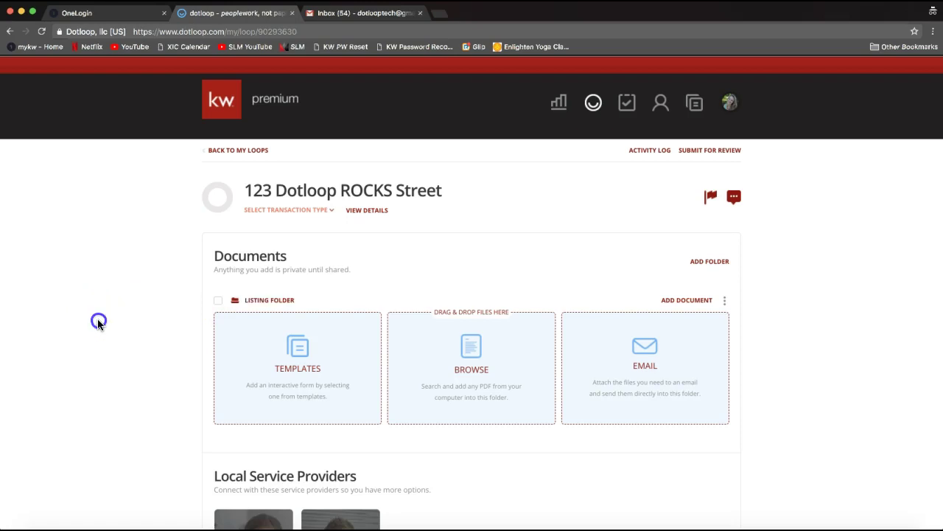
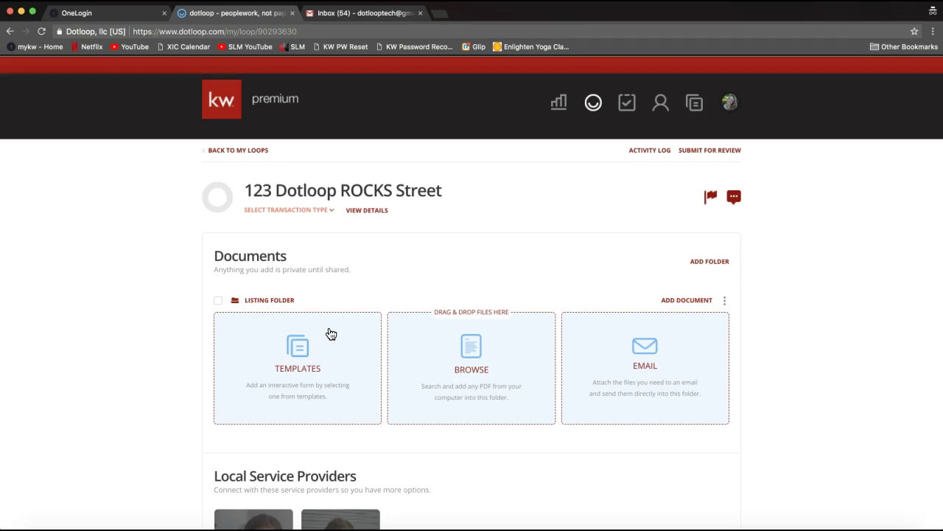
# Add a new folder to the loop's Documents.
pyautogui.click(273, 308)
pyautogui.click(705, 264)
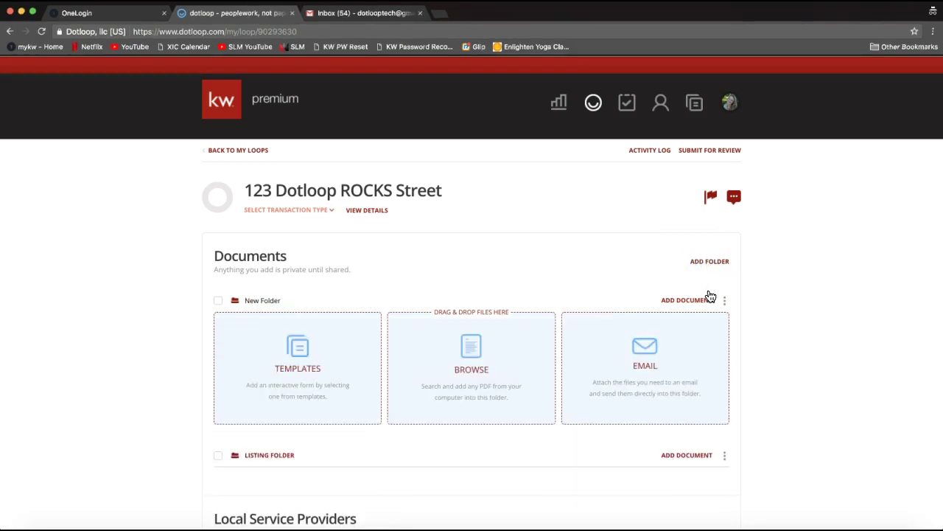
pyautogui.click(712, 269)
# Rename the new folder from 'New Folder' to 'Sales Folder'.
pyautogui.click(250, 300)
pyautogui.press('Delete')
pyautogui.press('Delete')
pyautogui.press('Delete')
pyautogui.press('Delete')
pyautogui.write('Sales')
pyautogui.click(253, 310)
pyautogui.click(217, 320)
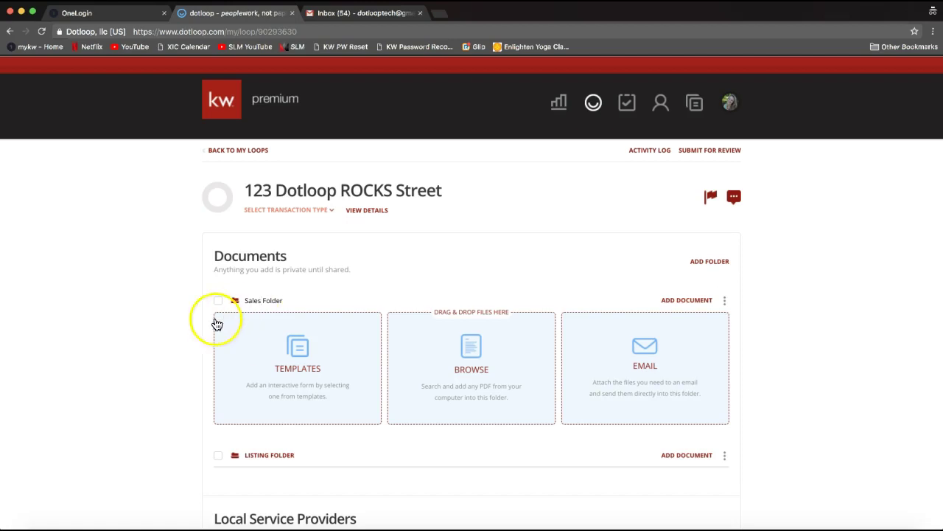
pyautogui.click(161, 340)
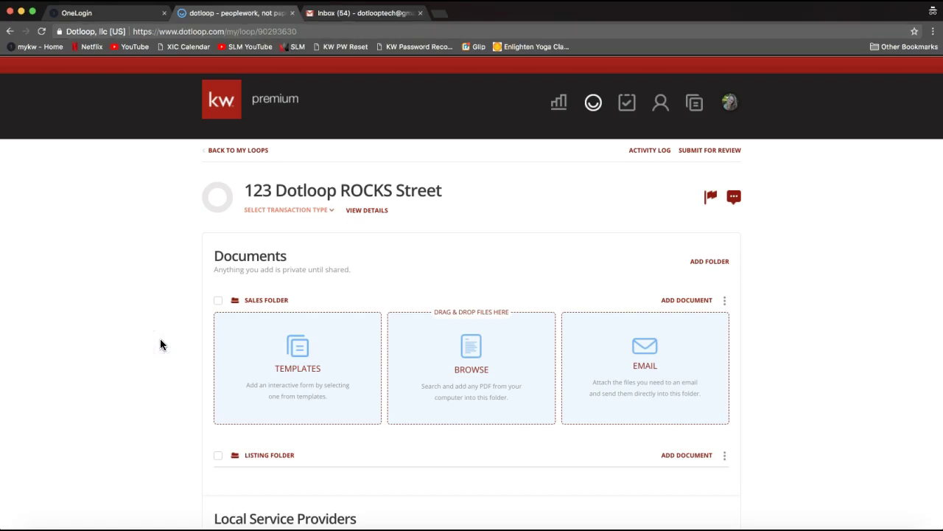
# Add another folder and name it 'Closing Folder'.
pyautogui.click(710, 264)
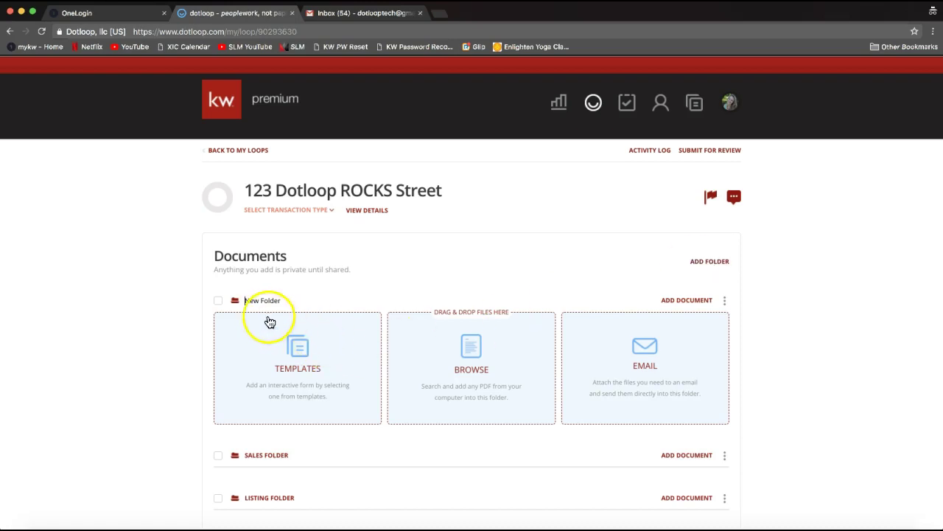
pyautogui.doubleClick(250, 301)
pyautogui.write('Closing')
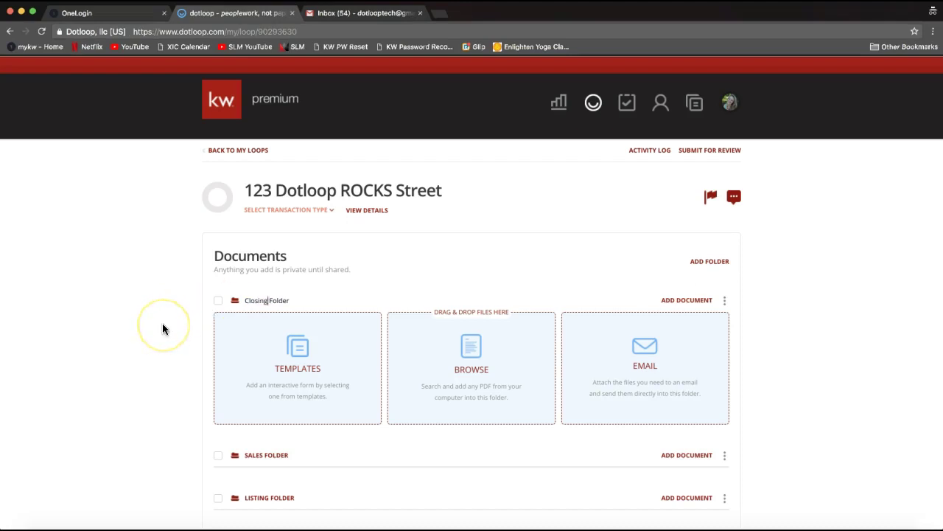
pyautogui.scroll(-1, 162, 329)
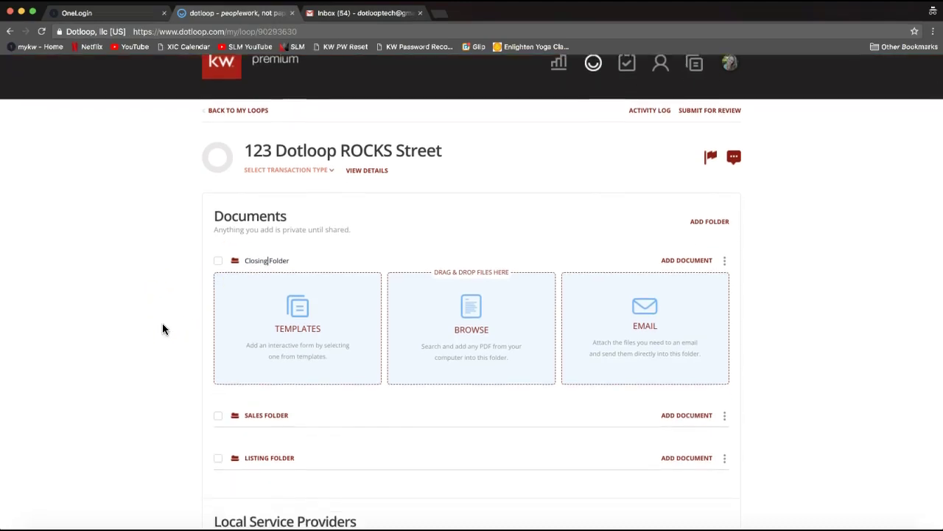
pyautogui.press('Return')
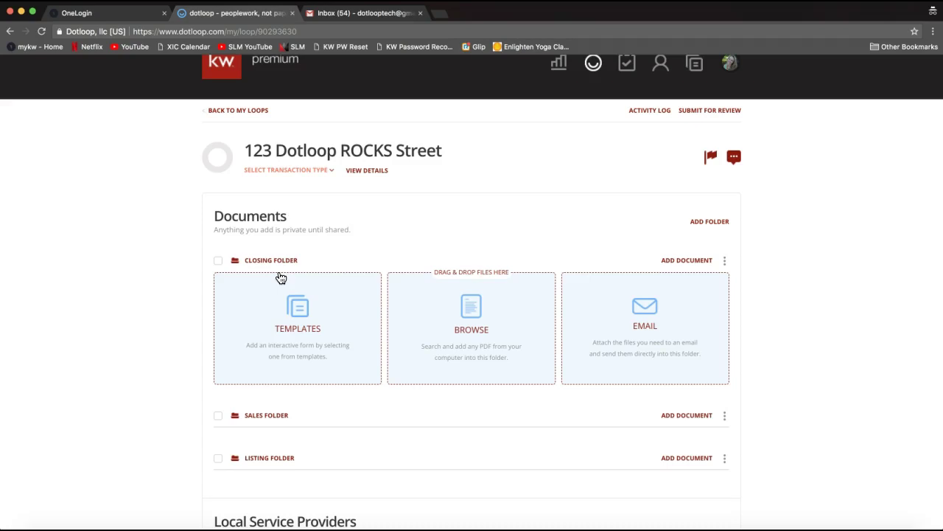
# Show the Listing Folder's Templates, Browse and Email add-document options.
pyautogui.scroll(-1, 280, 278)
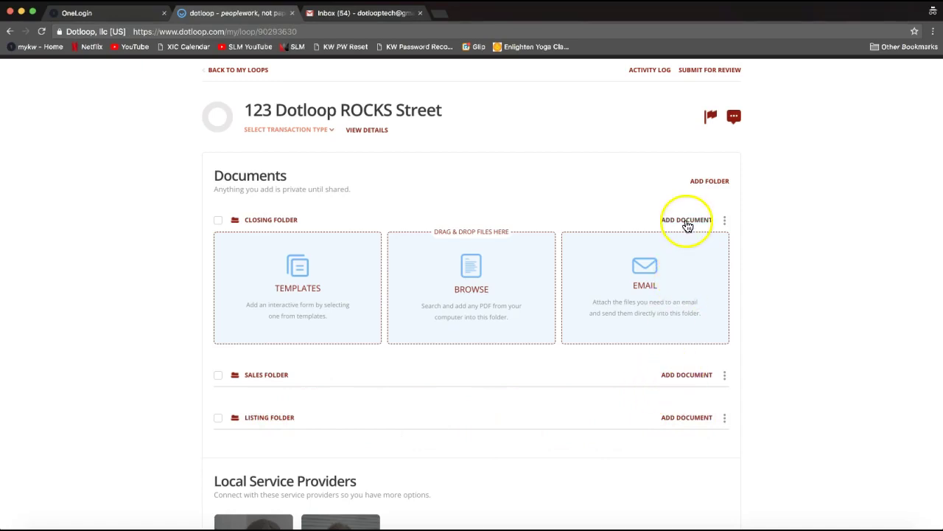
pyautogui.click(676, 422)
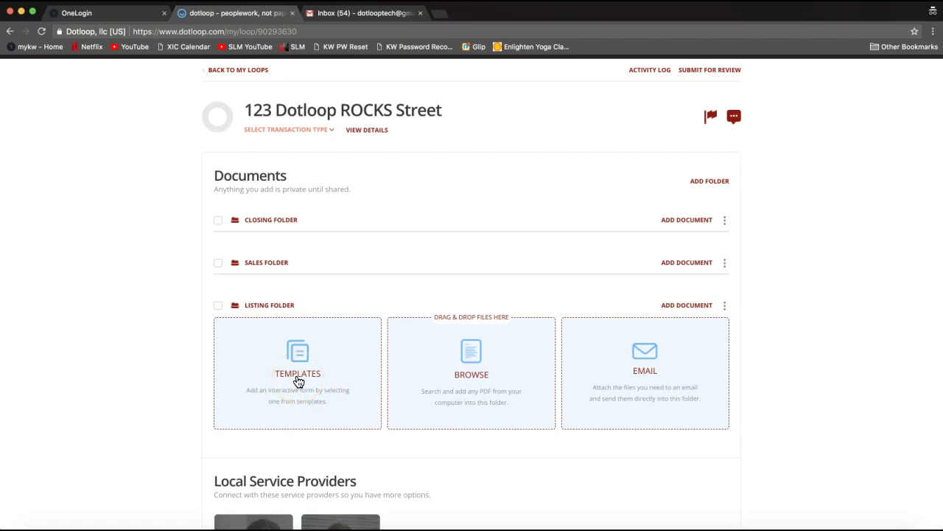
# Open the template picker and display the NCAR 2017 folder's documents.
pyautogui.click(298, 381)
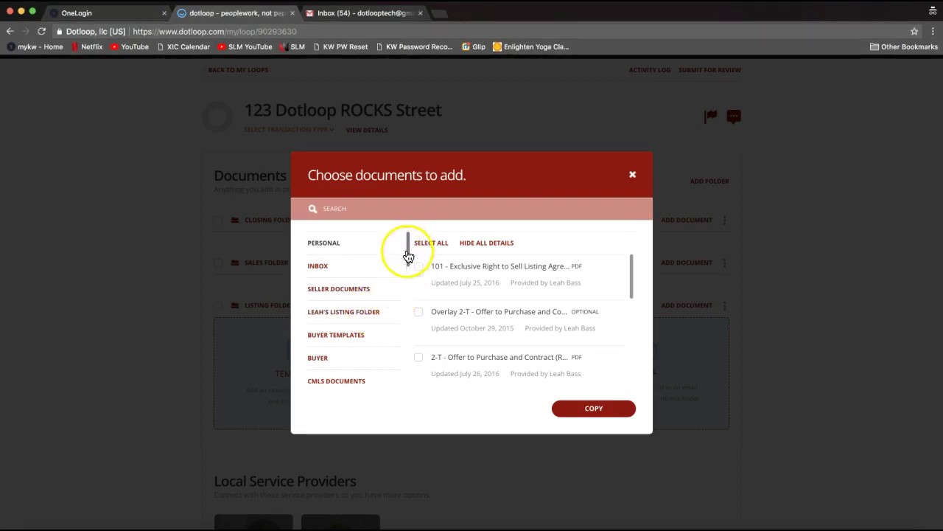
pyautogui.moveTo(410, 243); pyautogui.dragTo(409, 364)
pyautogui.click(349, 358)
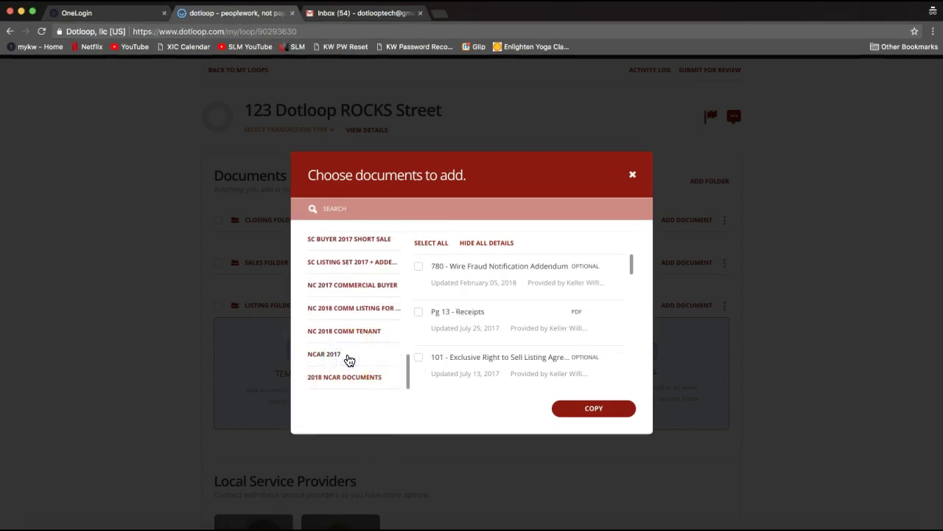
pyautogui.click(339, 359)
pyautogui.click(331, 360)
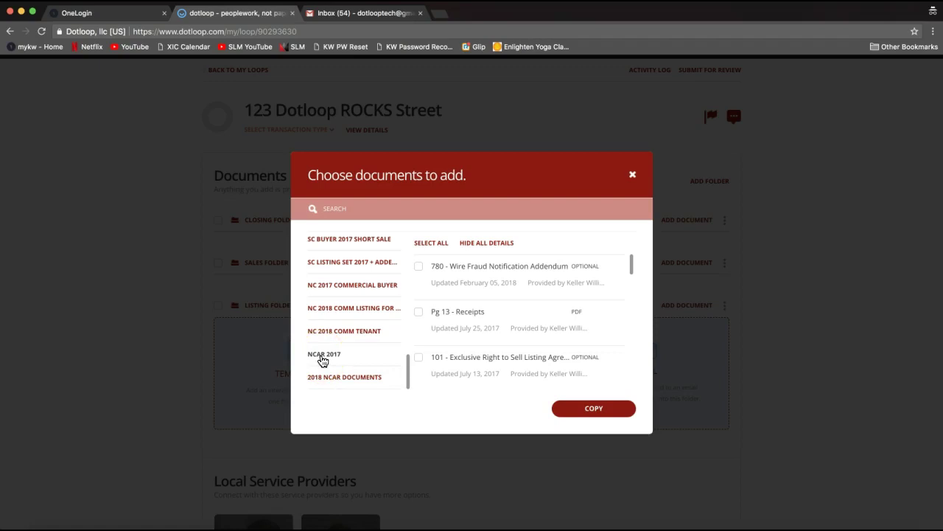
pyautogui.click(327, 212)
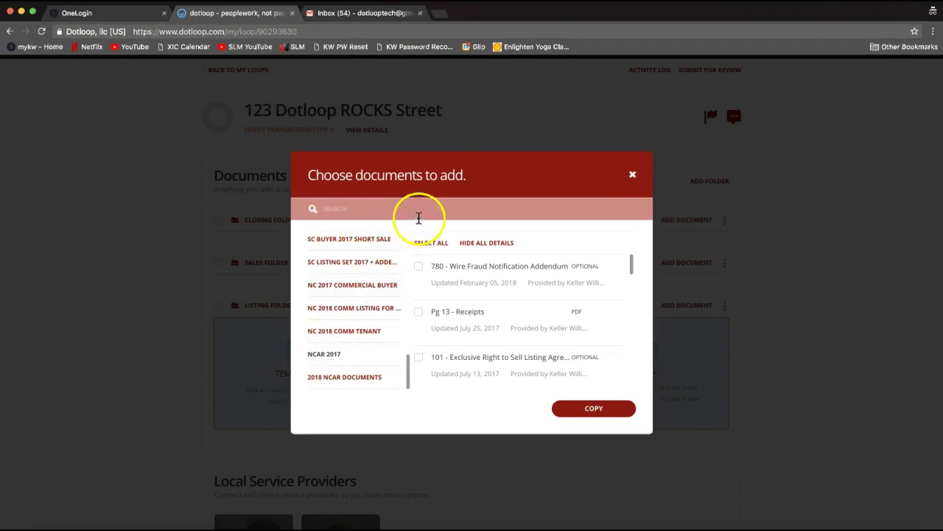
# Search templates for 'listing' and copy in 101 - Exclusive Right to Sell Listing Agreement.
pyautogui.click(343, 208)
pyautogui.write('listing')
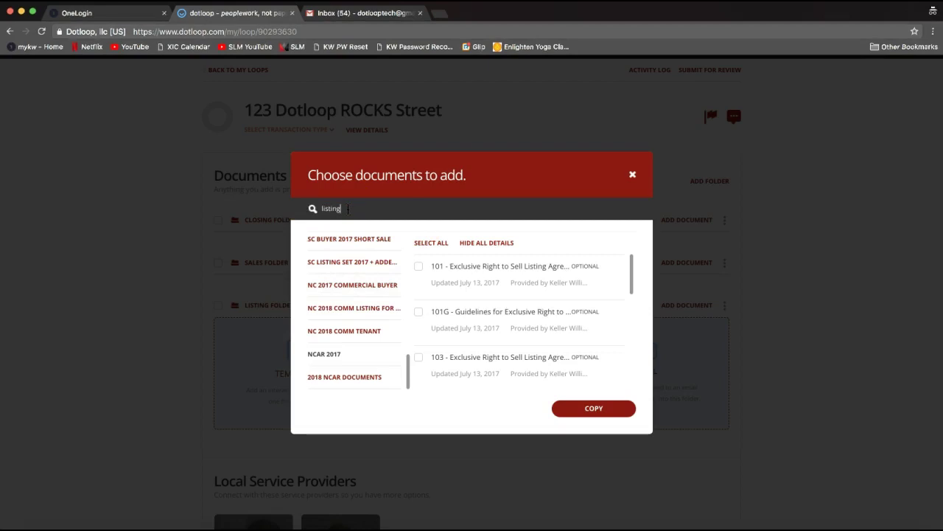
pyautogui.click(335, 209)
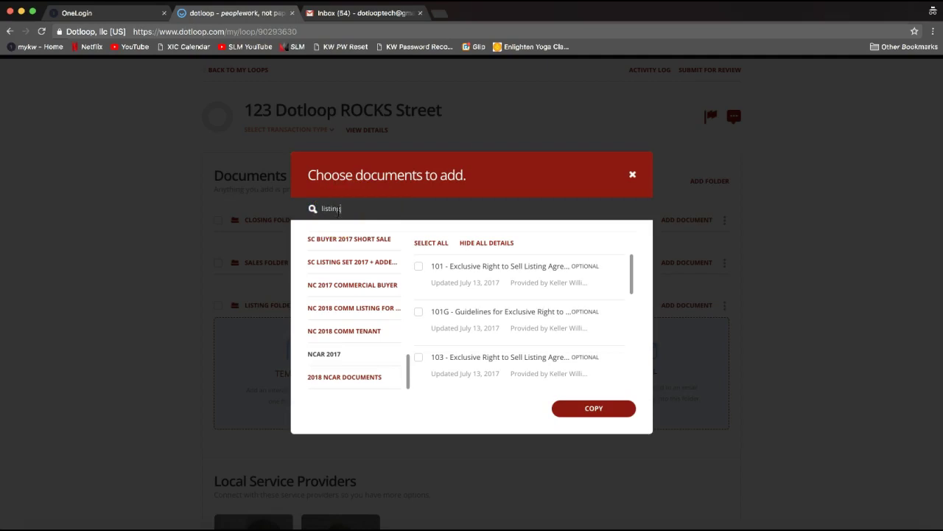
pyautogui.click(338, 210)
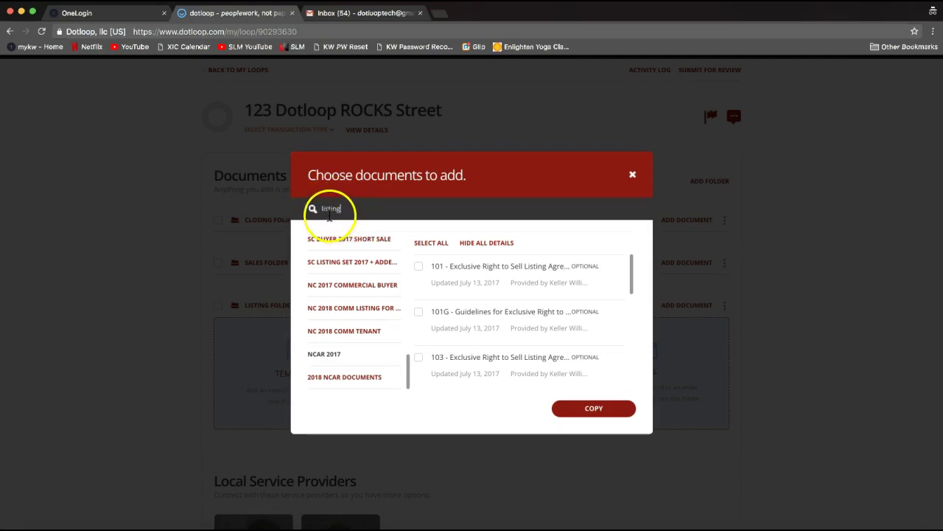
pyautogui.click(418, 267)
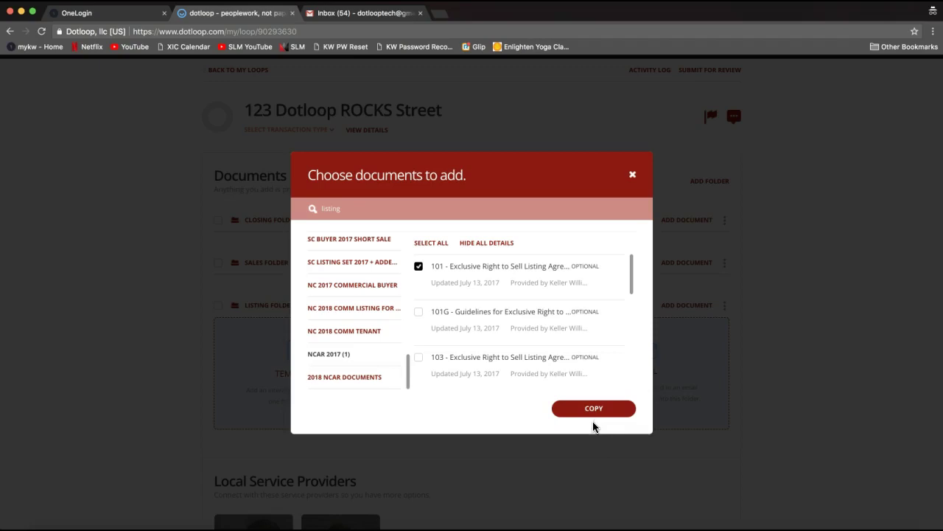
pyautogui.click(589, 413)
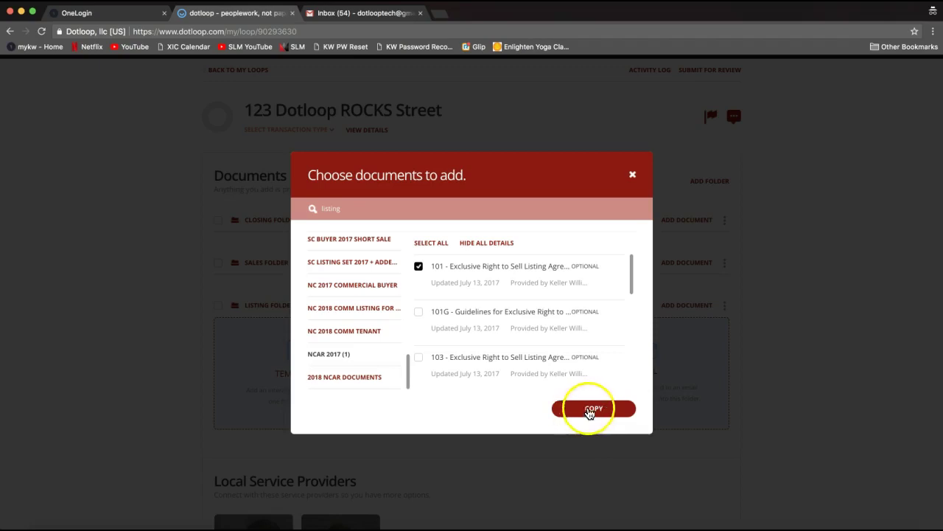
pyautogui.click(604, 410)
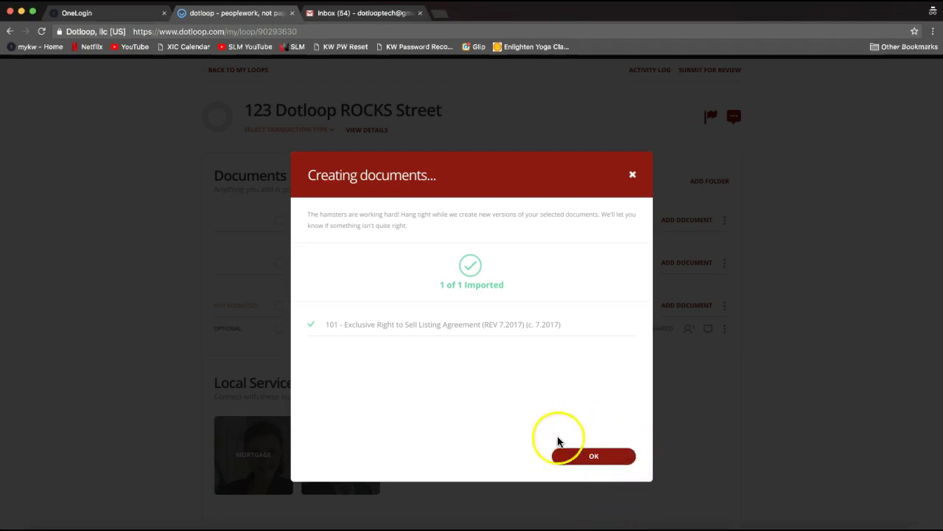
# Dismiss the import confirmation and open the 101 listing agreement.
pyautogui.click(590, 461)
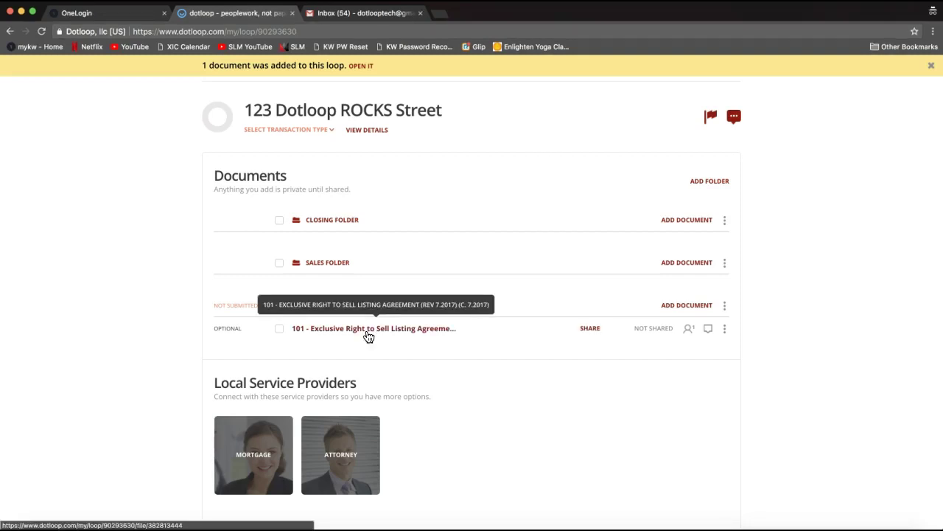
pyautogui.click(369, 337)
pyautogui.click(356, 333)
pyautogui.click(345, 335)
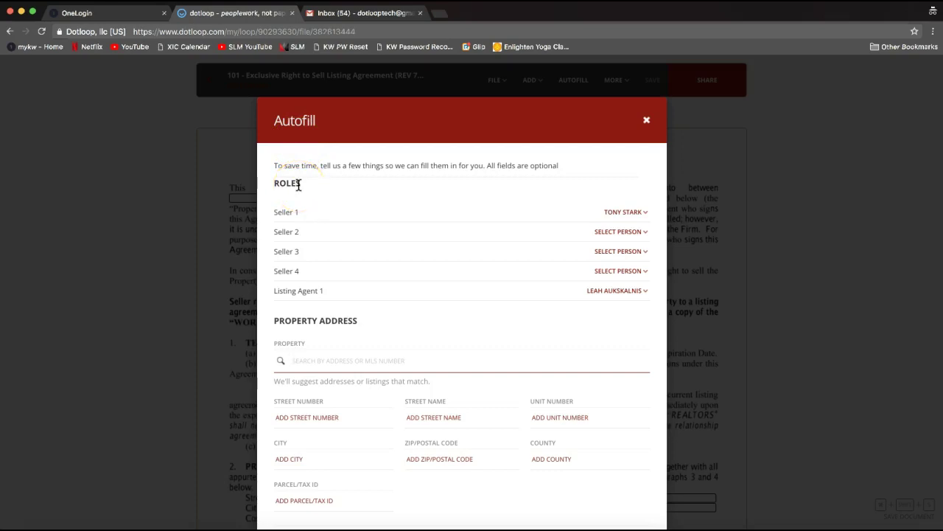
pyautogui.moveTo(270, 183); pyautogui.dragTo(301, 183)
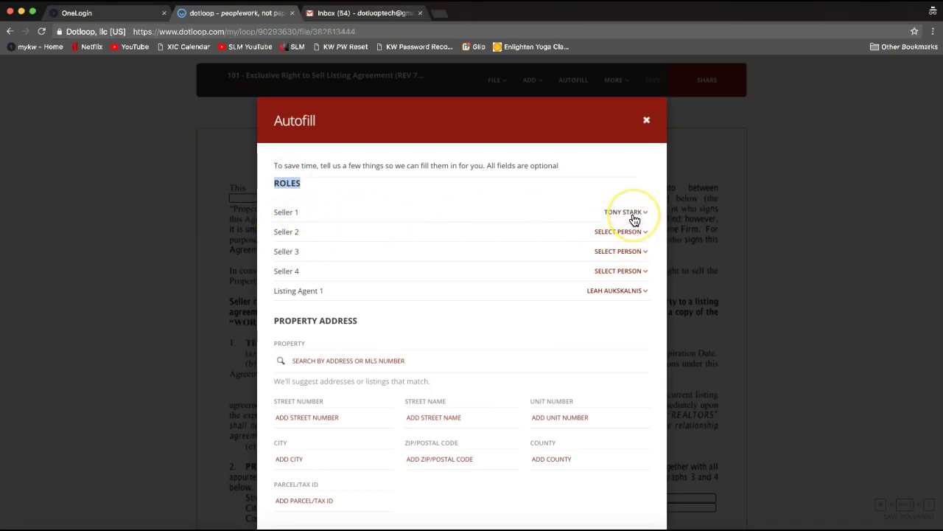
pyautogui.click(334, 218)
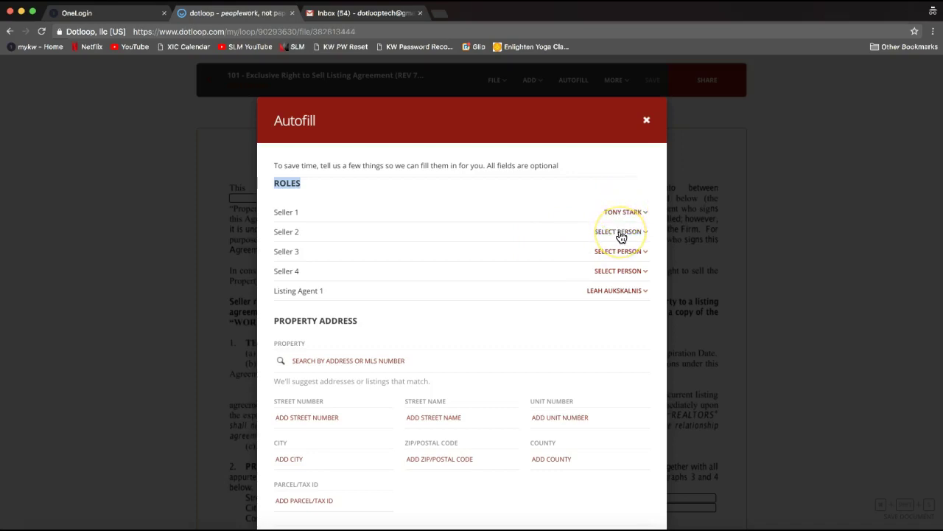
pyautogui.click(615, 234)
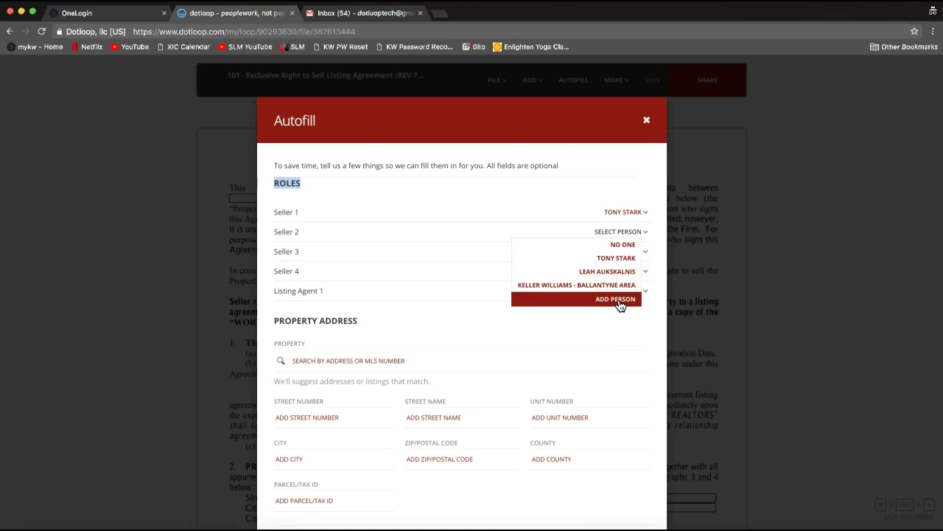
pyautogui.click(614, 214)
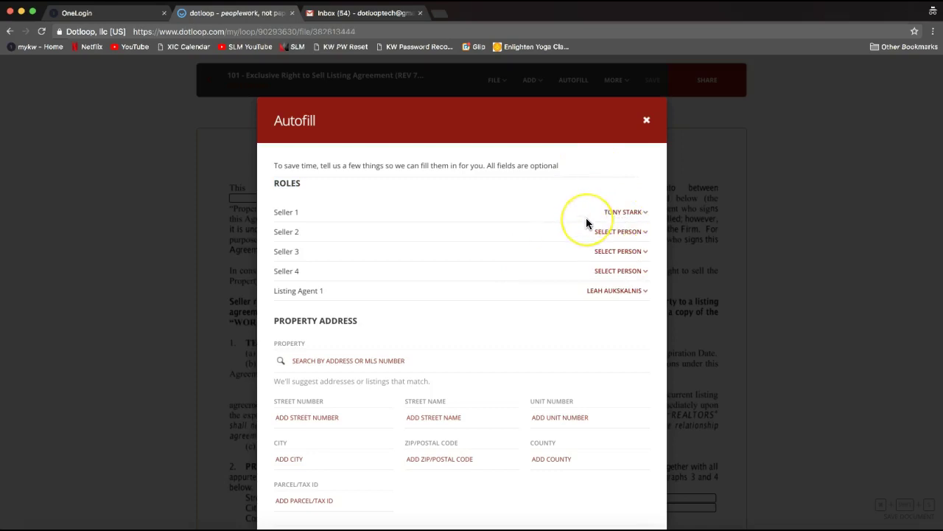
pyautogui.scroll(-1, 585, 219)
pyautogui.scroll(-1, 586, 217)
pyautogui.click(512, 361)
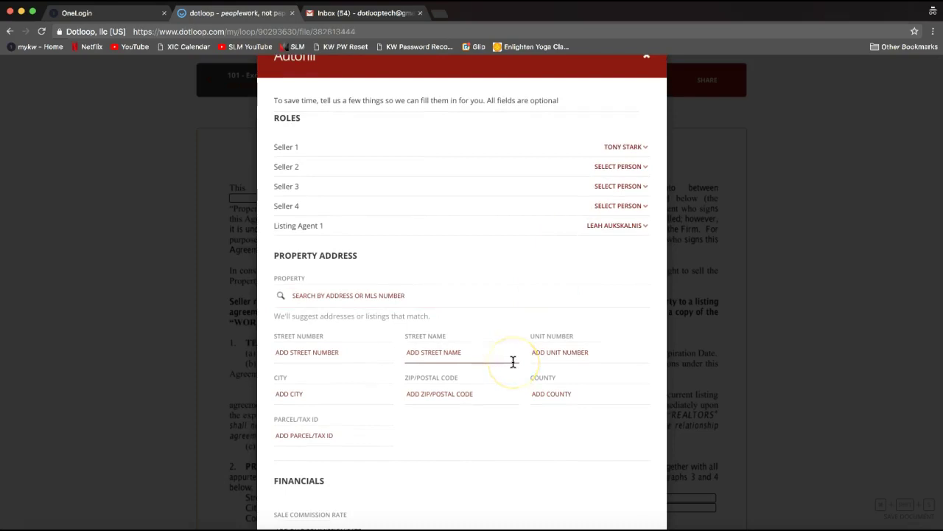
pyautogui.click(460, 355)
pyautogui.click(343, 436)
pyautogui.click(320, 352)
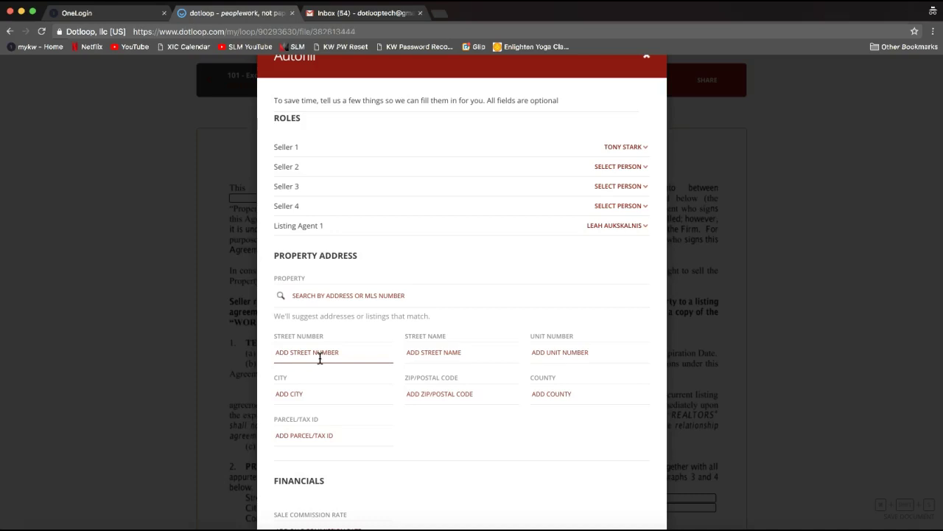
pyautogui.click(320, 359)
pyautogui.click(288, 351)
pyautogui.press('Tab')
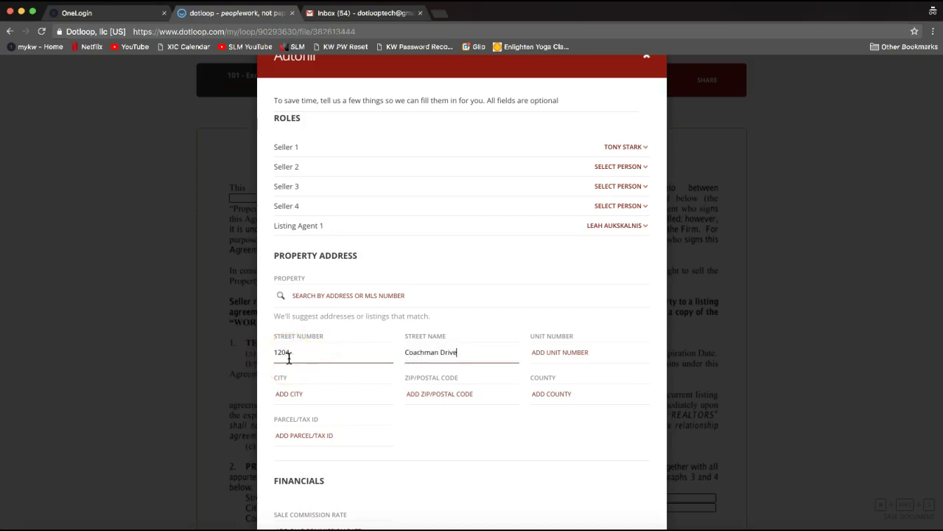
pyautogui.press('Tab')
pyautogui.press('Tab')
pyautogui.write('Waxhaw')
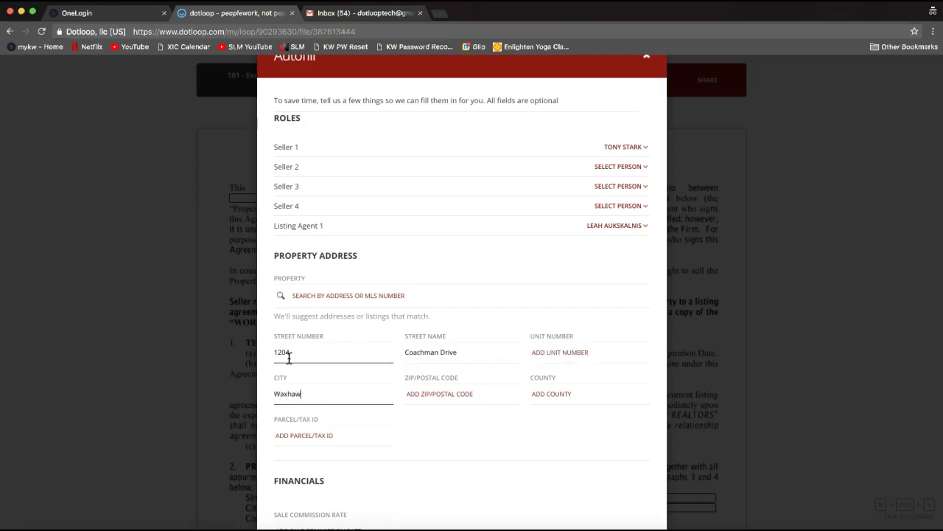
pyautogui.press('Tab')
pyautogui.write('28189')
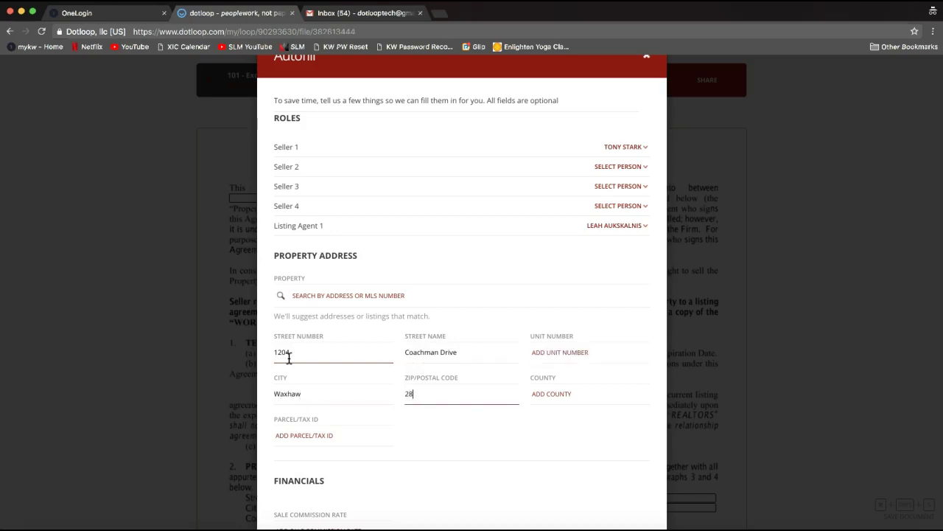
pyautogui.press('BackSpace')
pyautogui.press('BackSpace')
pyautogui.write('73')
pyautogui.click(555, 392)
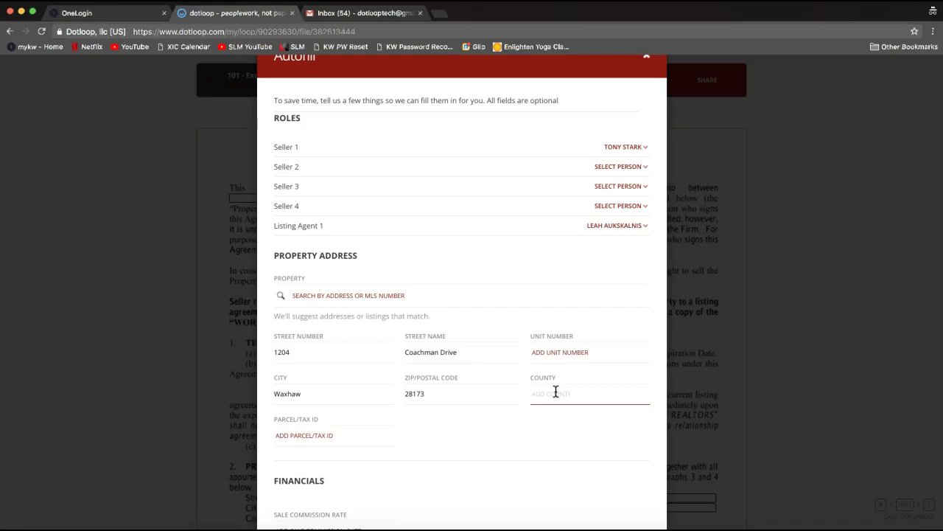
pyautogui.click(539, 394)
pyautogui.click(498, 374)
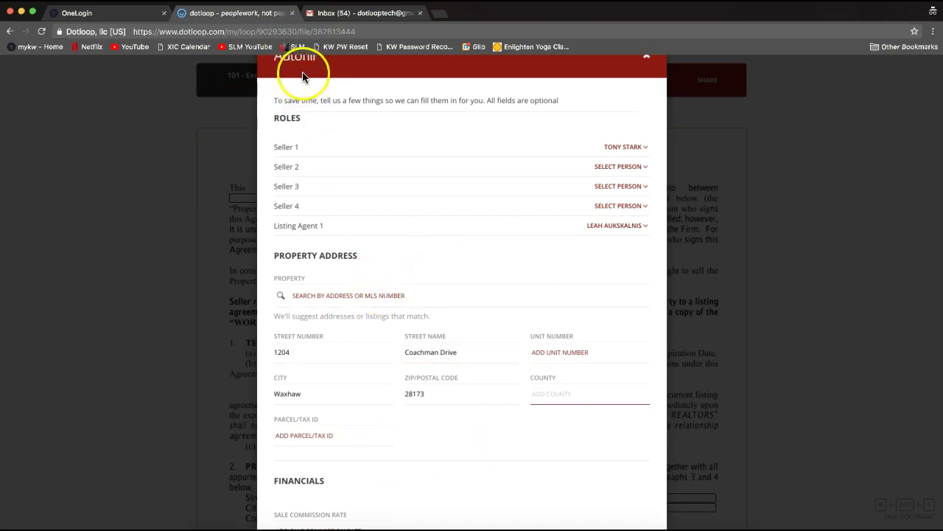
# Apply Autofill to fill 12 fields on the 101 listing agreement.
pyautogui.scroll(-3, 388, 371)
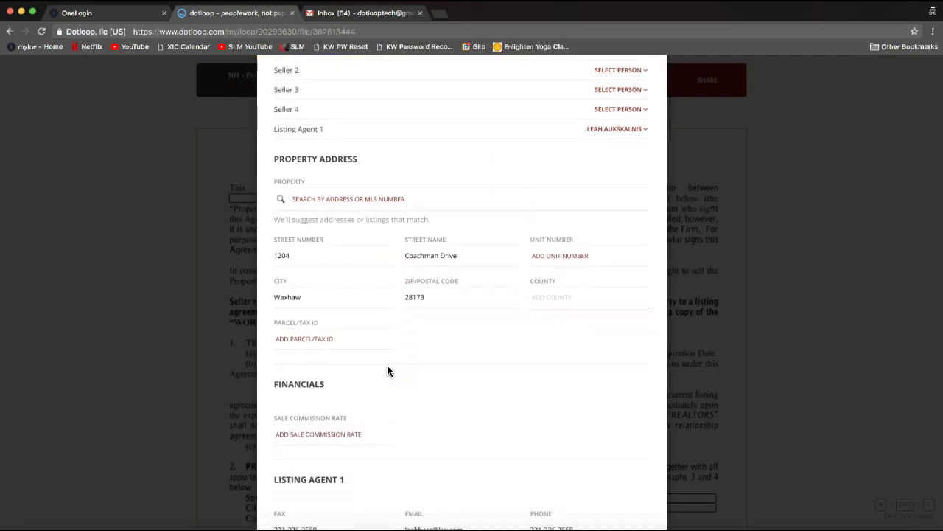
pyautogui.scroll(-3, 388, 371)
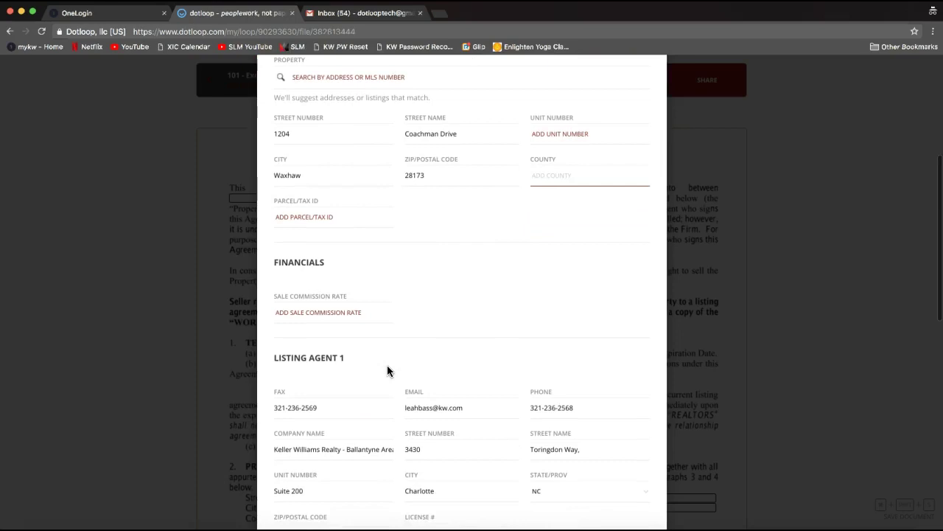
pyautogui.scroll(-10, 387, 370)
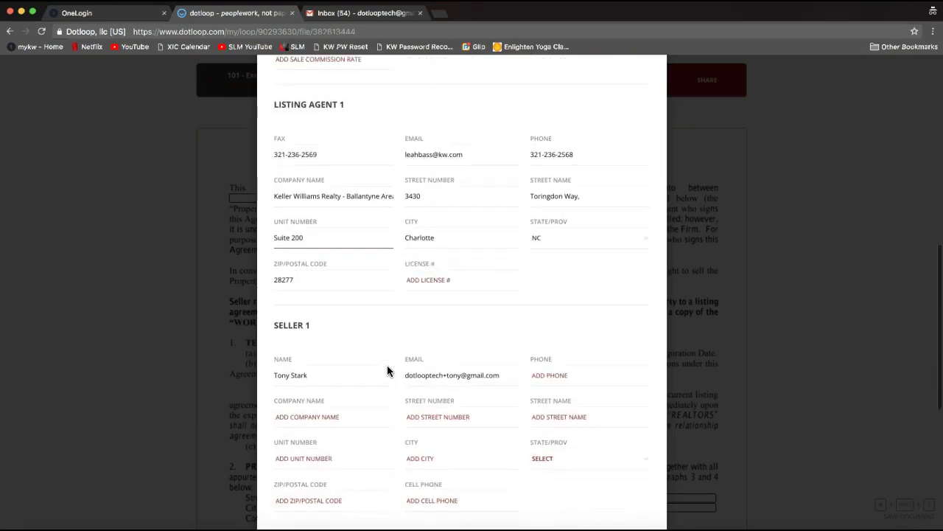
pyautogui.scroll(-3, 387, 365)
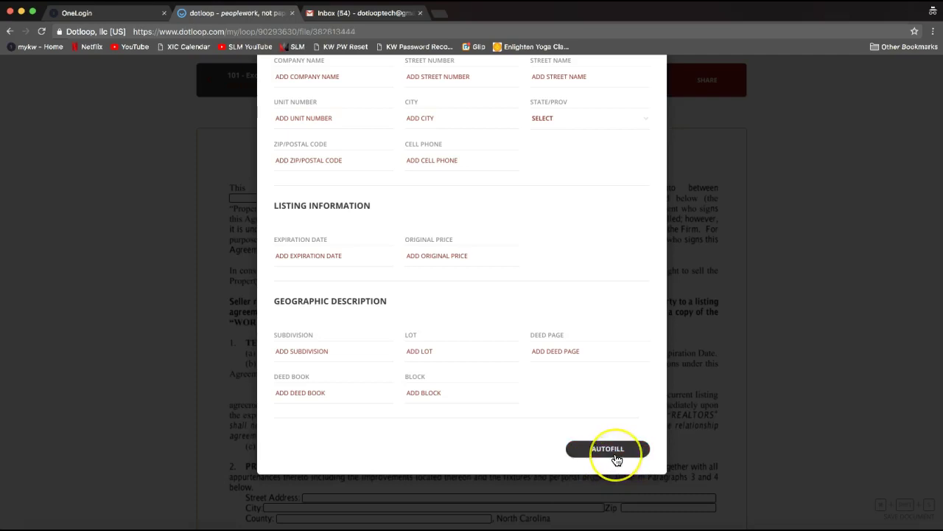
pyautogui.click(615, 457)
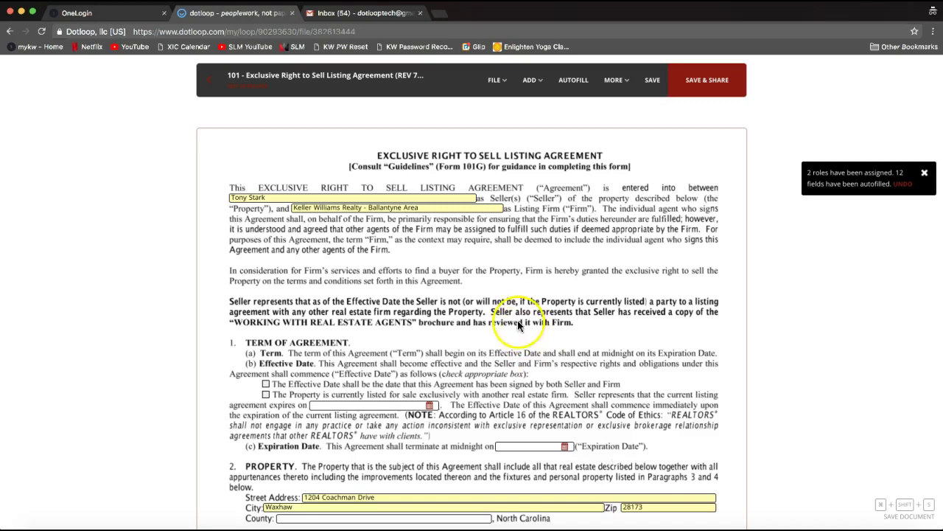
pyautogui.scroll(-2, 413, 232)
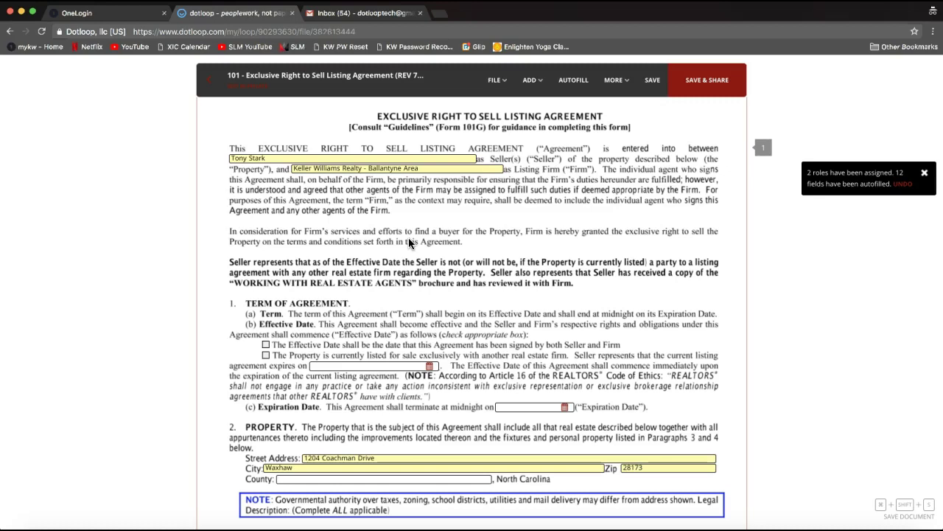
pyautogui.click(763, 204)
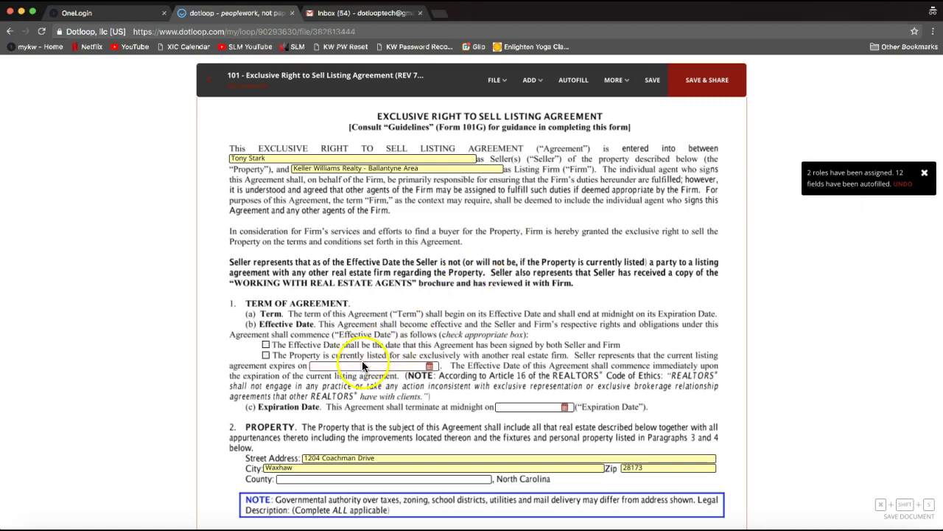
pyautogui.click(286, 157)
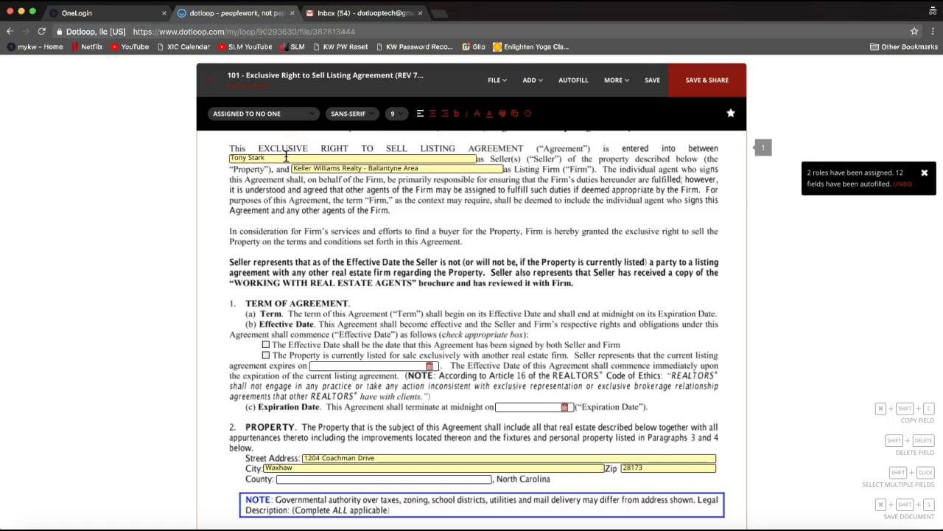
pyautogui.write('and')
pyautogui.press('BackSpace')
pyautogui.press('BackSpace')
pyautogui.press('BackSpace')
pyautogui.press('BackSpace')
# Save the filled-in listing agreement and go back to the loop.
pyautogui.click(644, 96)
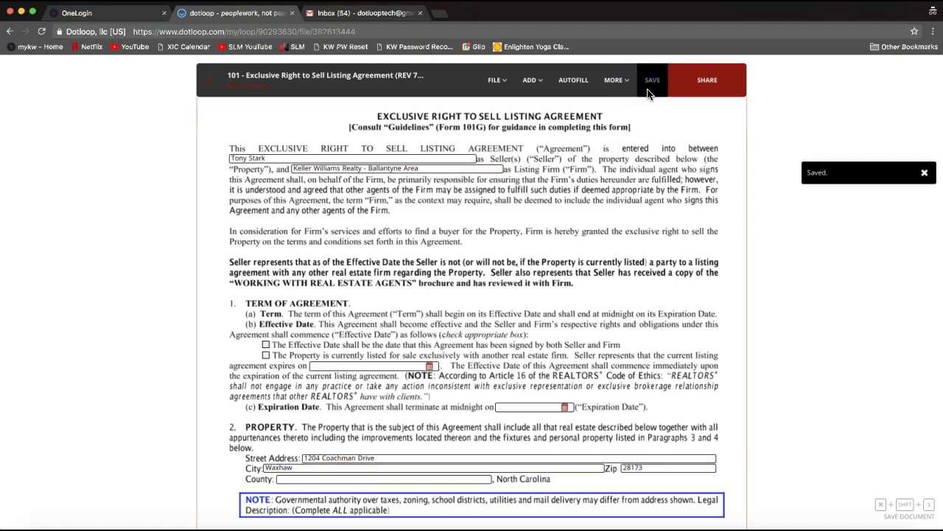
pyautogui.click(649, 85)
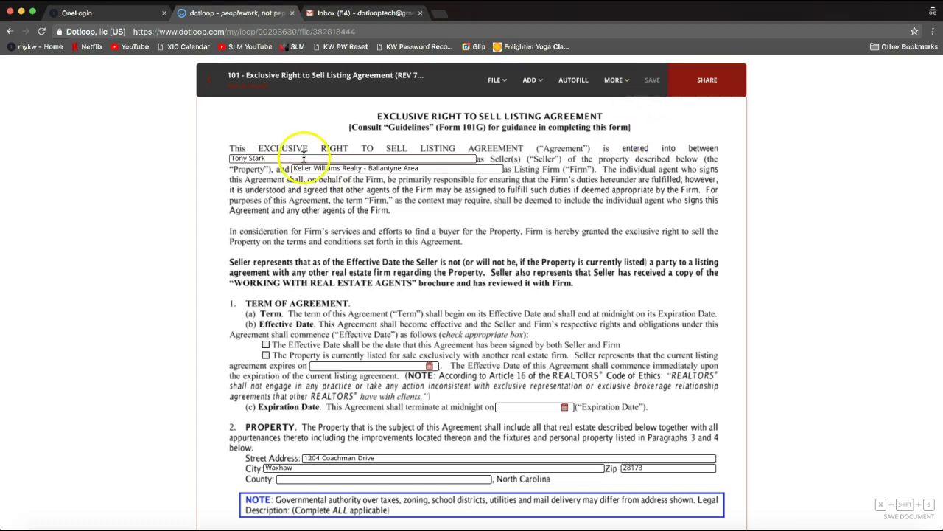
pyautogui.click(212, 89)
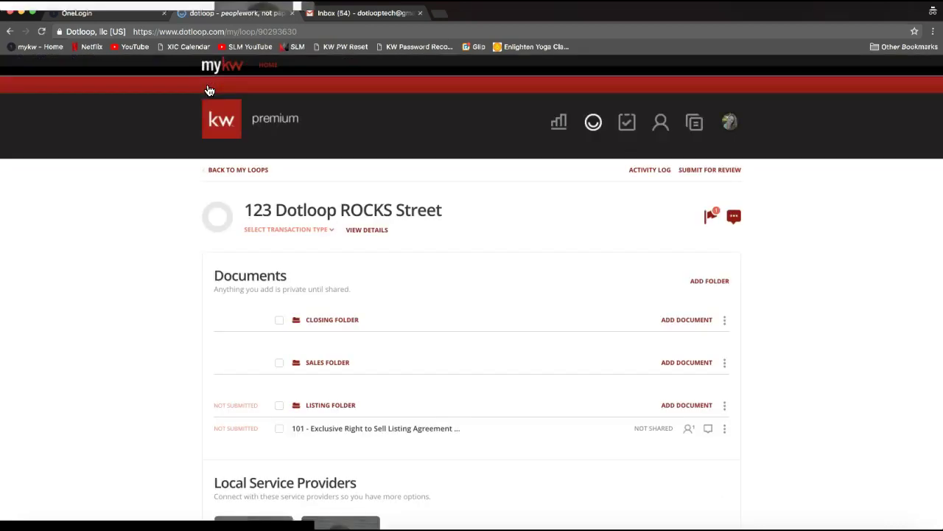
# Open the action menu for the 101 listing agreement in the Listing Folder.
pyautogui.click(166, 227)
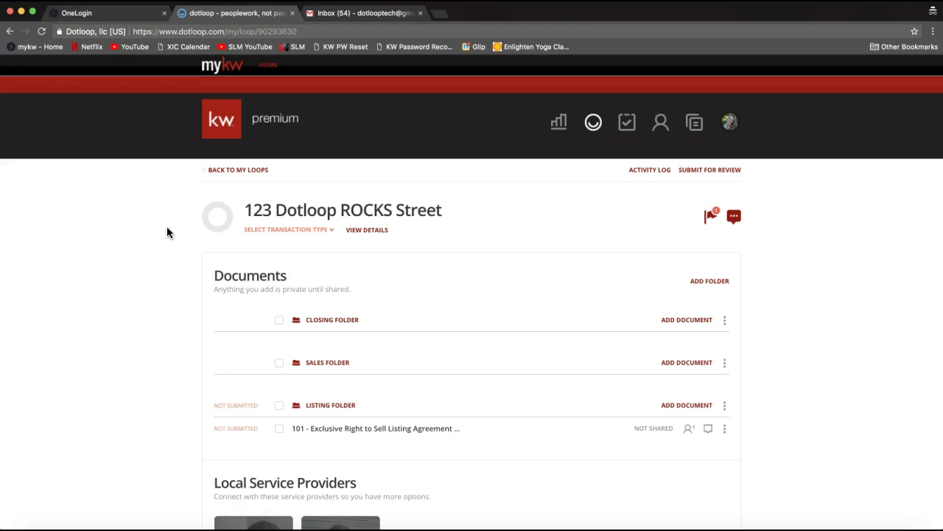
pyautogui.scroll(-2, 489, 383)
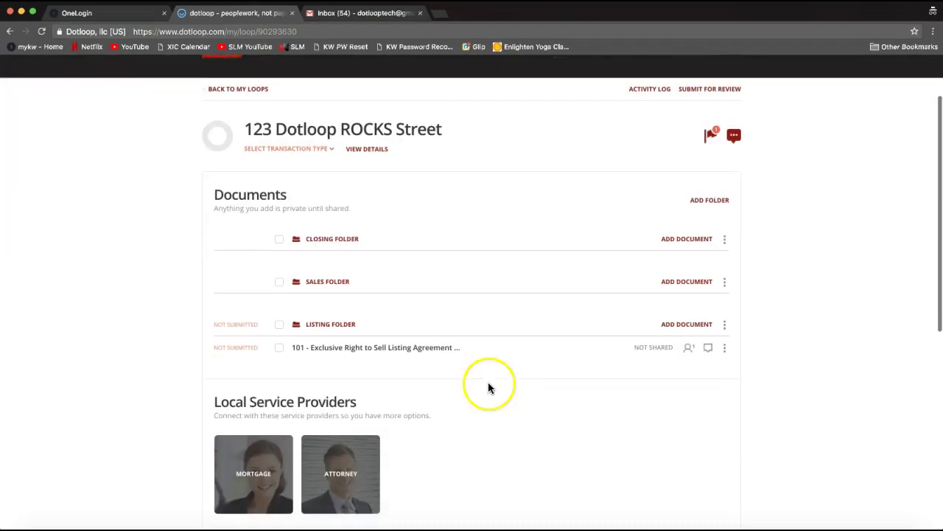
pyautogui.click(725, 350)
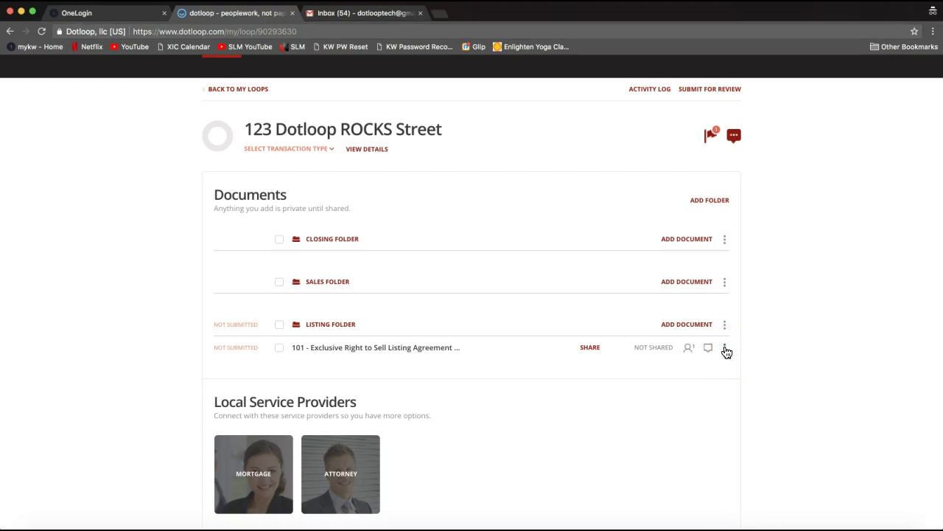
pyautogui.click(725, 350)
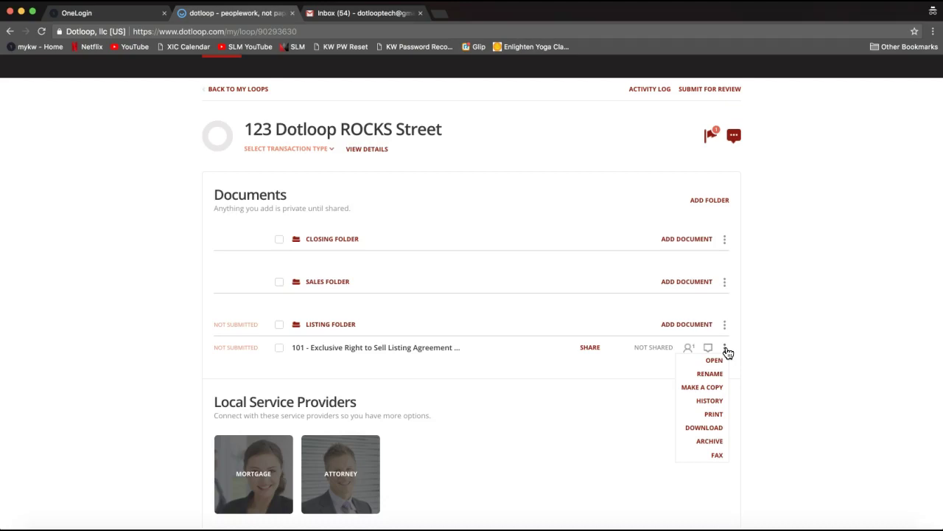
# Bring up the Make a copy dialog for the 101 listing agreement from its three-dot menu.
pyautogui.click(716, 429)
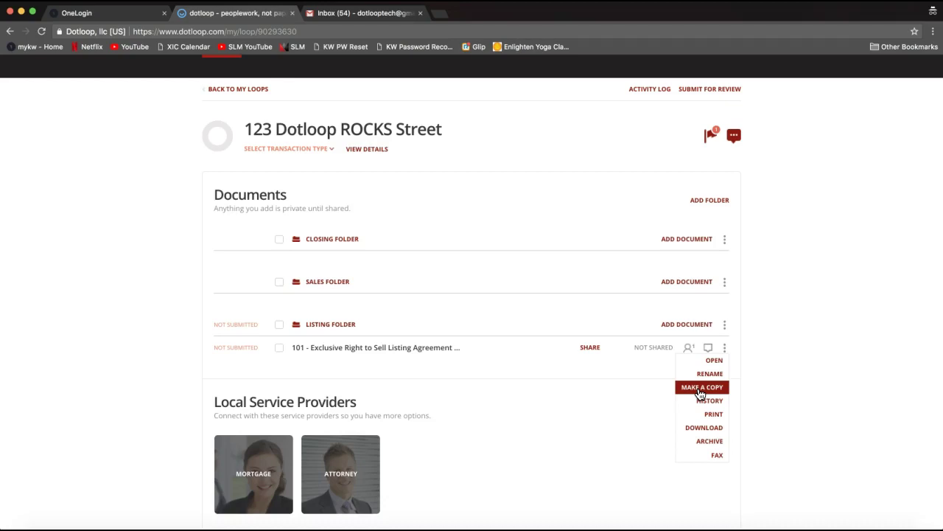
pyautogui.click(699, 391)
pyautogui.click(698, 391)
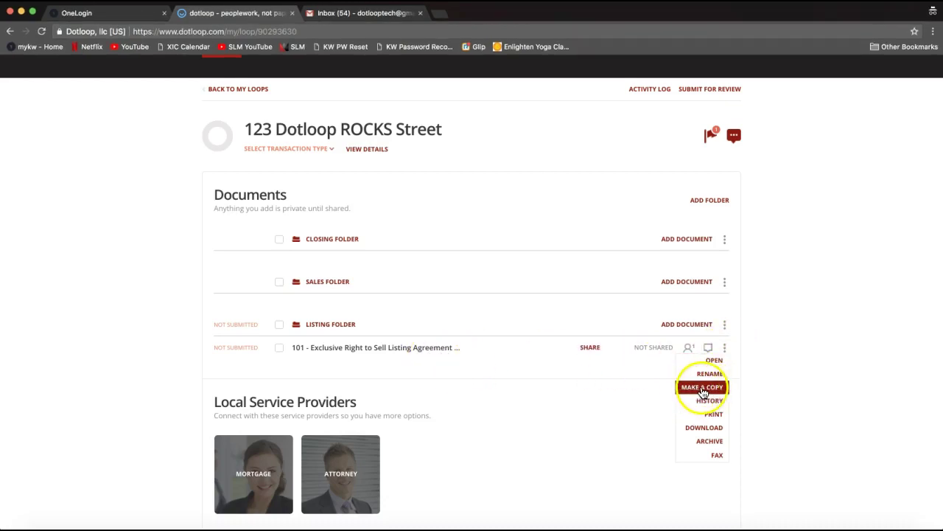
pyautogui.click(705, 389)
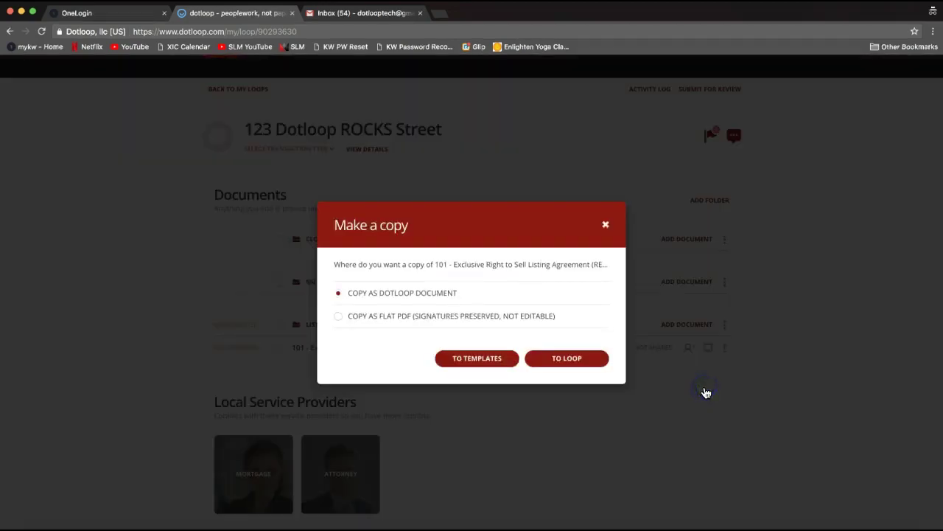
# Choose to copy the listing agreement as a flat PDF, with loops as the destination.
pyautogui.click(704, 389)
pyautogui.click(727, 359)
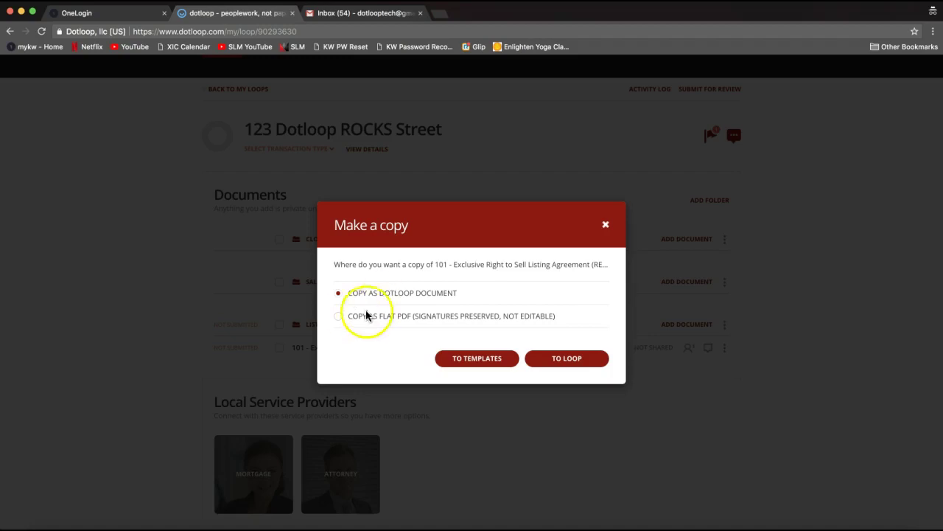
pyautogui.click(338, 317)
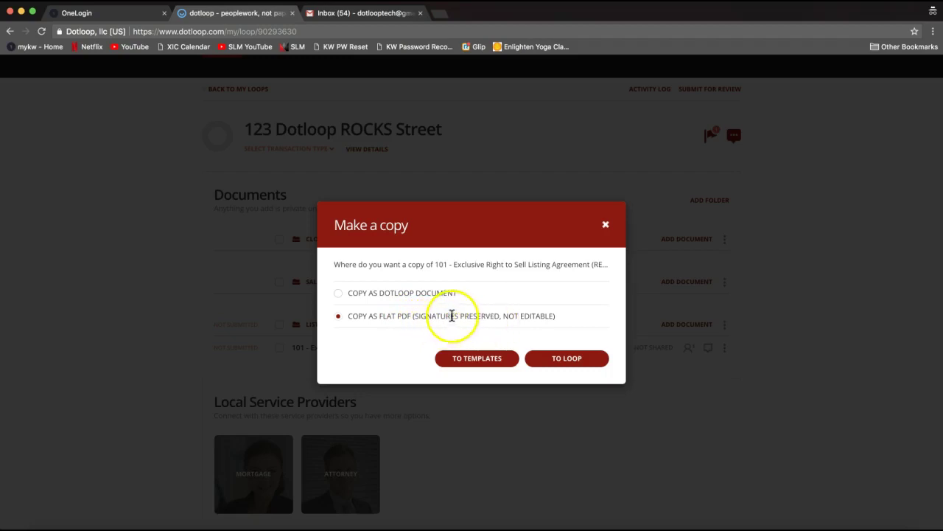
pyautogui.moveTo(500, 317); pyautogui.dragTo(414, 315)
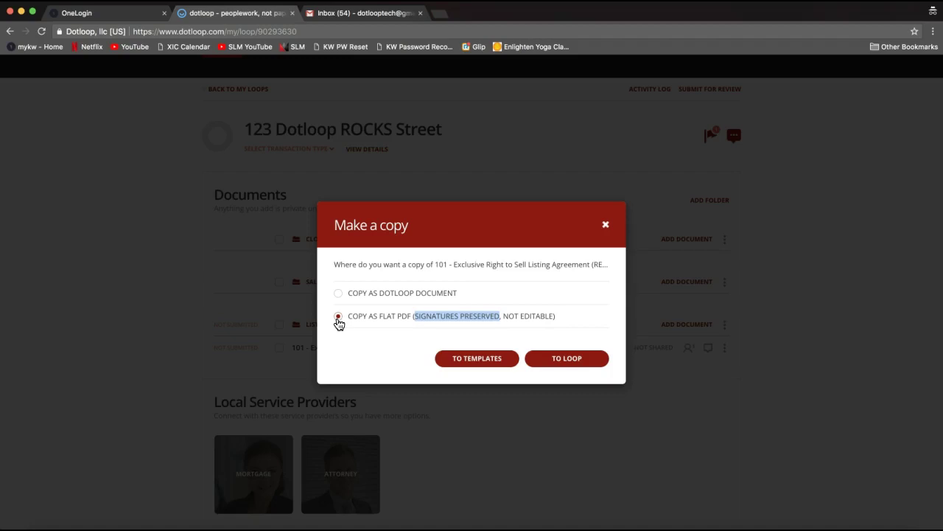
pyautogui.click(363, 317)
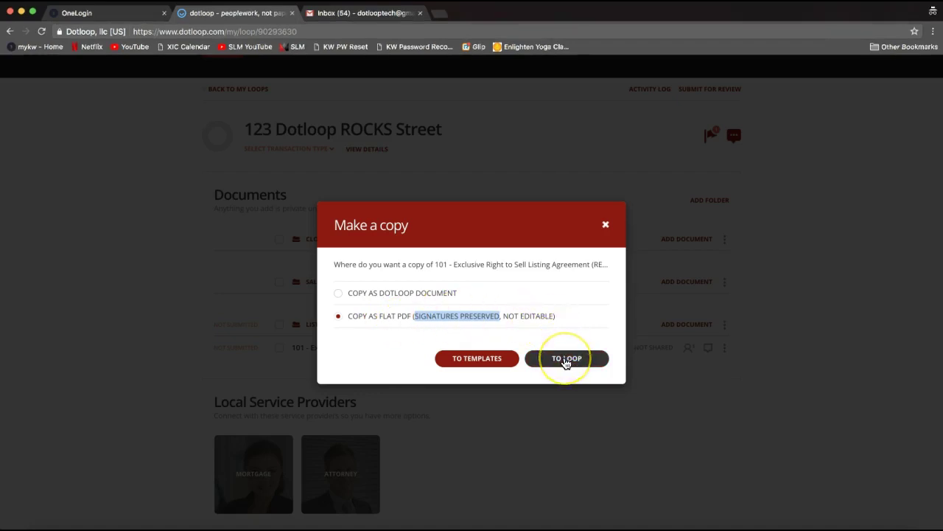
pyautogui.click(560, 361)
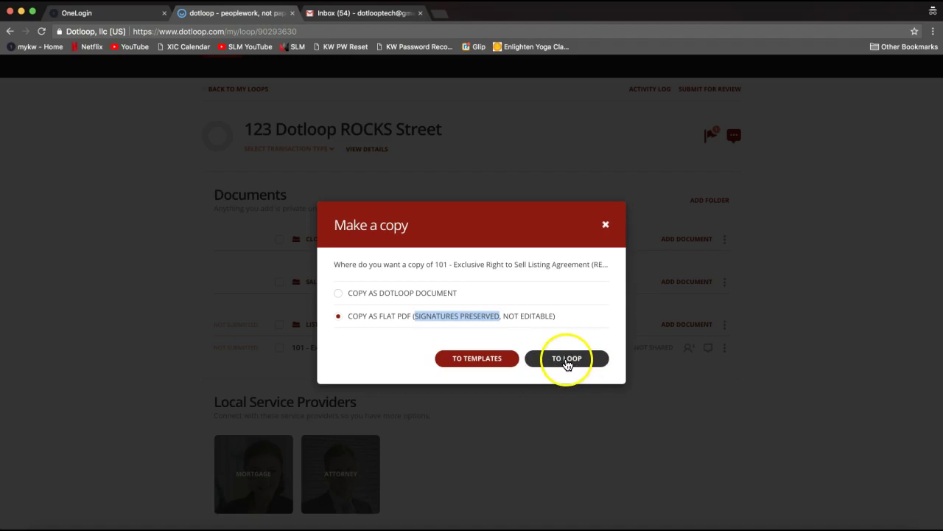
pyautogui.click(566, 362)
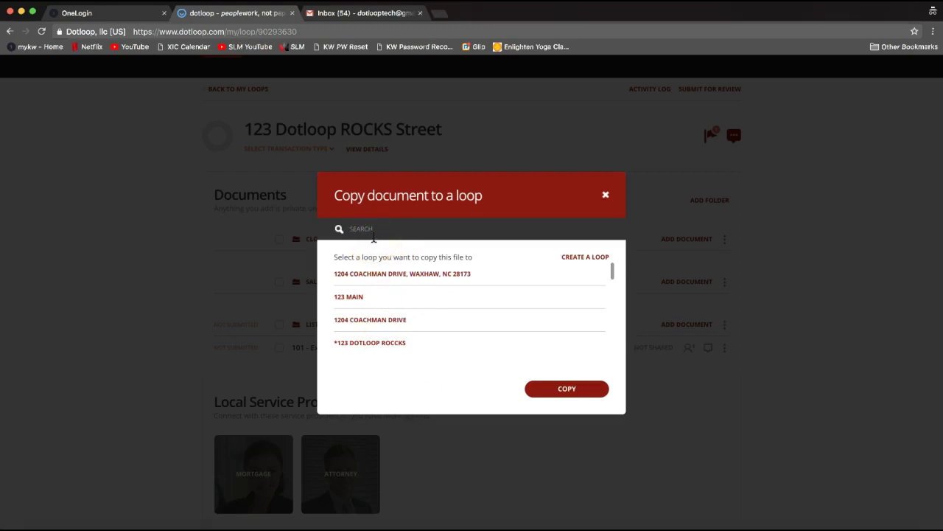
# Search '123 Dotlo' and copy the flat PDF into 123 Dotloop ROCKS Street's Sales Folder.
pyautogui.write('123 Dotlo')
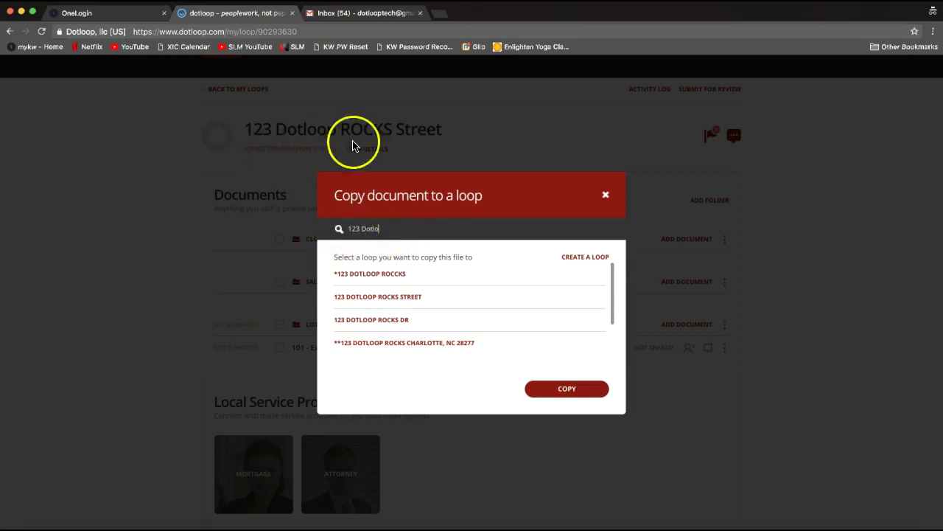
pyautogui.click(378, 295)
pyautogui.scroll(-2, 521, 294)
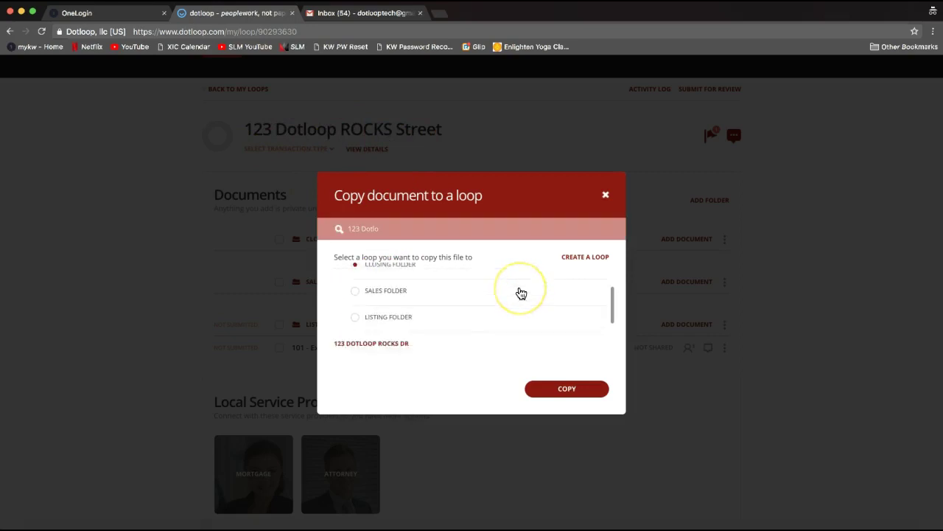
pyautogui.click(370, 281)
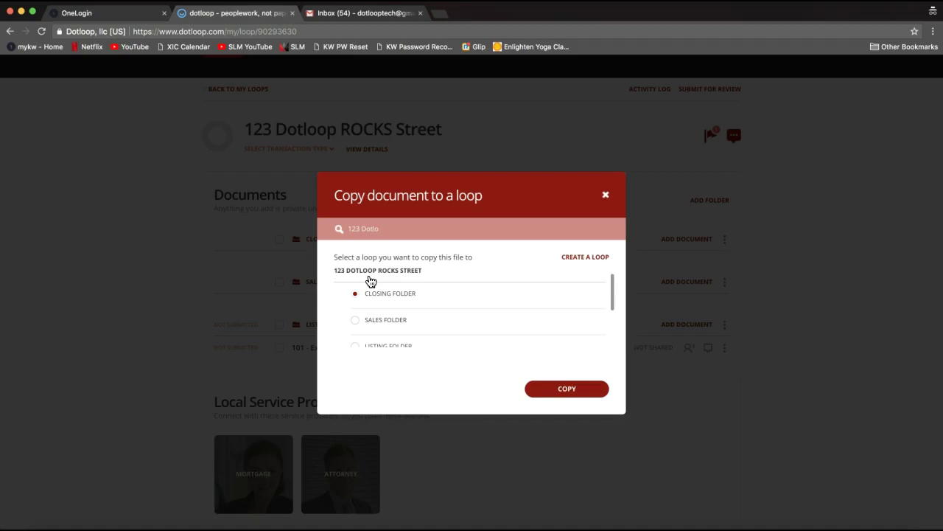
pyautogui.click(371, 281)
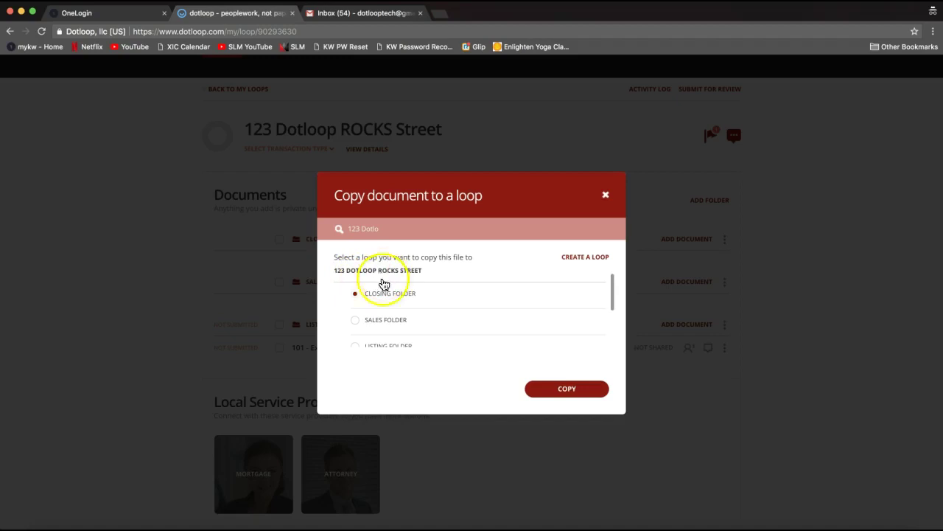
pyautogui.click(355, 323)
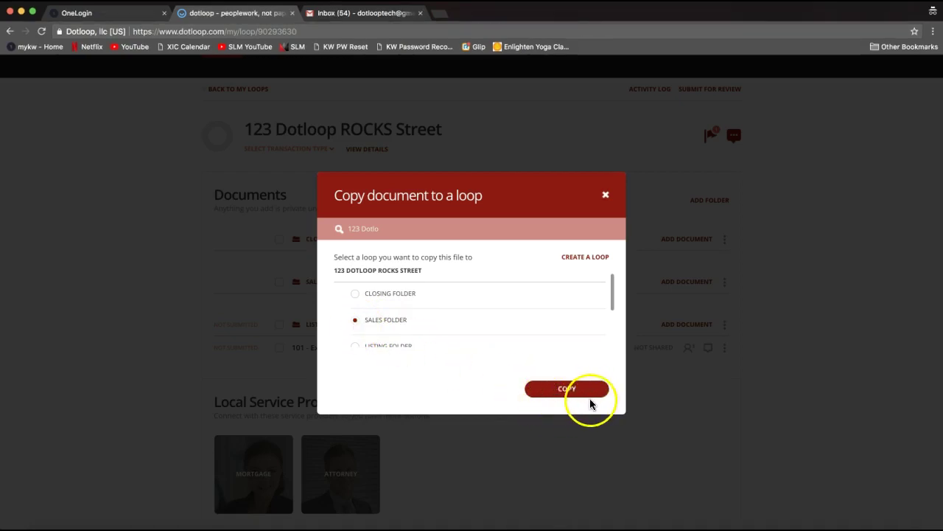
pyautogui.click(574, 393)
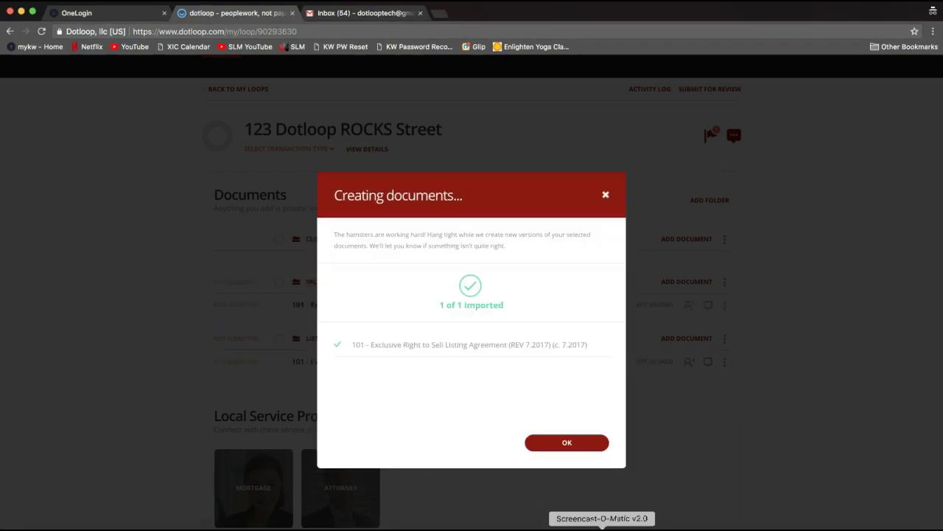
# Dismiss the import confirmation and open the 101 Exclusive Right to Sell Listing Agreement for editing.
pyautogui.click(561, 451)
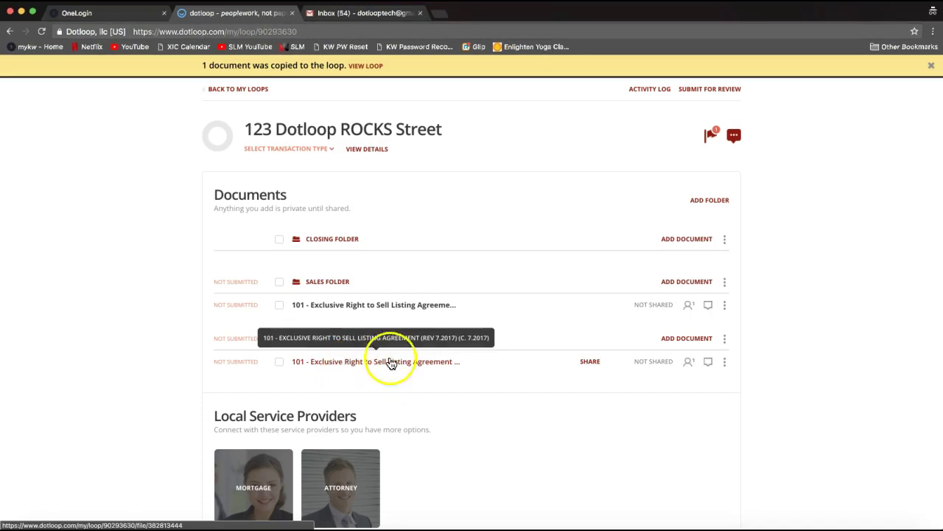
pyautogui.click(423, 313)
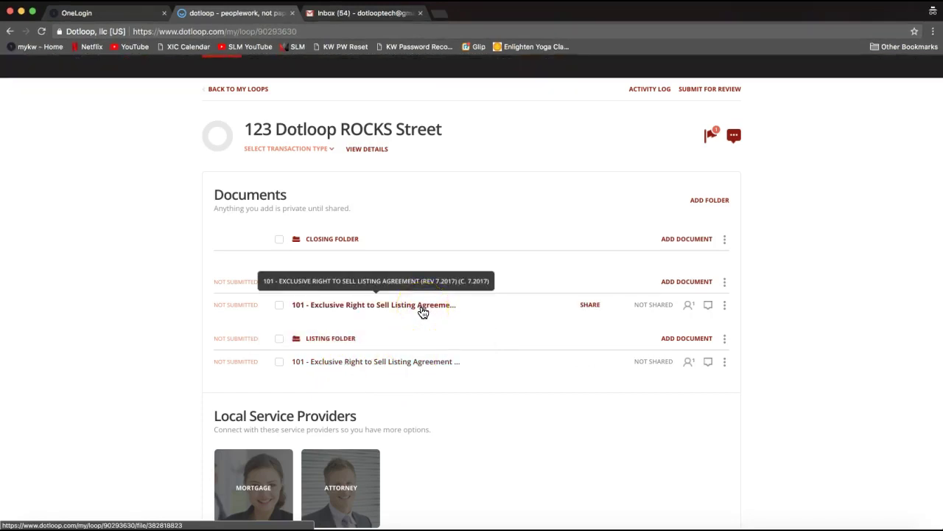
pyautogui.click(419, 316)
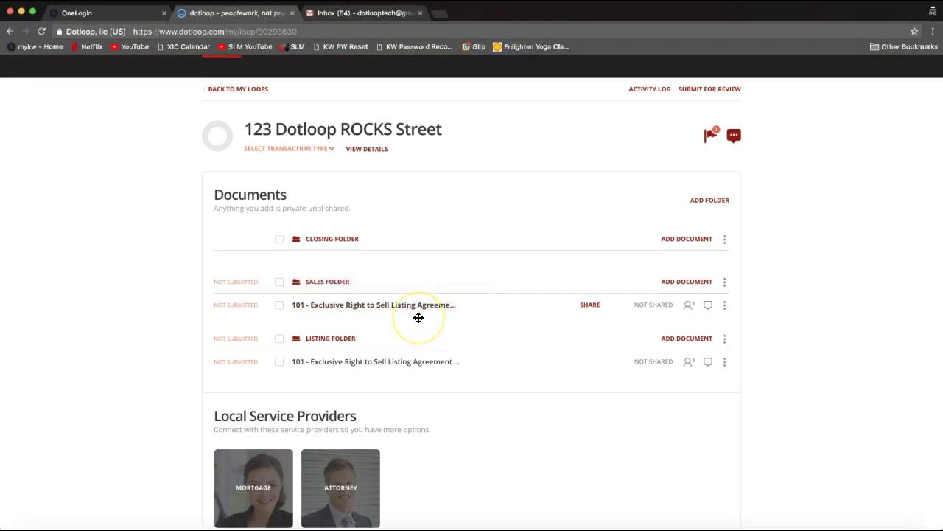
pyautogui.moveTo(417, 317); pyautogui.dragTo(403, 319)
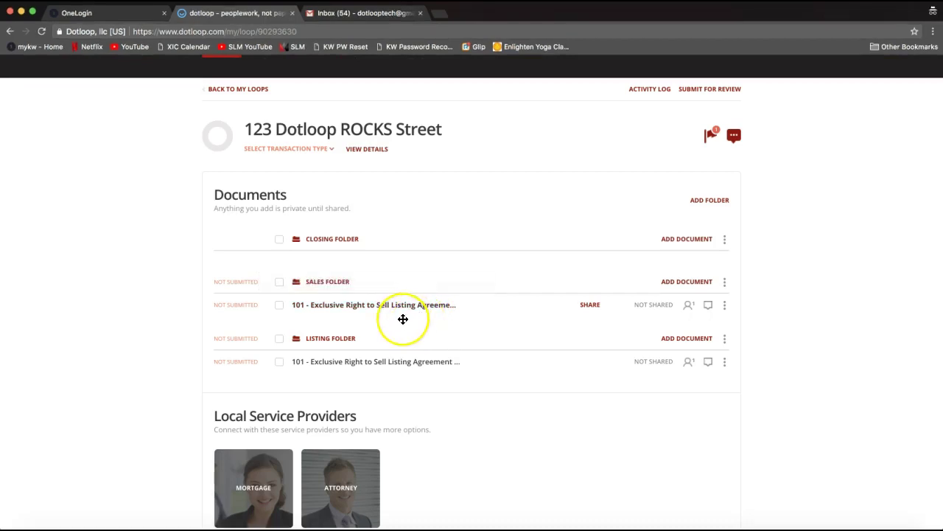
pyautogui.click(381, 314)
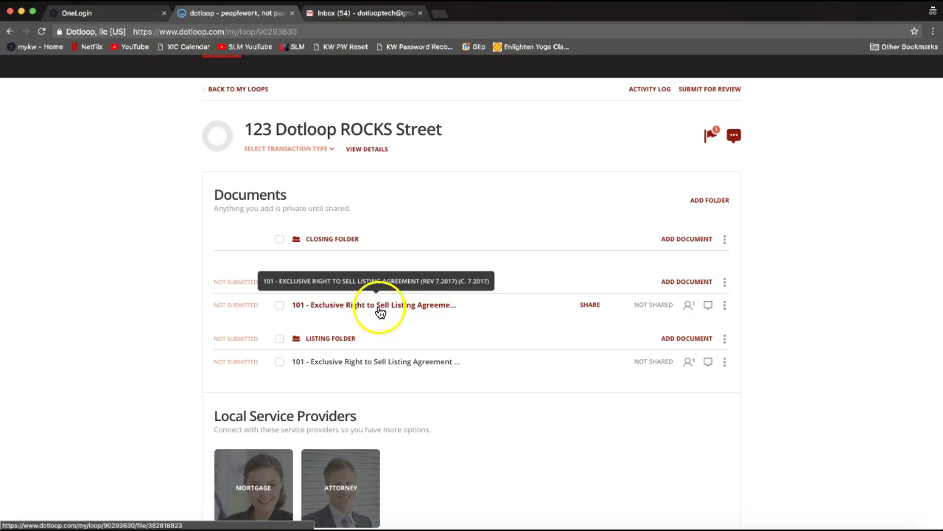
pyautogui.click(349, 314)
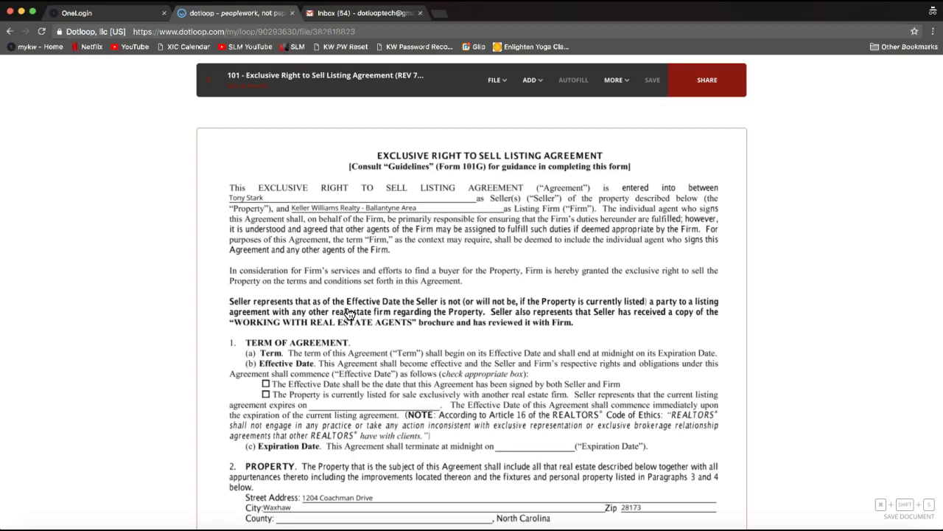
# Select the seller name field and scroll through the agreement's first page.
pyautogui.click(306, 160)
pyautogui.click(268, 199)
pyautogui.click(268, 200)
pyautogui.scroll(-3, 319, 194)
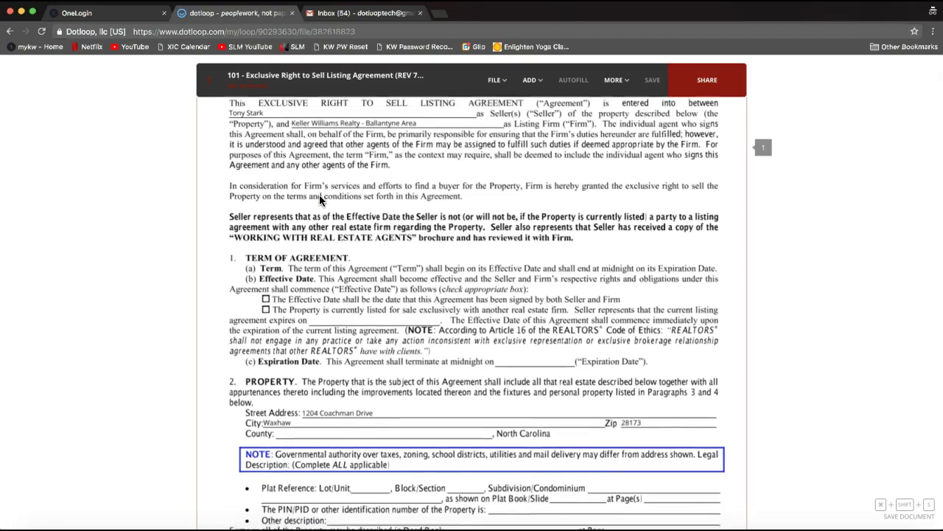
pyautogui.scroll(-2, 319, 195)
pyautogui.scroll(4, 319, 194)
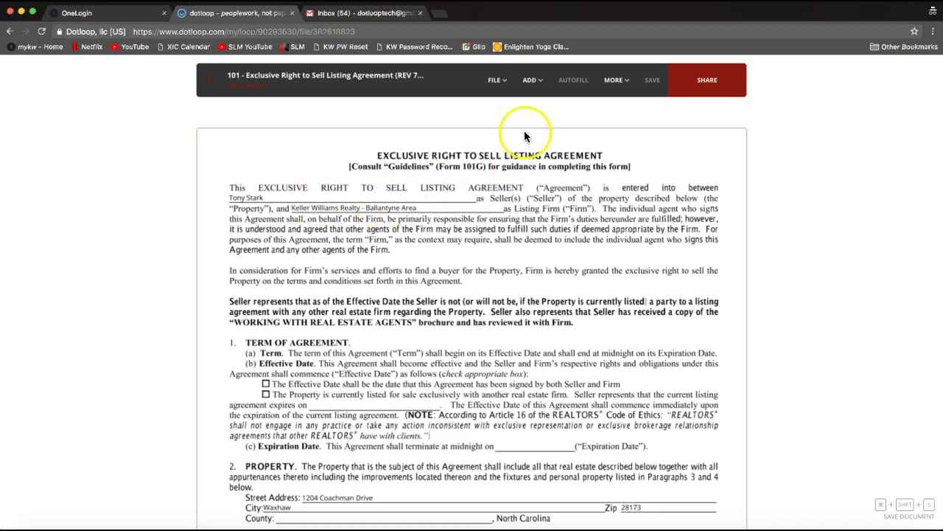
pyautogui.click(533, 88)
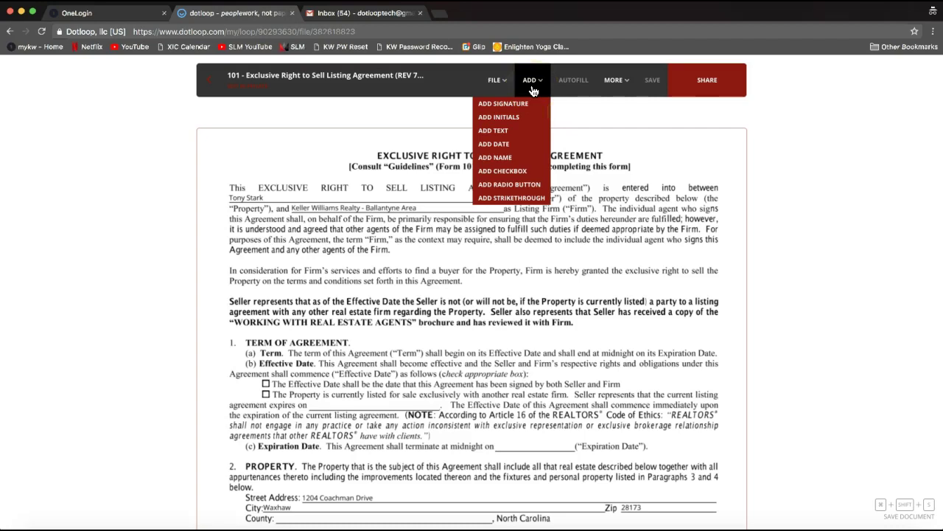
# Add a strikethrough line across the original seller's name and select it.
pyautogui.click(532, 88)
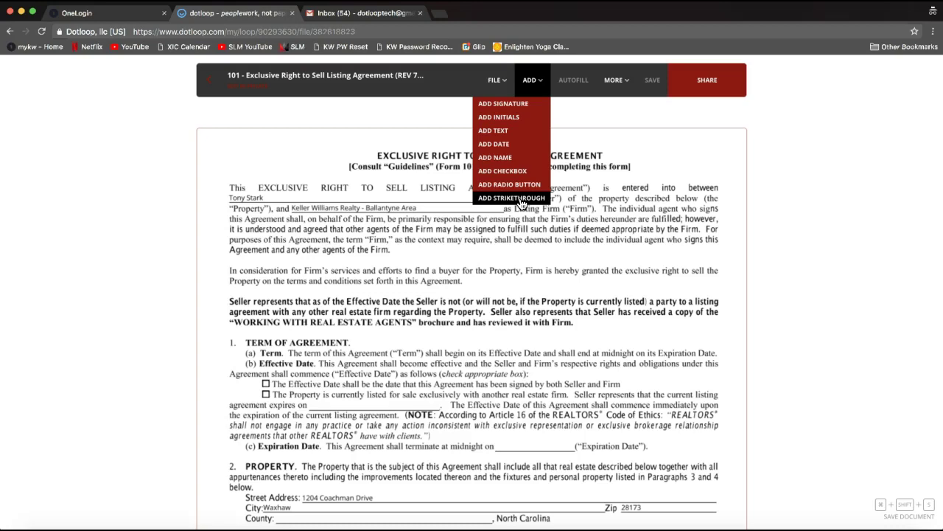
pyautogui.click(521, 199)
pyautogui.click(434, 234)
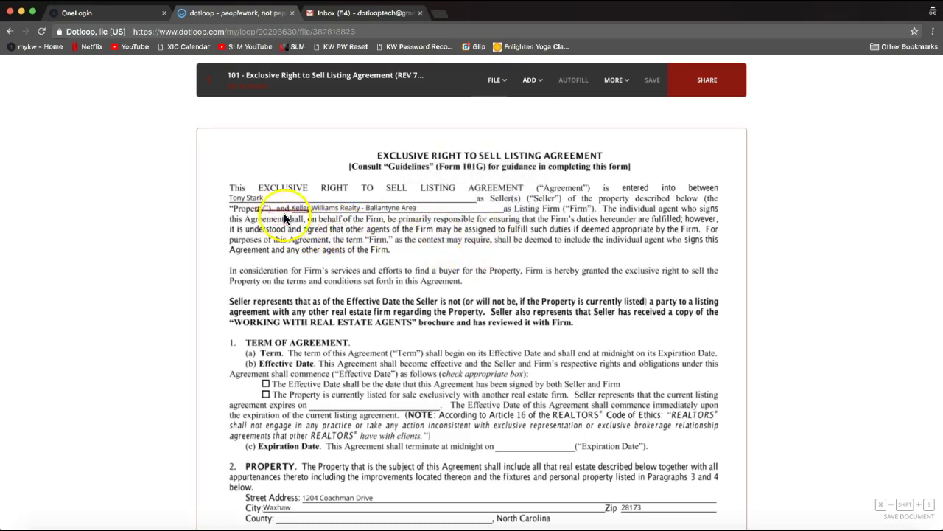
pyautogui.click(251, 205)
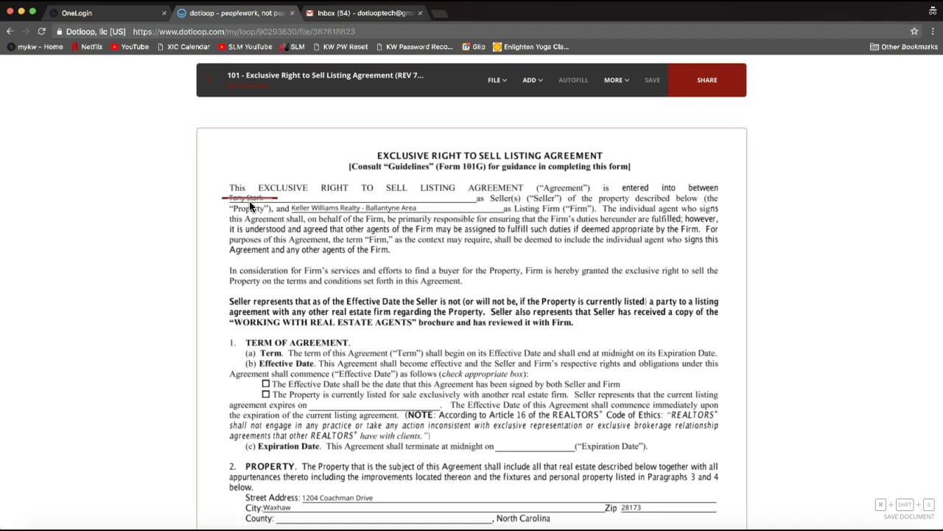
pyautogui.click(249, 201)
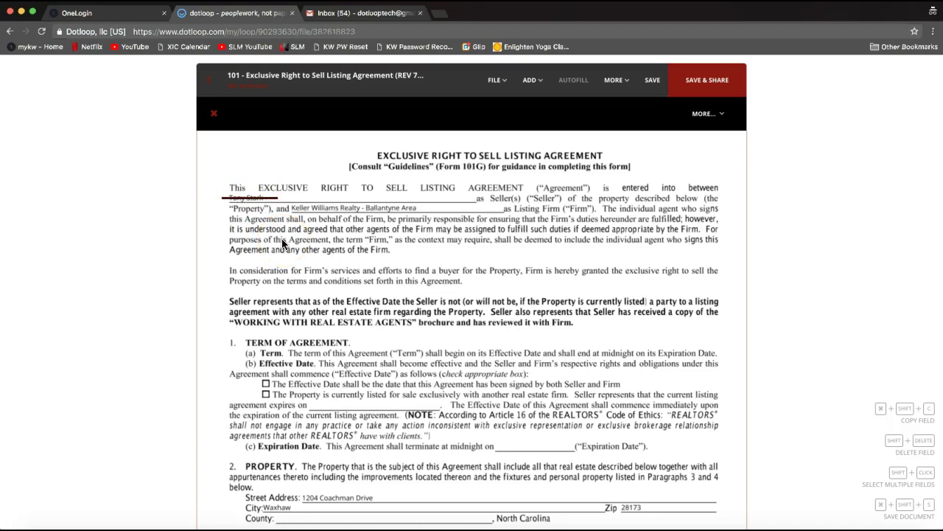
pyautogui.click(534, 87)
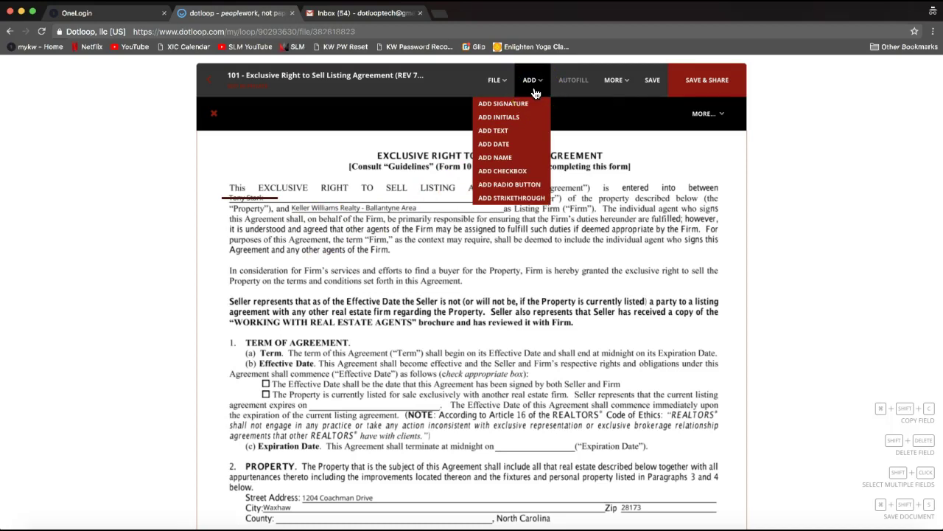
# Add a text field beside the struck-out name, widen it, and type the replacement seller's name.
pyautogui.moveTo(535, 92); pyautogui.dragTo(496, 138)
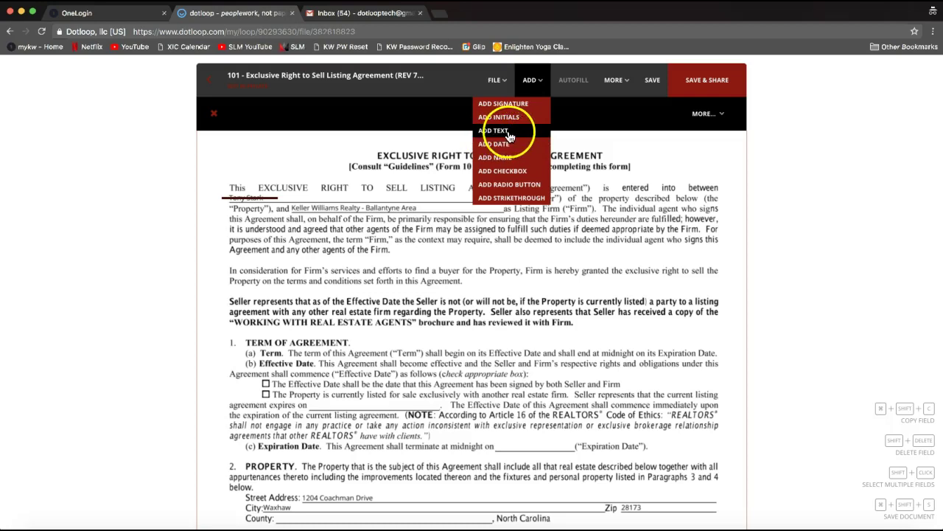
pyautogui.click(510, 138)
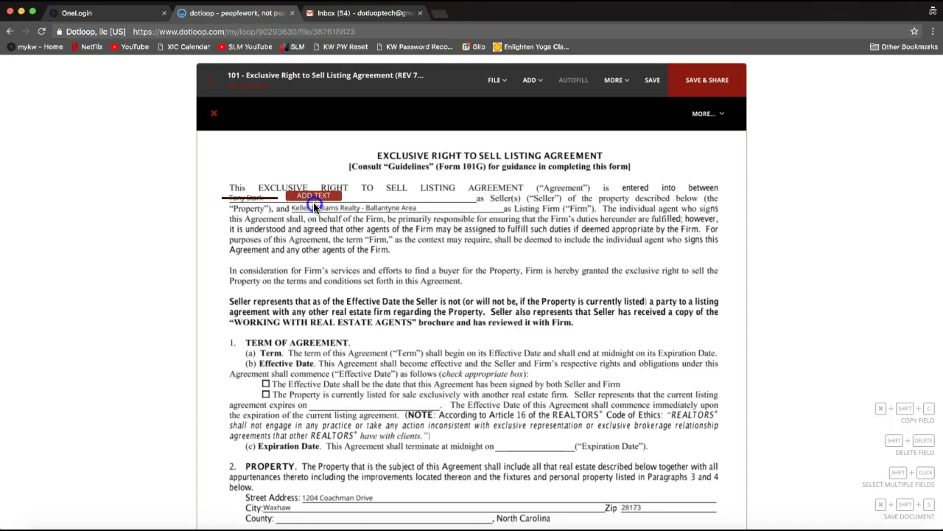
pyautogui.click(313, 202)
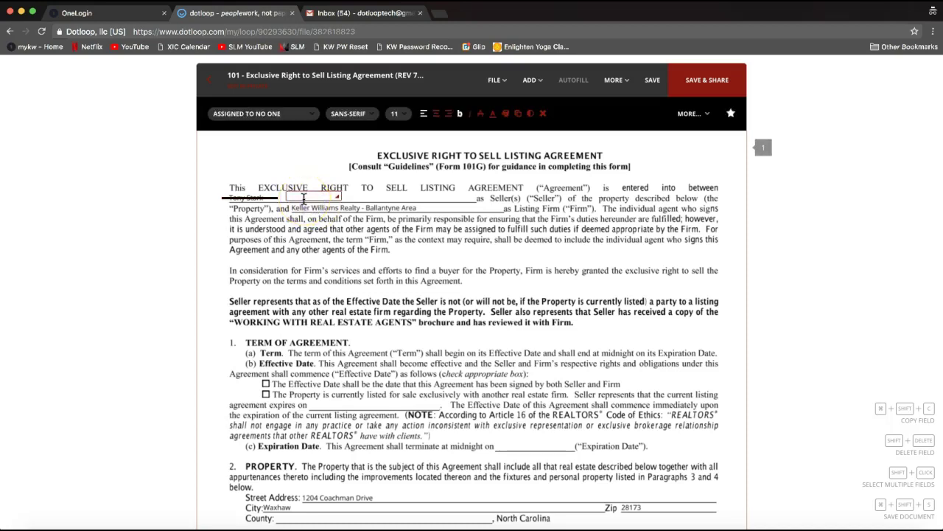
pyautogui.click(314, 207)
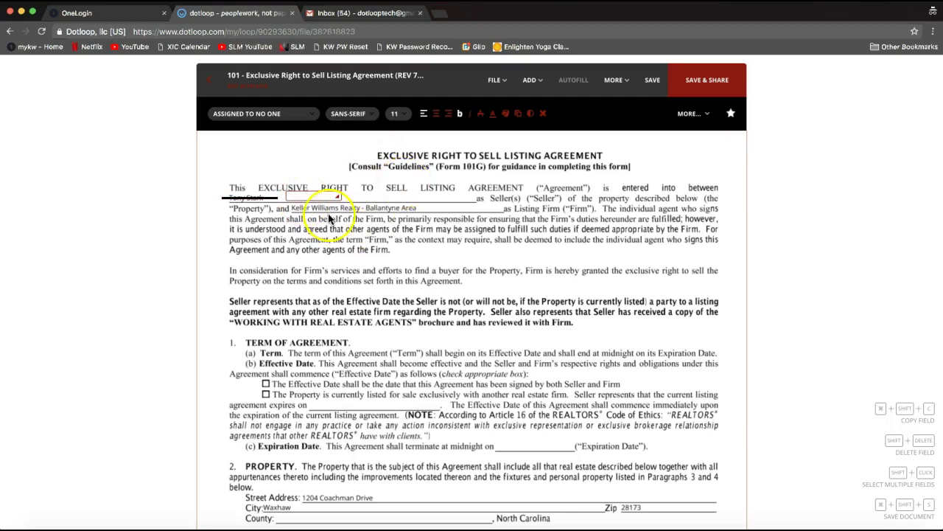
pyautogui.click(300, 195)
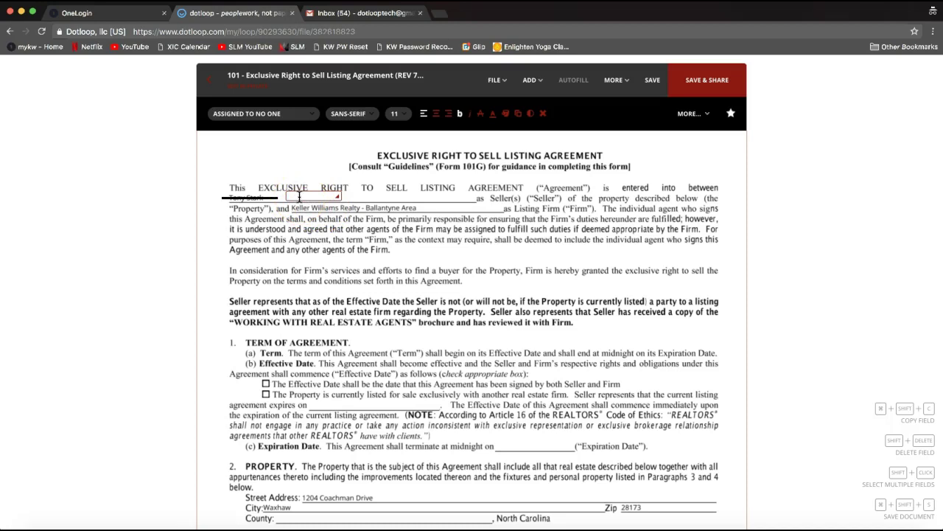
pyautogui.moveTo(299, 197)
pyautogui.mouseDown()
pyautogui.moveTo(273, 194)
pyautogui.moveTo(326, 196)
pyautogui.mouseUp()
pyautogui.moveTo(336, 198); pyautogui.dragTo(439, 201)
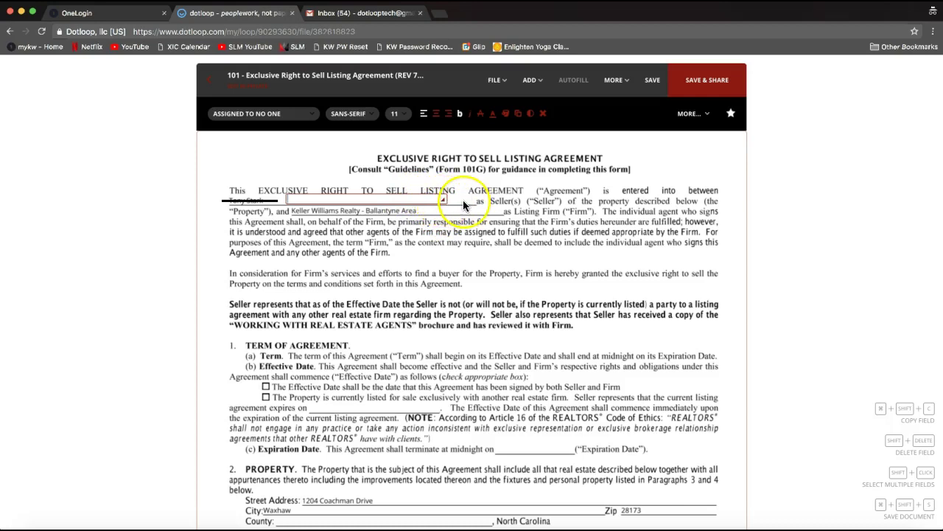
pyautogui.write('Anthony Starks')
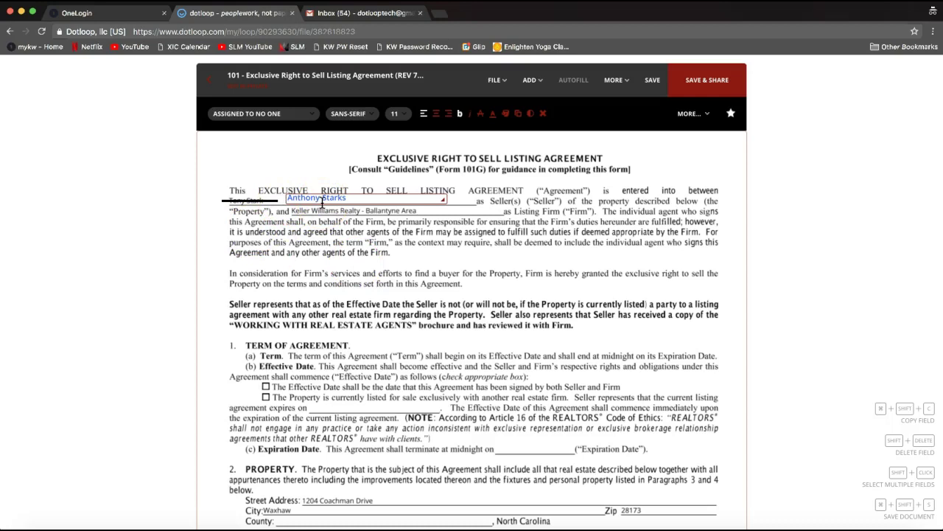
pyautogui.click(531, 81)
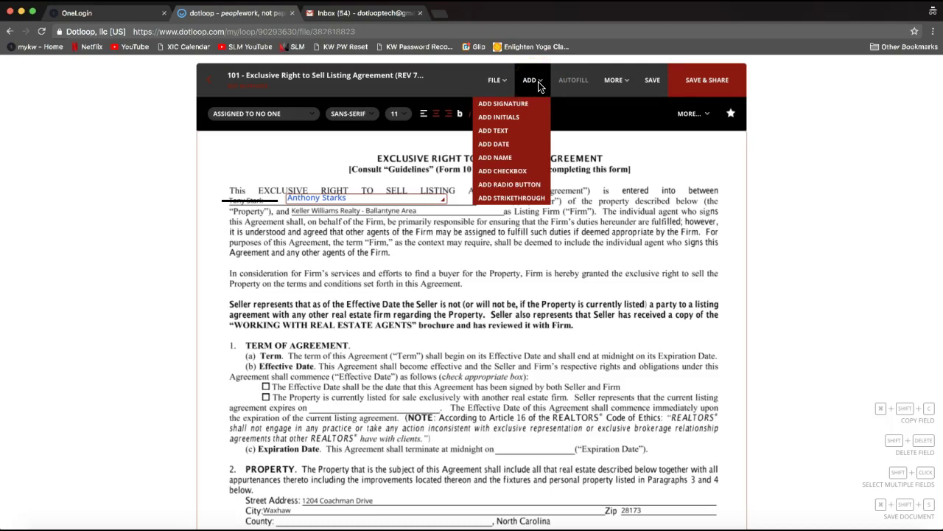
pyautogui.click(527, 118)
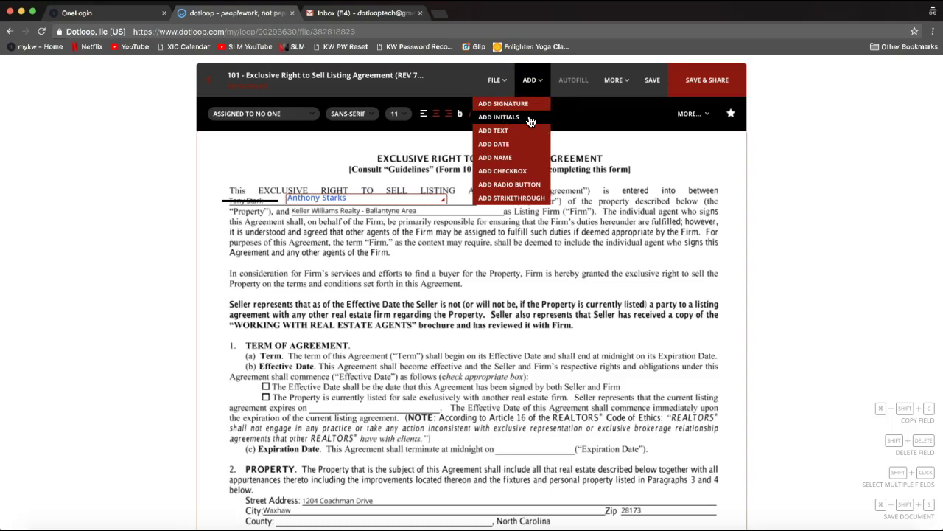
# Place an initials field in the top-left margin above the seller line and assign it to the seller.
pyautogui.moveTo(529, 120); pyautogui.dragTo(222, 185)
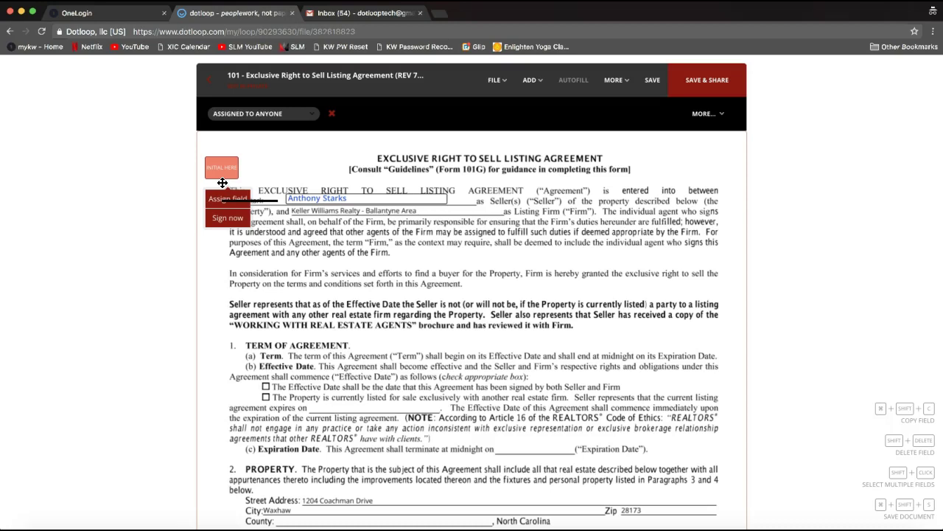
pyautogui.click(218, 203)
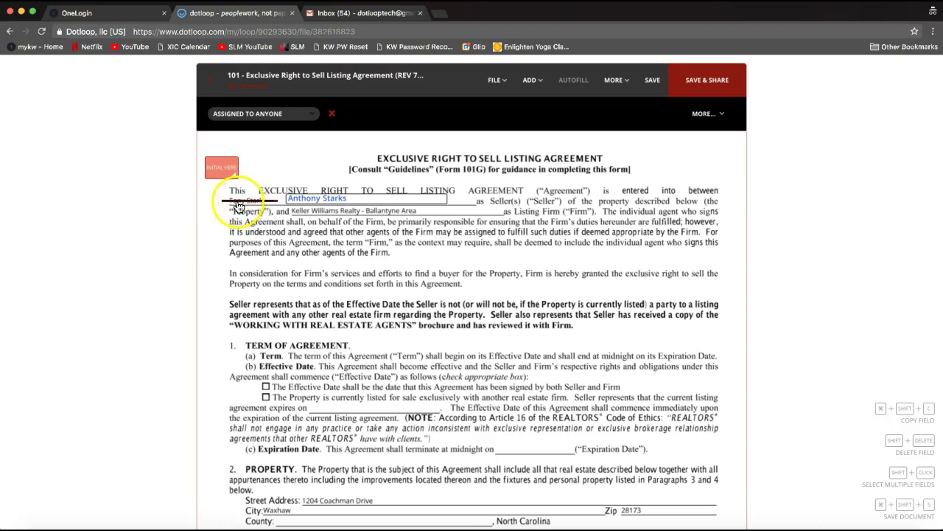
pyautogui.click(220, 171)
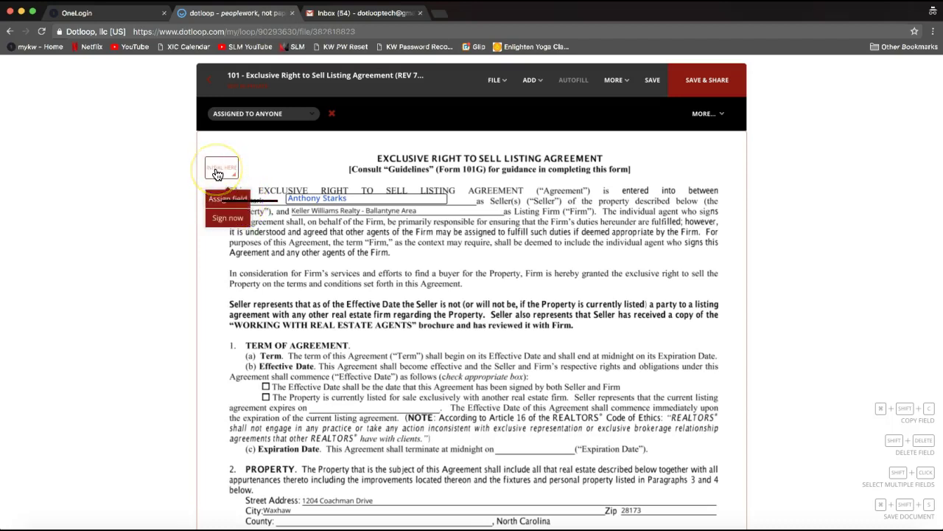
pyautogui.click(219, 171)
pyautogui.click(217, 203)
pyautogui.click(220, 170)
pyautogui.click(220, 199)
pyautogui.click(218, 200)
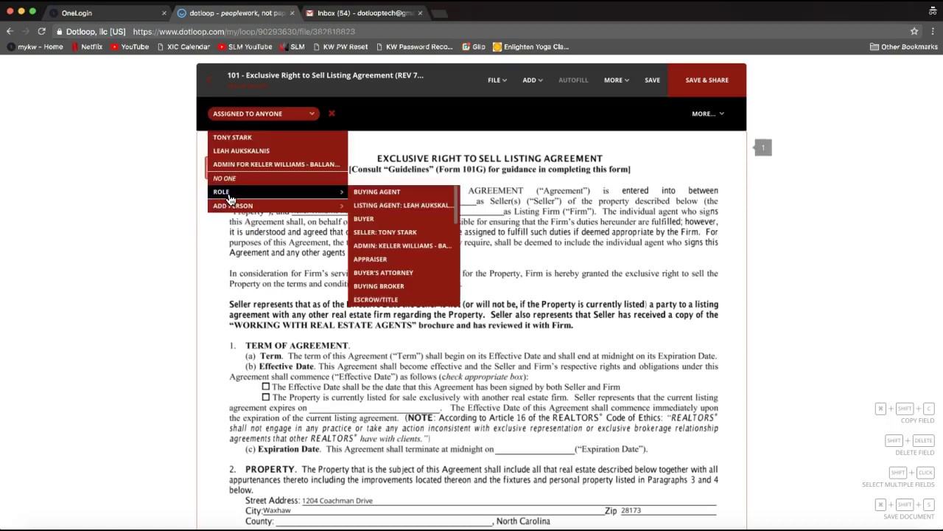
pyautogui.click(239, 167)
pyautogui.click(238, 141)
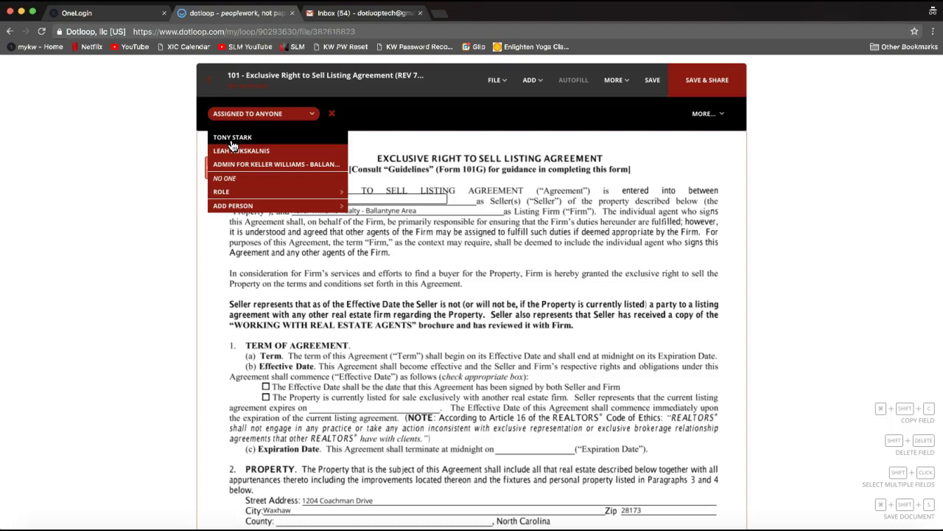
pyautogui.click(232, 142)
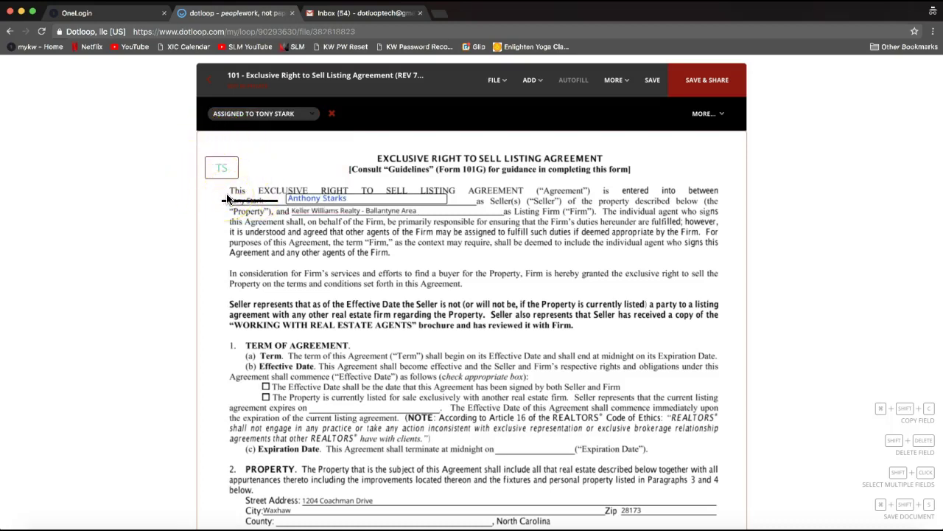
pyautogui.click(221, 177)
# Select the seller's TS initials marker and bring up the ADD field-type list.
pyautogui.click(222, 173)
pyautogui.click(223, 171)
pyautogui.click(237, 168)
pyautogui.click(220, 168)
pyautogui.click(532, 83)
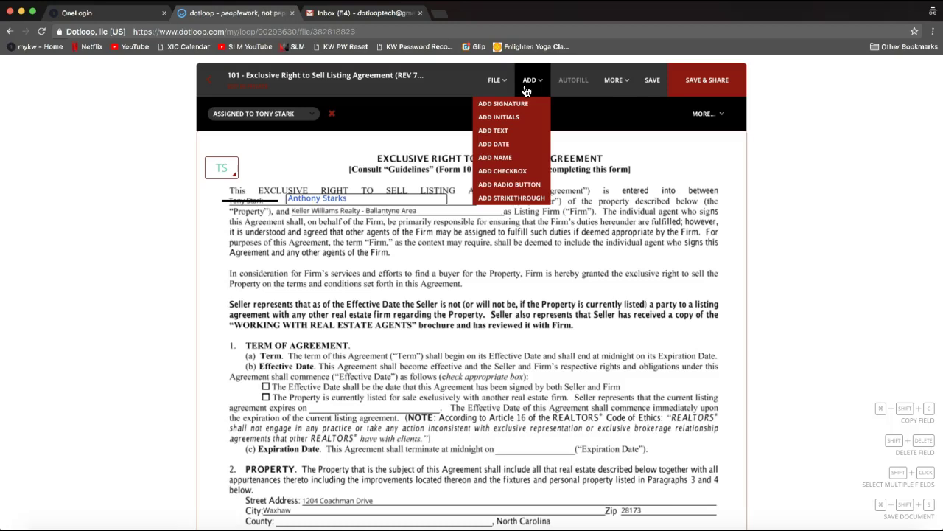
# Add an initials field to the Seller initials box at the bottom of page 1, assigned to the seller.
pyautogui.scroll(-6, 495, 248)
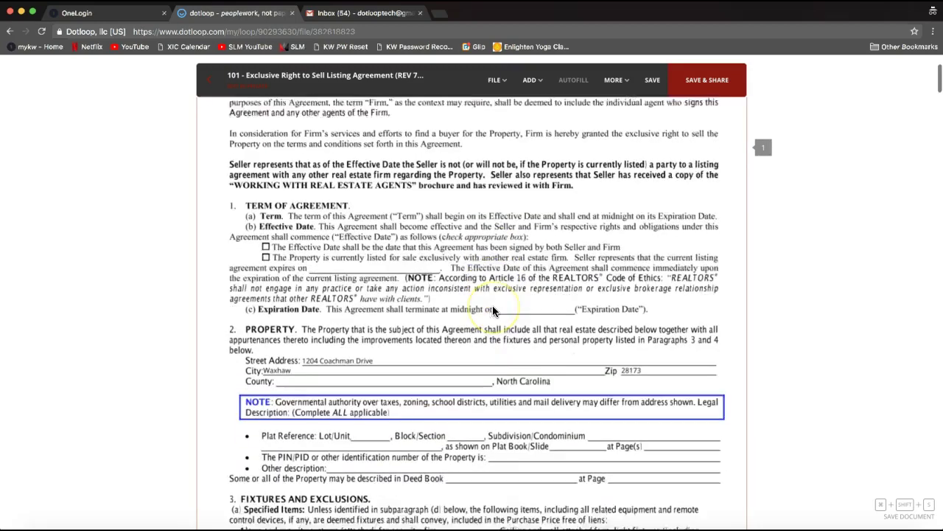
pyautogui.scroll(-5, 492, 306)
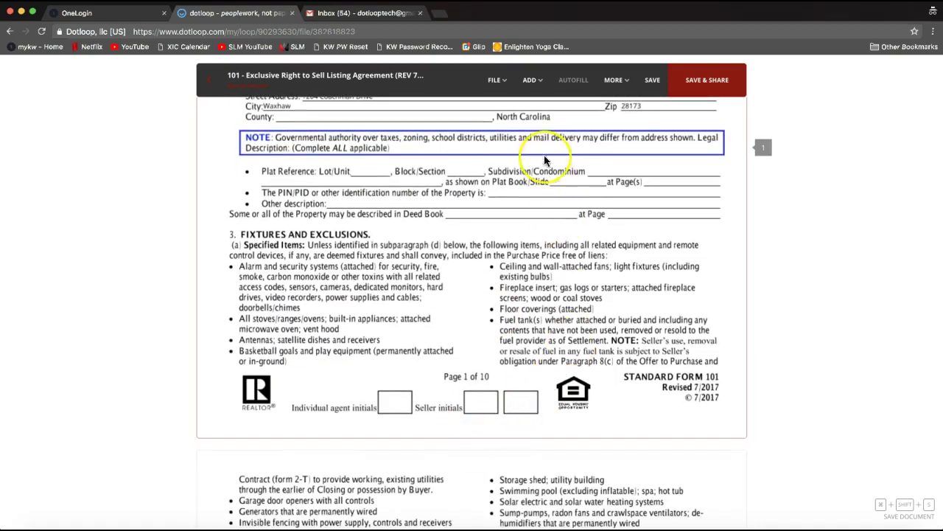
pyautogui.moveTo(529, 81)
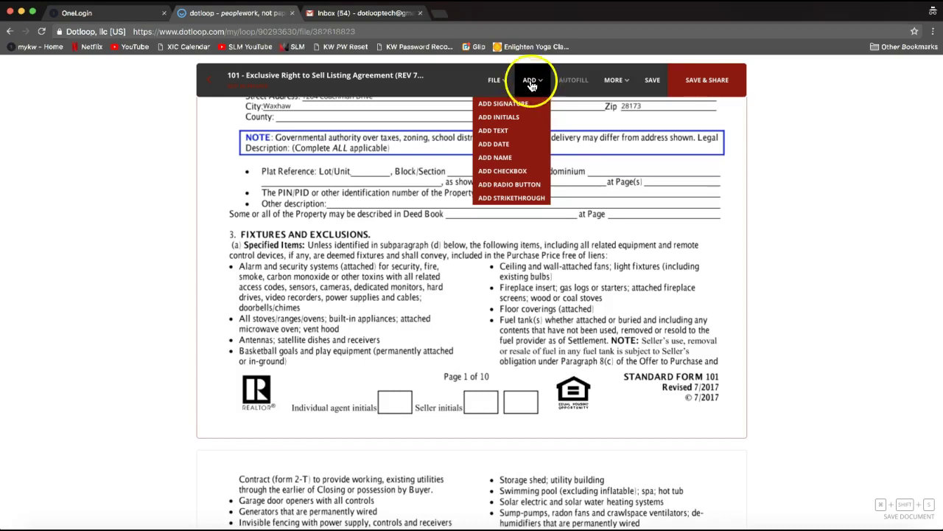
pyautogui.click(504, 118)
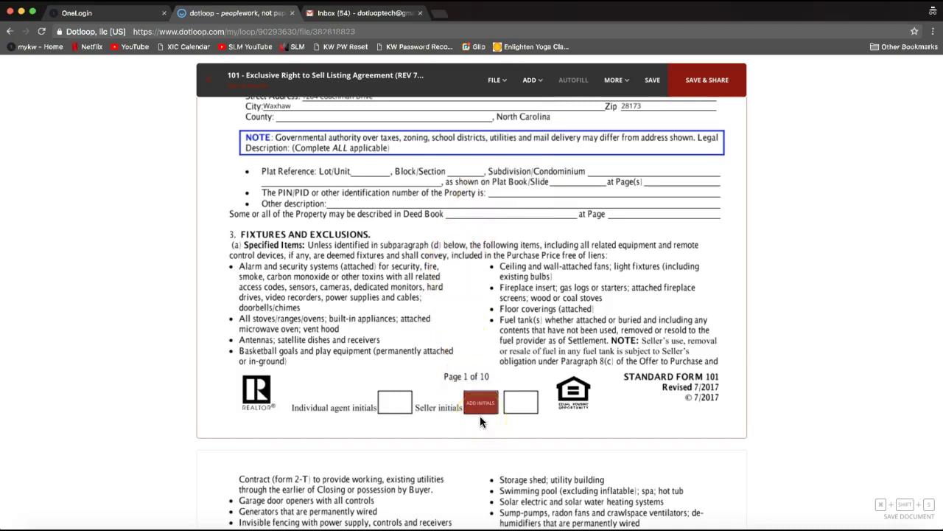
pyautogui.click(481, 416)
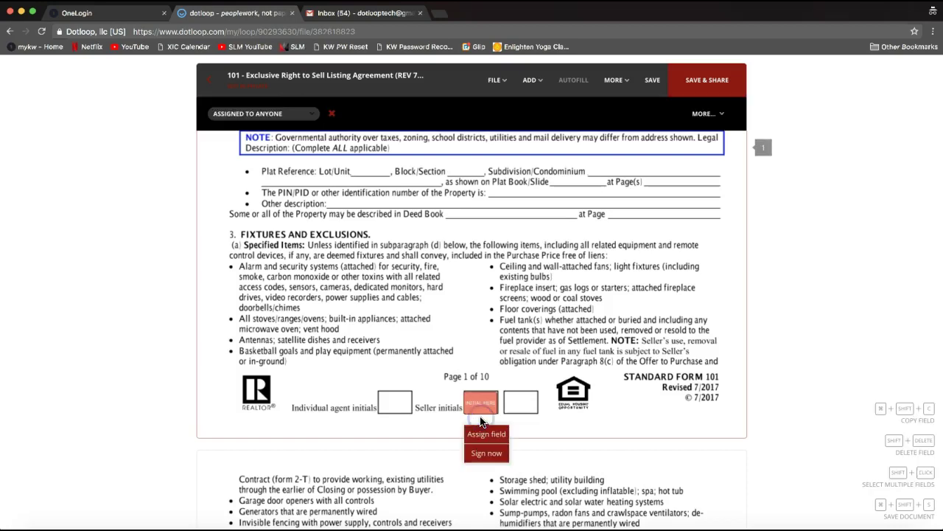
pyautogui.click(485, 433)
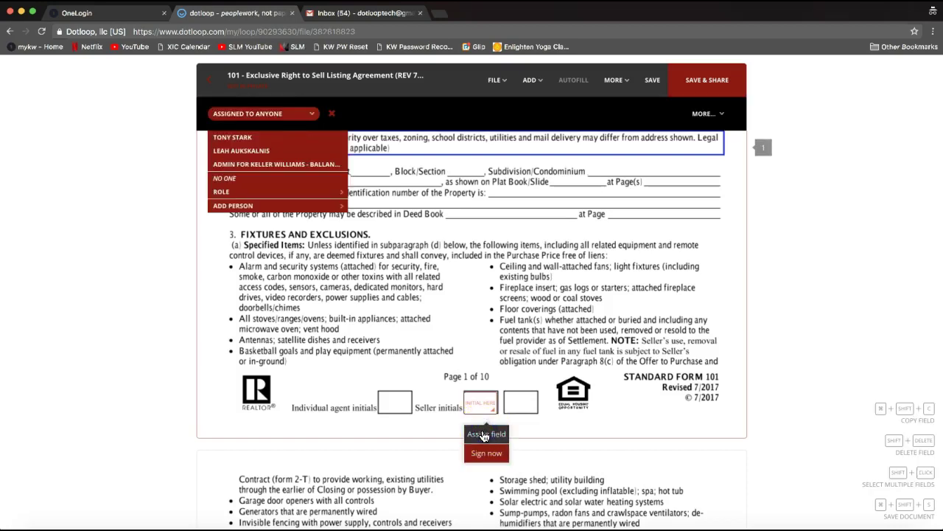
pyautogui.click(307, 184)
pyautogui.click(283, 138)
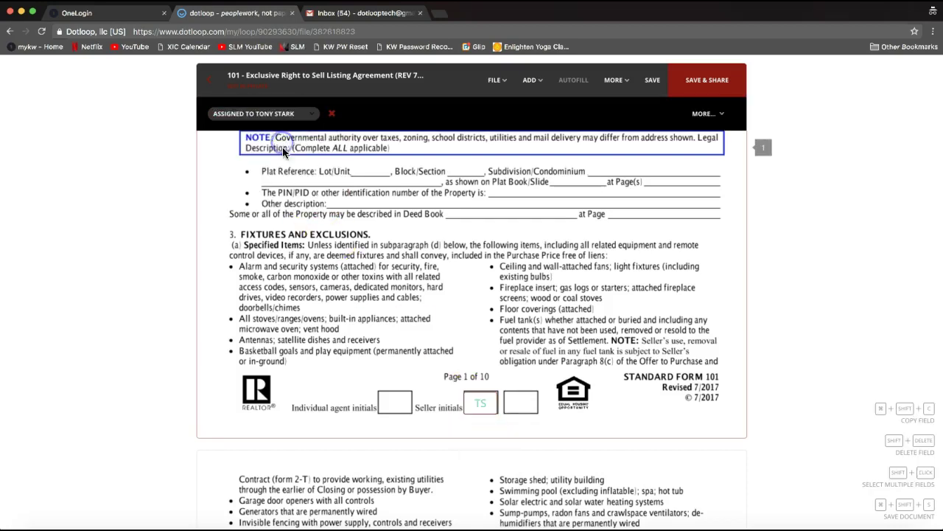
pyautogui.click(481, 417)
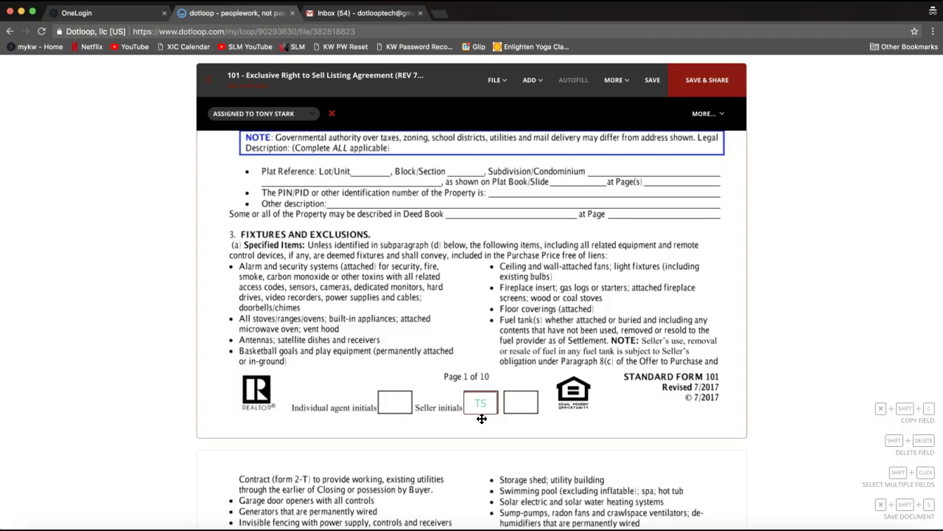
# Save the edited 101 listing agreement and reveal the MORE options, including hosting an in-person signing.
pyautogui.click(648, 91)
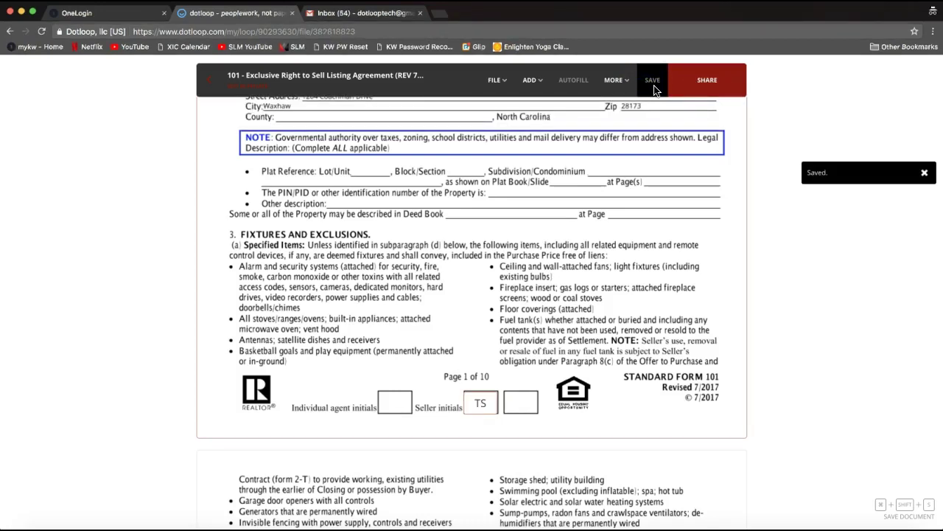
pyautogui.click(617, 81)
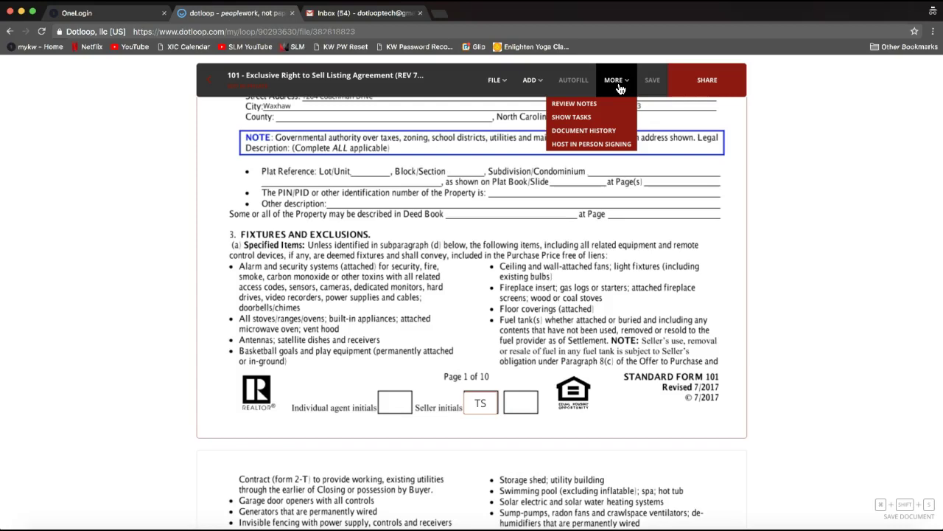
pyautogui.click(620, 88)
pyautogui.click(608, 145)
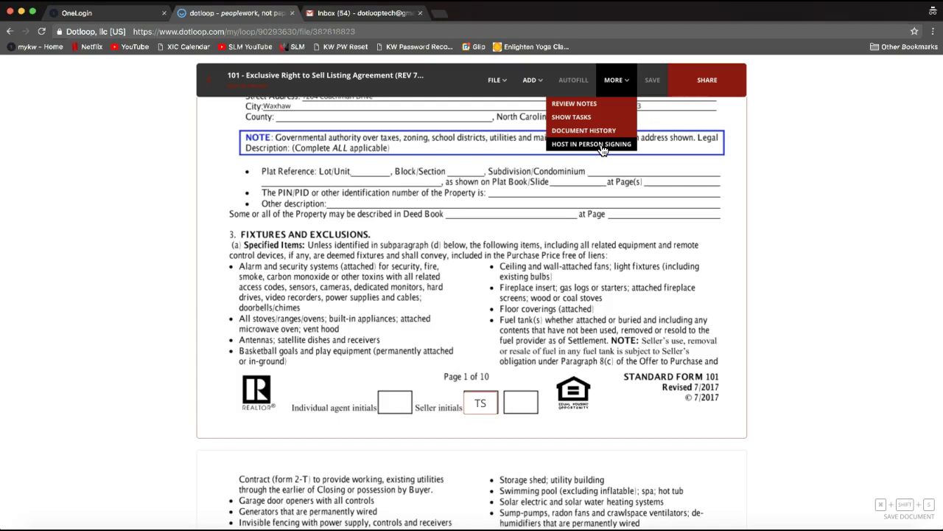
pyautogui.click(617, 82)
pyautogui.click(599, 144)
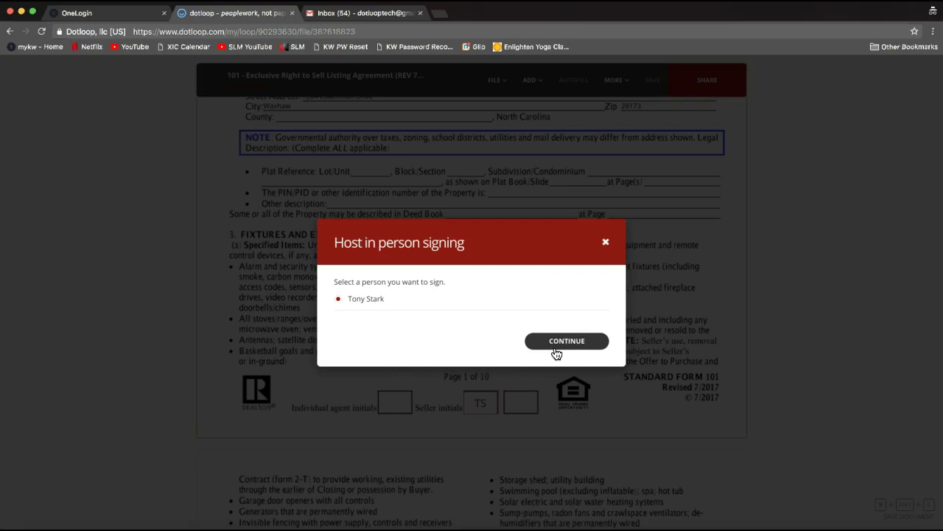
pyautogui.click(555, 343)
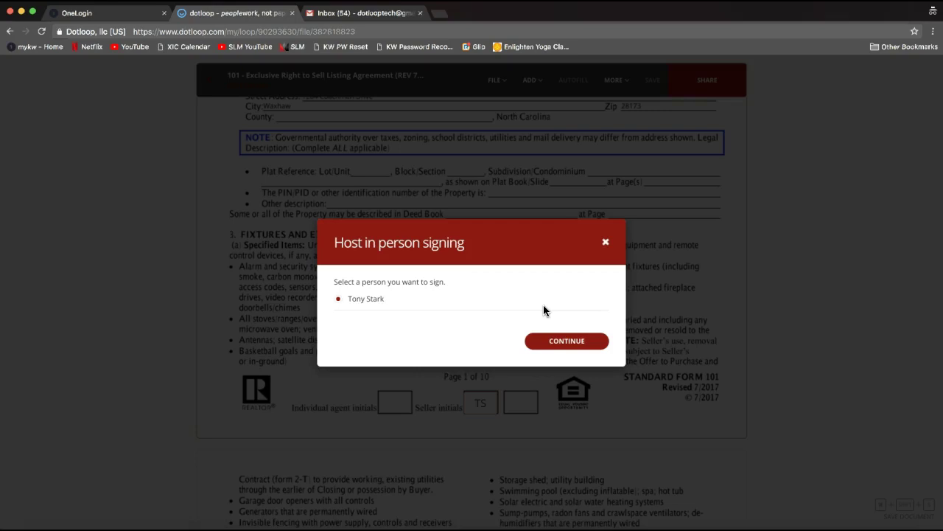
pyautogui.click(605, 241)
pyautogui.click(605, 240)
pyautogui.click(607, 182)
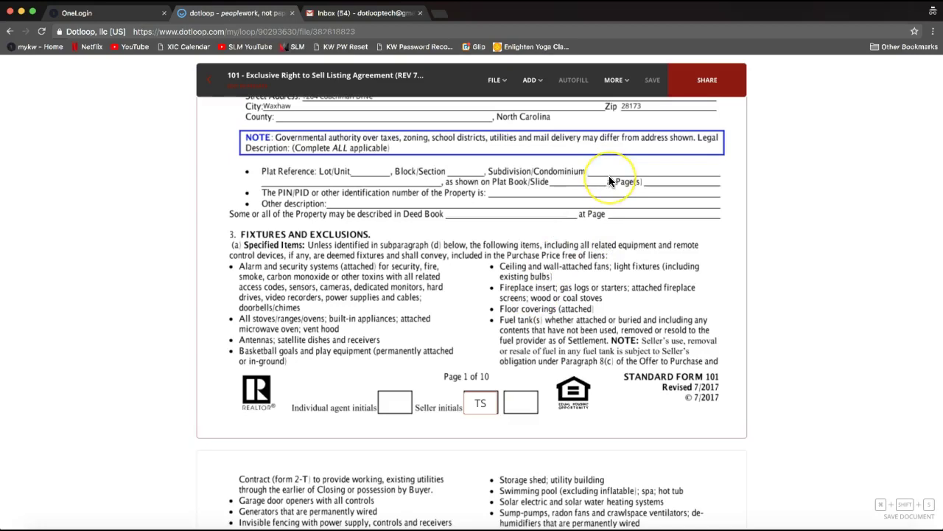
pyautogui.click(396, 115)
pyautogui.click(199, 132)
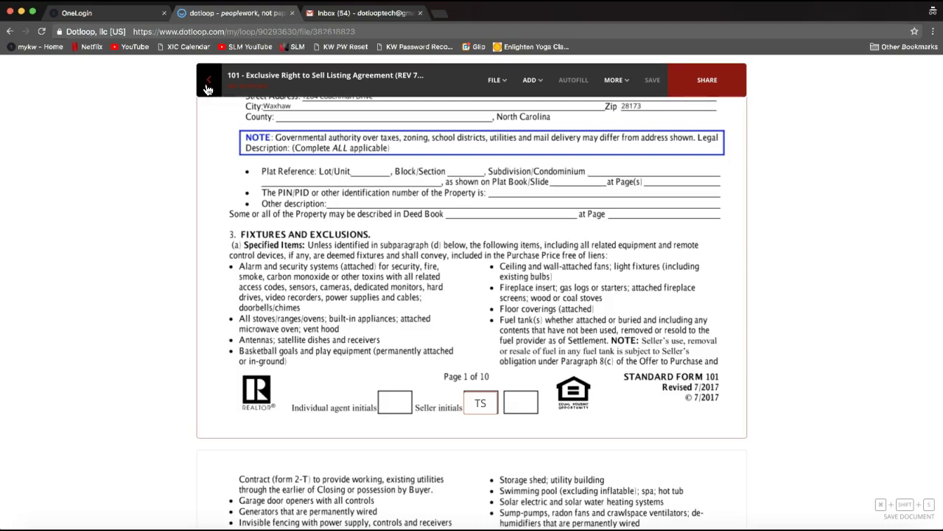
# Return to the 123 Dotloop ROCKS Street loop and show the Sales Folder's Templates, Browse and Email add options.
pyautogui.click(211, 79)
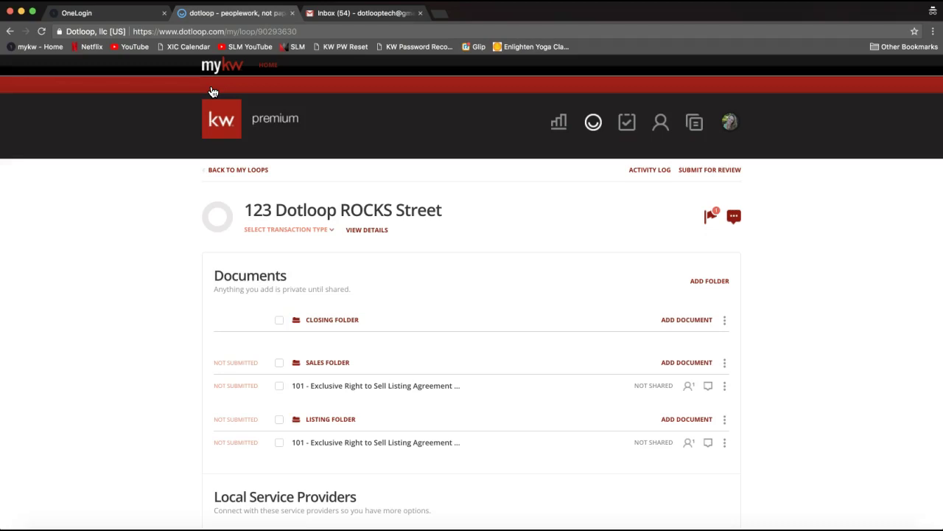
pyautogui.click(339, 240)
pyautogui.click(682, 366)
pyautogui.click(684, 367)
pyautogui.scroll(-4, 761, 355)
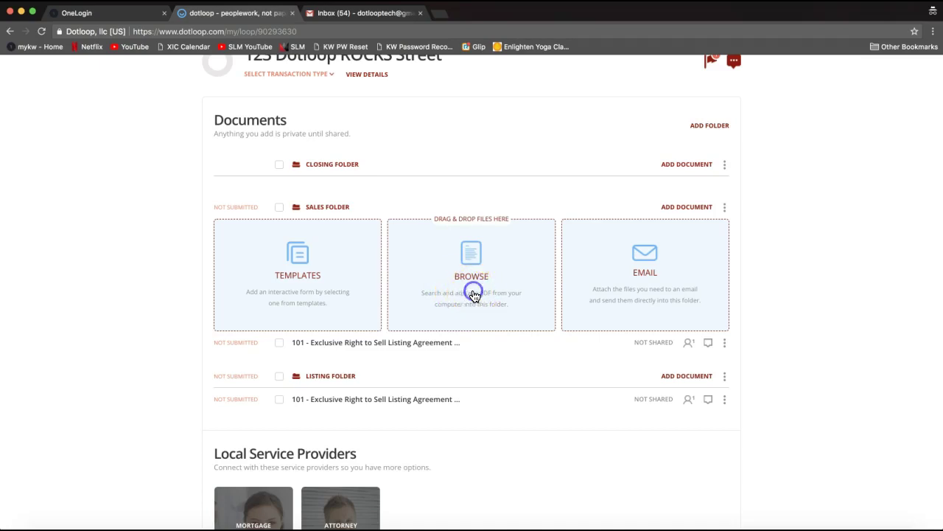
pyautogui.click(474, 295)
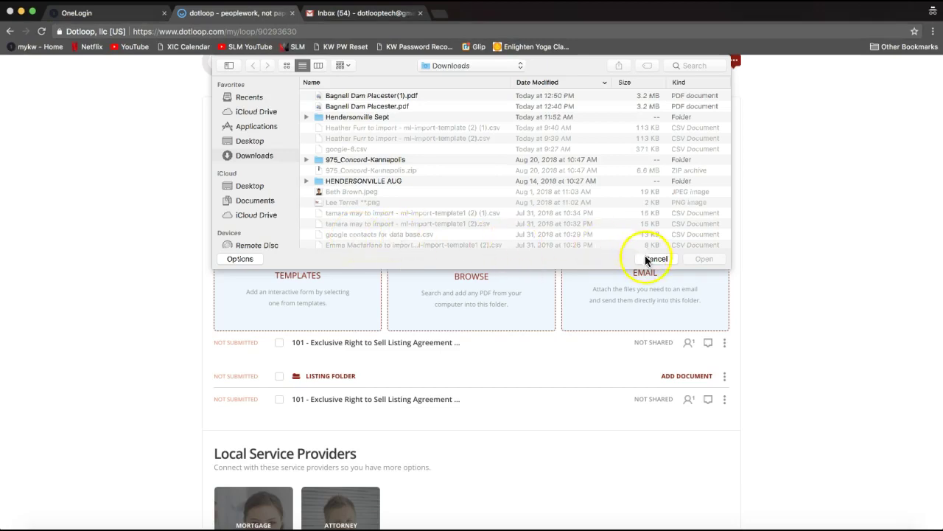
pyautogui.click(653, 259)
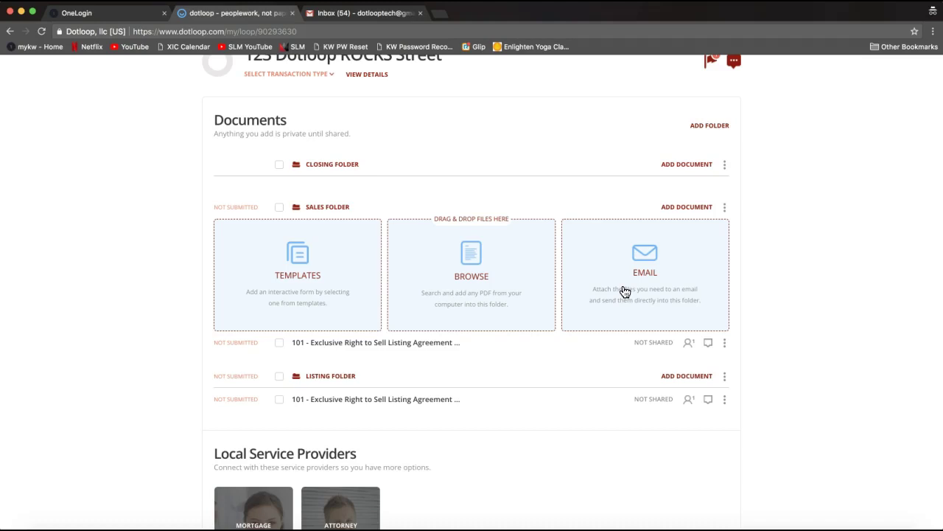
# Reveal the Sales Folder's upload email address and copy it to the clipboard.
pyautogui.click(604, 299)
pyautogui.scroll(1, 663, 299)
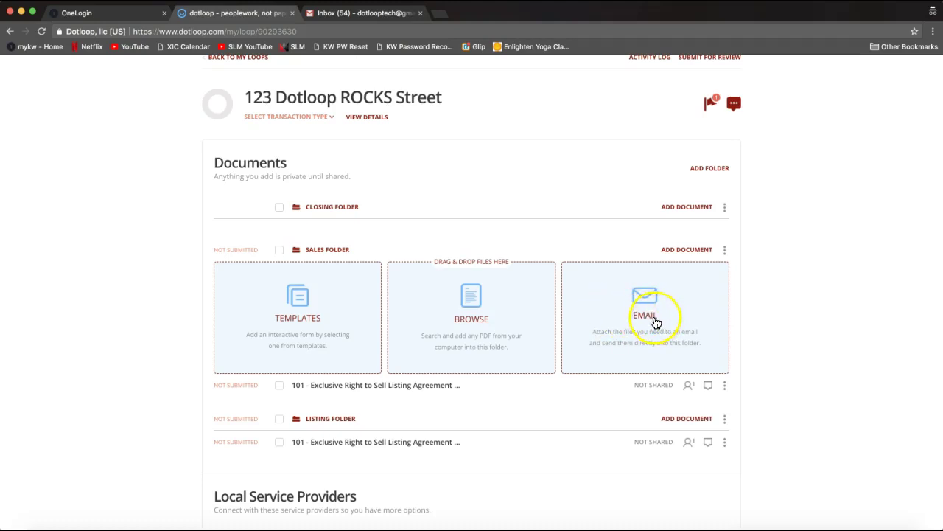
pyautogui.click(655, 322)
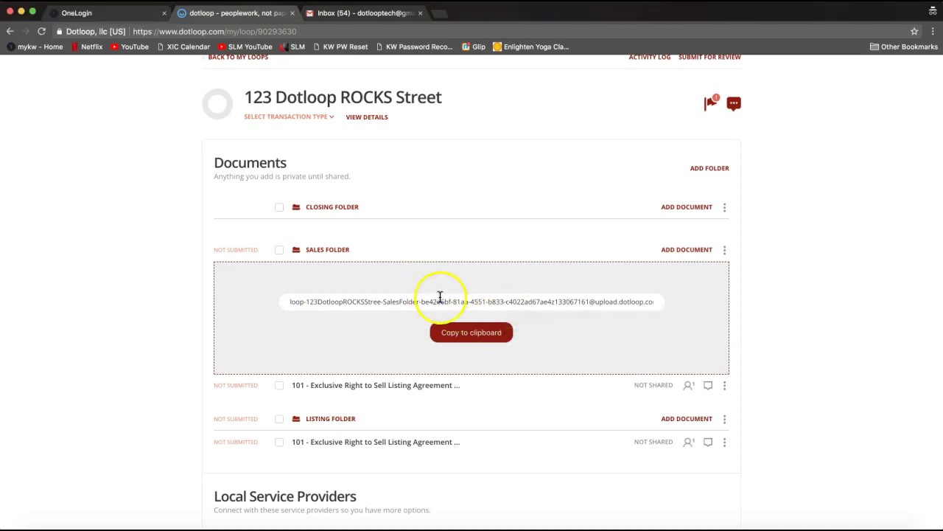
pyautogui.click(459, 344)
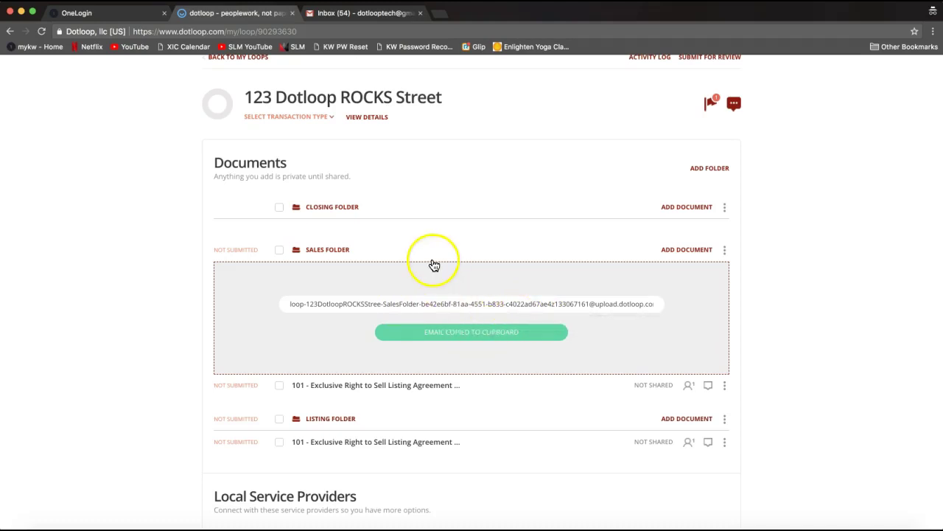
pyautogui.click(352, 15)
# Open the OTP email thread and preview its Offer to Purchase and Contract PDF attachment.
pyautogui.click(330, 161)
pyautogui.scroll(-3, 295, 263)
pyautogui.scroll(3, 295, 268)
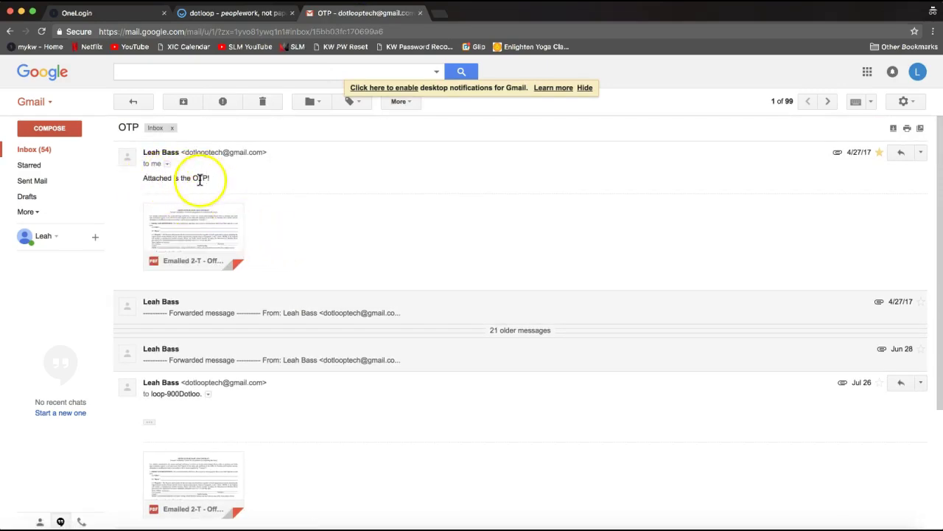
pyautogui.click(206, 224)
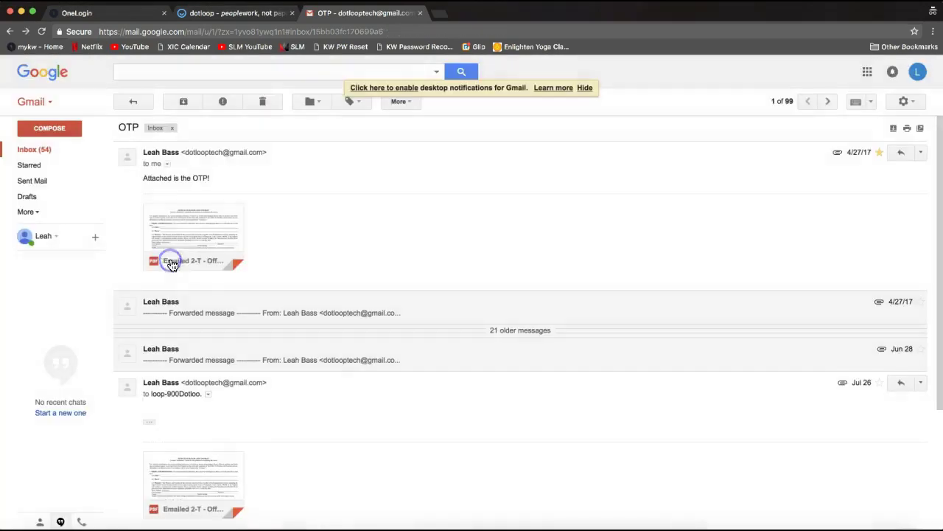
pyautogui.click(166, 255)
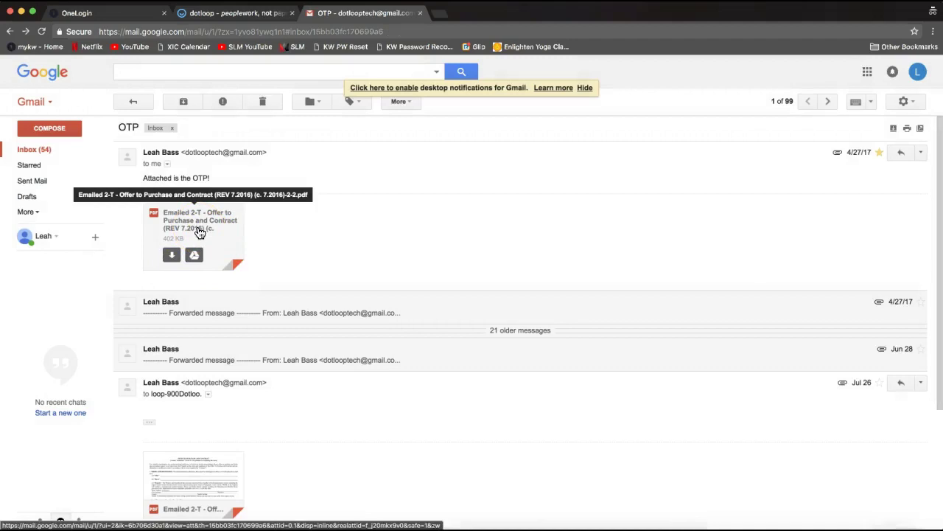
pyautogui.click(380, 190)
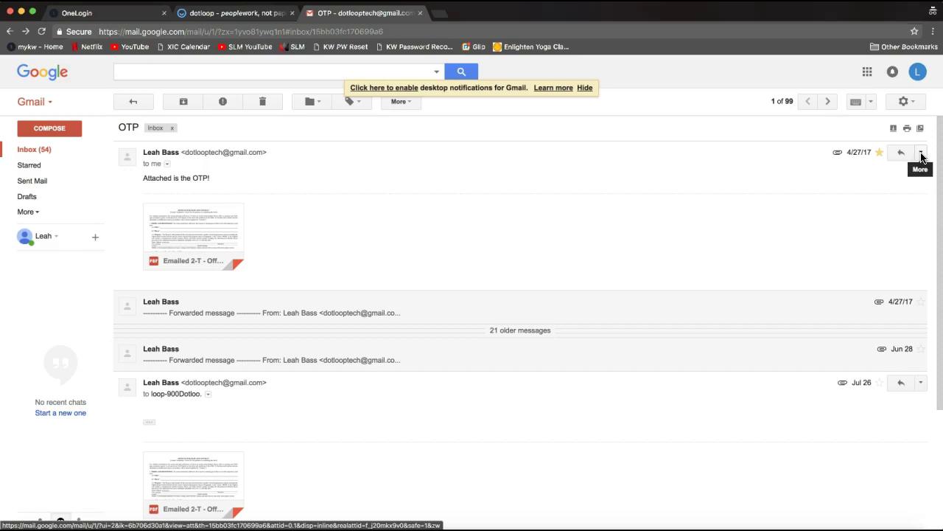
# Forward the OTP email with the Sales Folder upload address pasted as recipient.
pyautogui.click(921, 153)
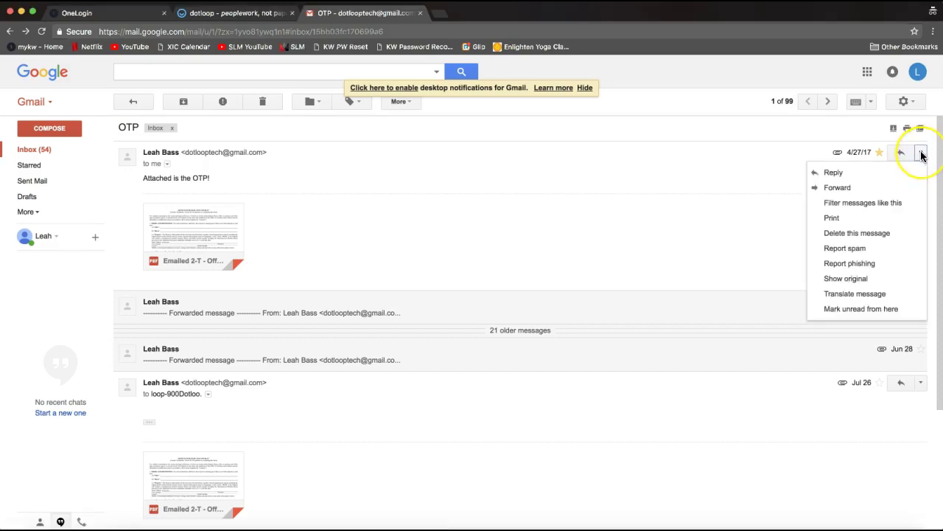
pyautogui.click(875, 188)
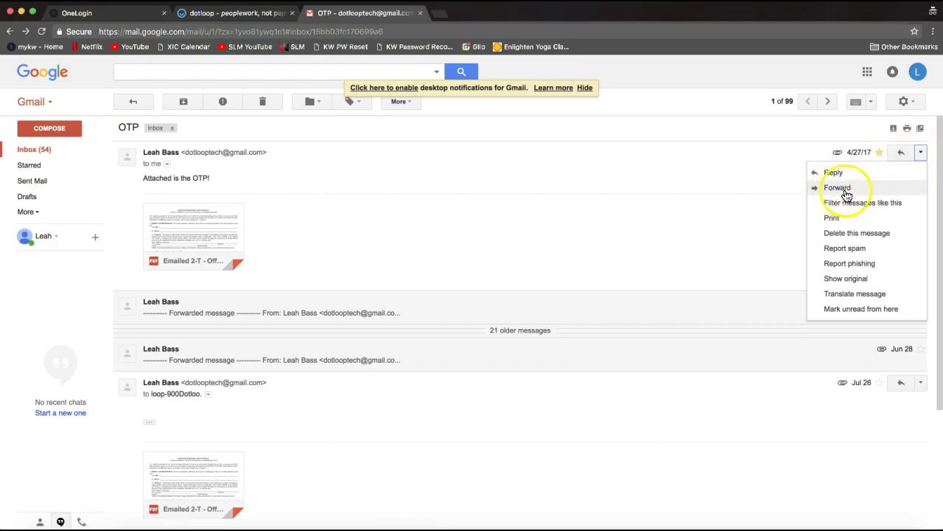
pyautogui.click(840, 193)
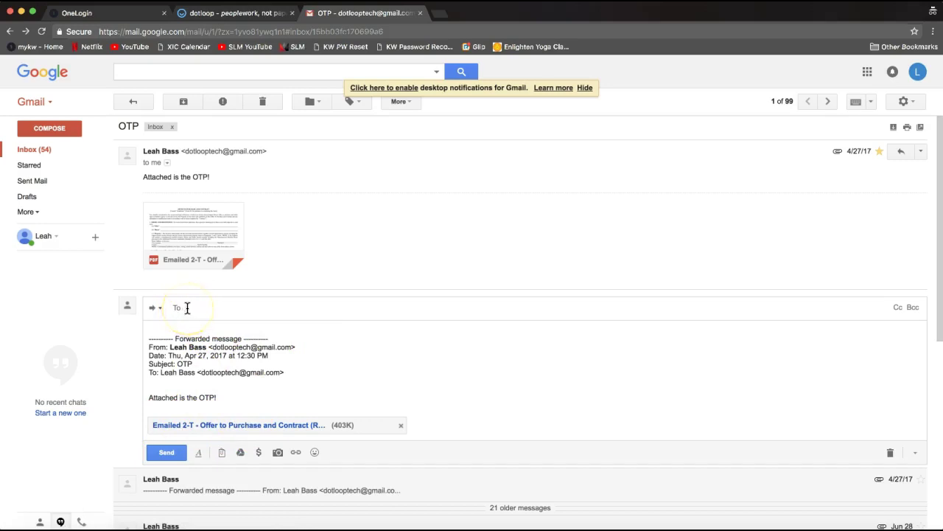
pyautogui.rightClick(187, 308)
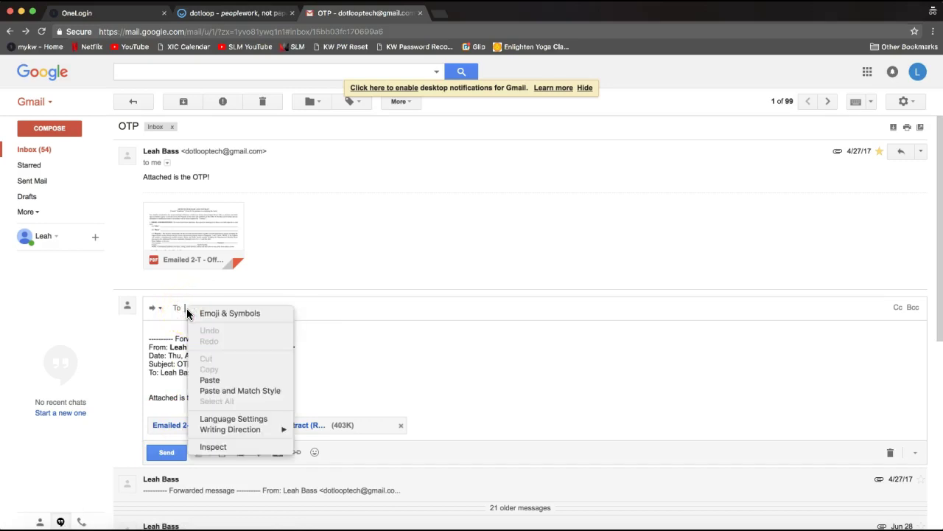
pyautogui.click(220, 381)
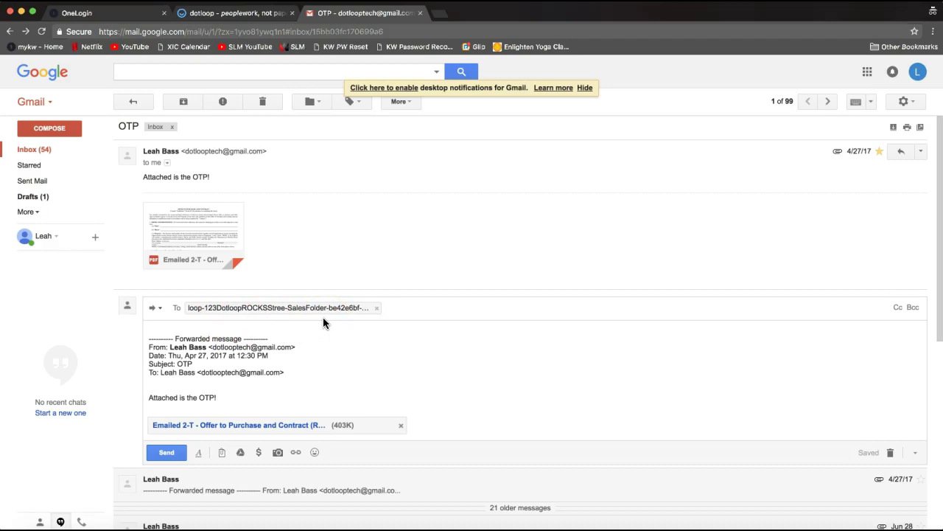
# Check the pasted recipient, send the forward, and highlight the line 'Attached is the OTP!'.
pyautogui.click(165, 456)
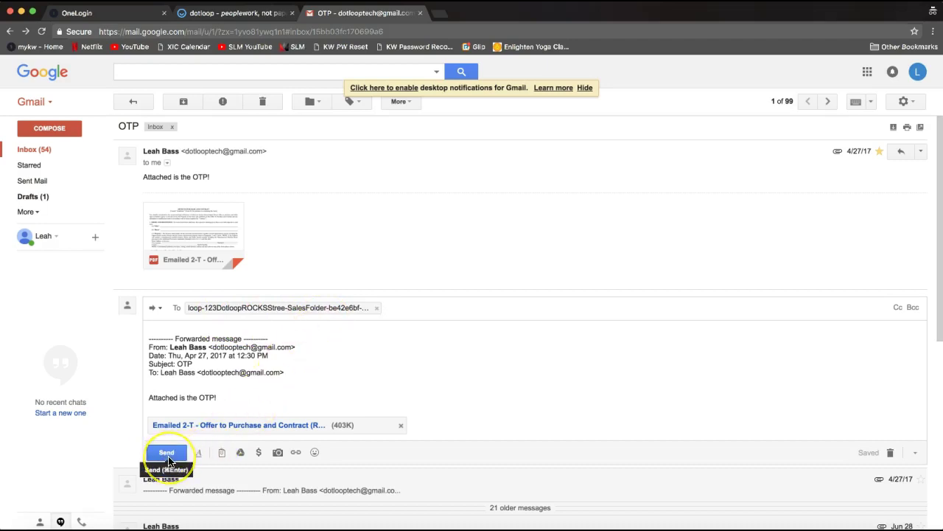
pyautogui.click(221, 389)
pyautogui.click(262, 316)
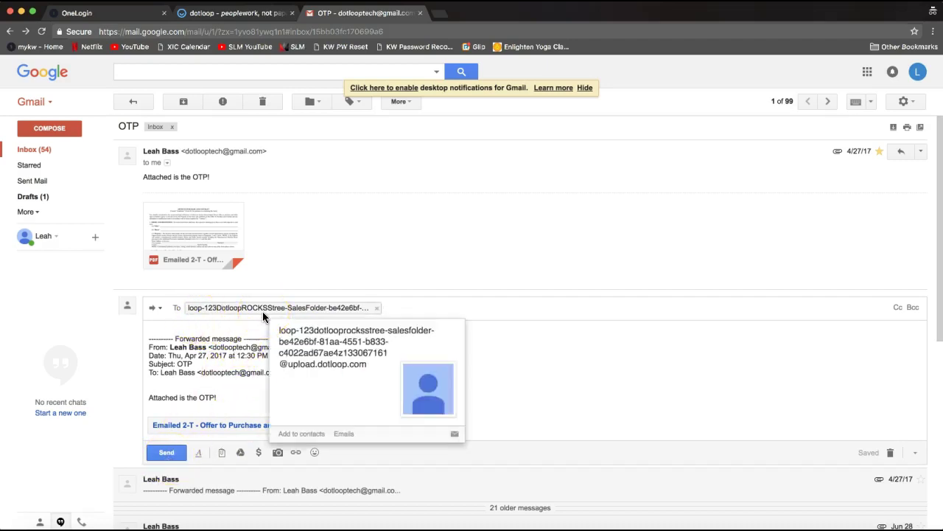
pyautogui.click(177, 454)
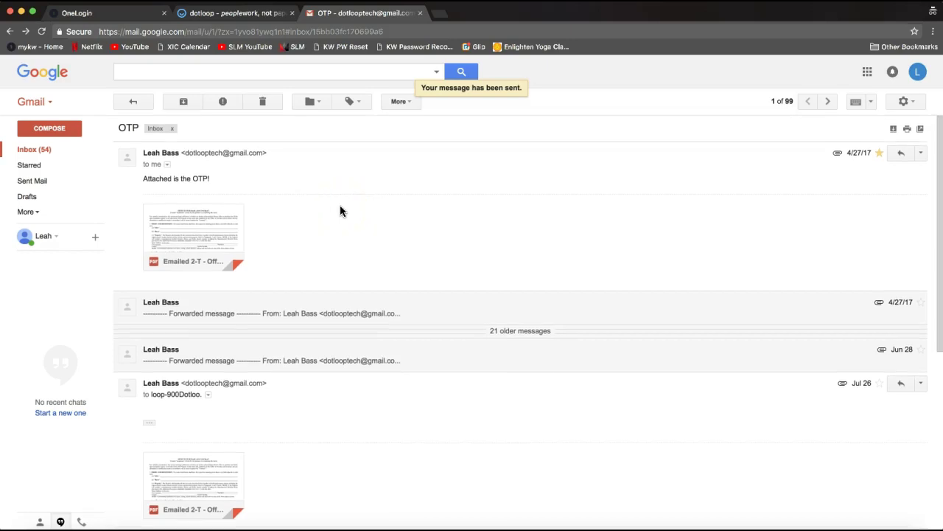
pyautogui.click(147, 182)
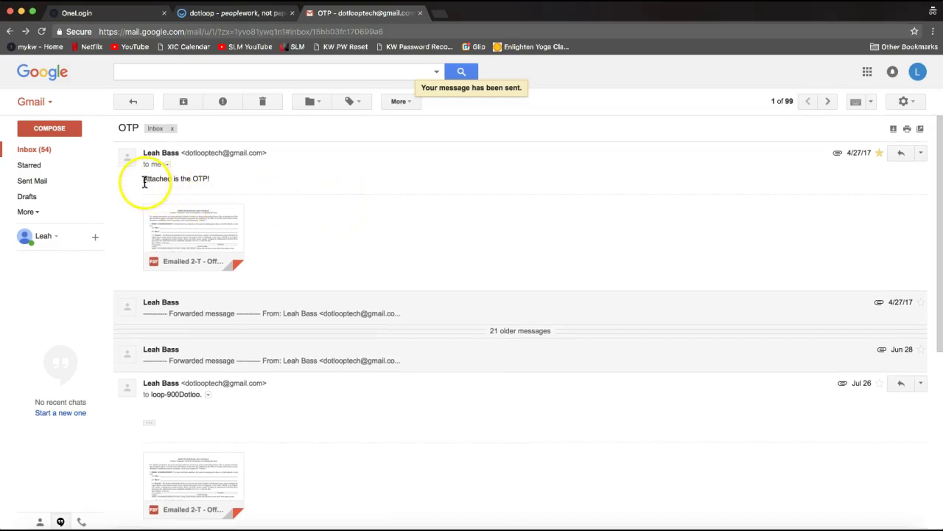
pyautogui.moveTo(147, 183); pyautogui.dragTo(225, 182)
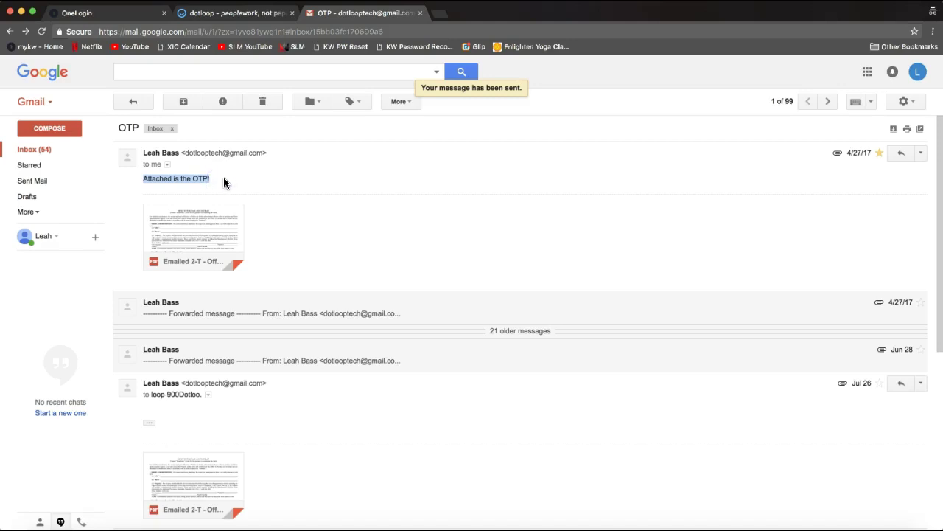
pyautogui.click(228, 238)
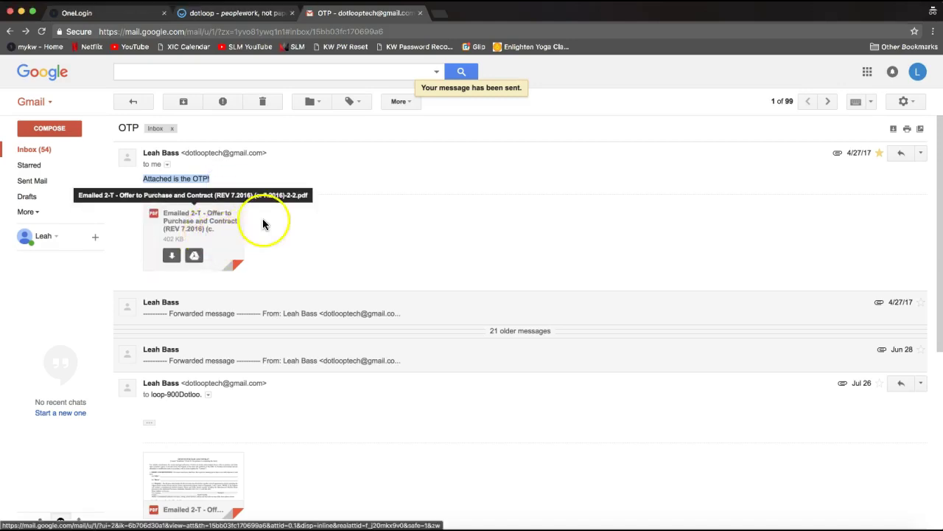
# Back in the loop, close the upload address panel and reload until the 2-T Offer PDF appears.
pyautogui.click(228, 13)
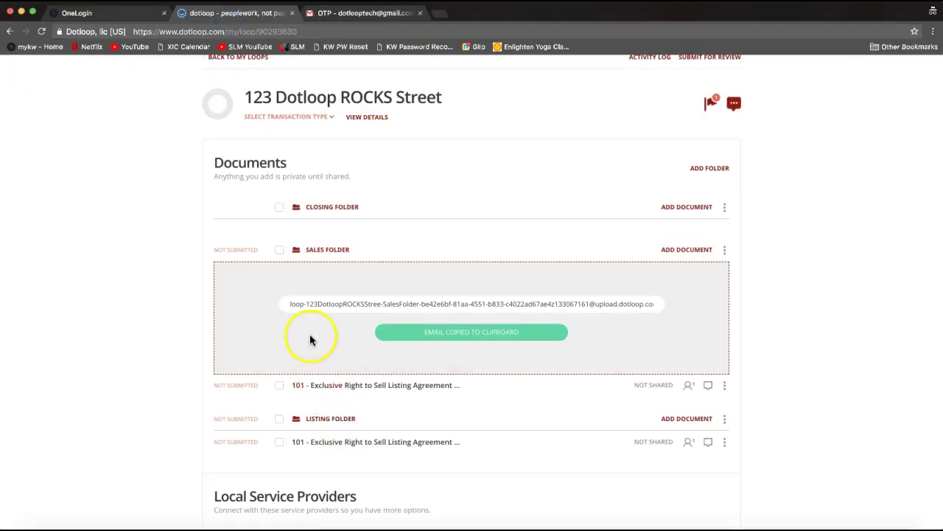
pyautogui.click(127, 332)
pyautogui.scroll(1, 128, 331)
pyautogui.scroll(2, 128, 337)
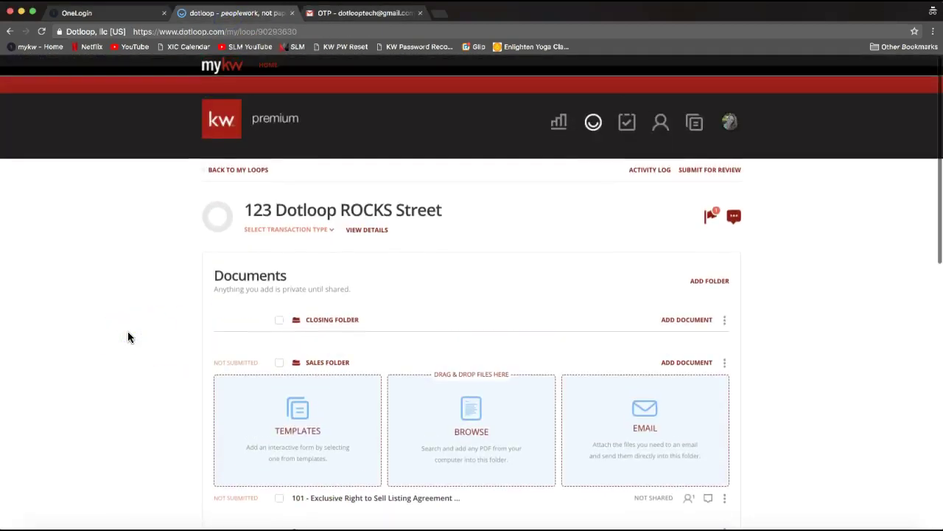
pyautogui.scroll(-2, 127, 337)
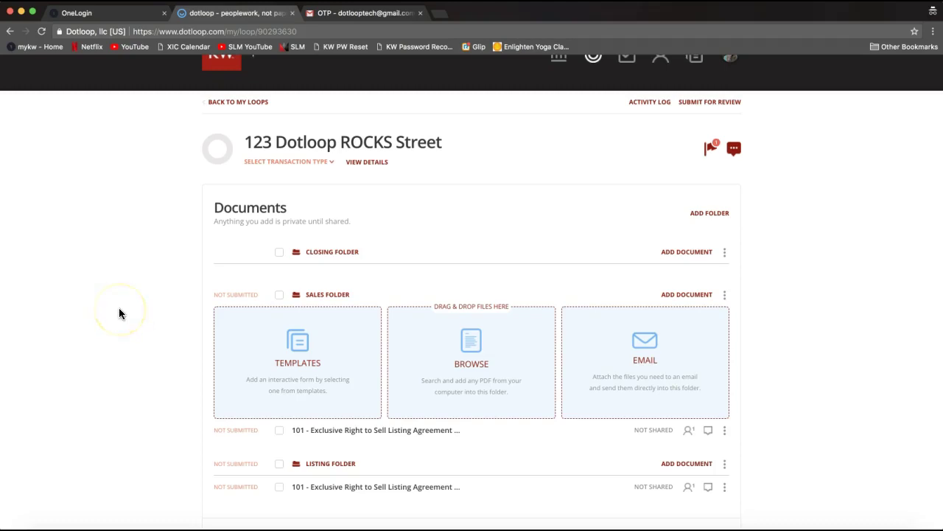
pyautogui.click(42, 33)
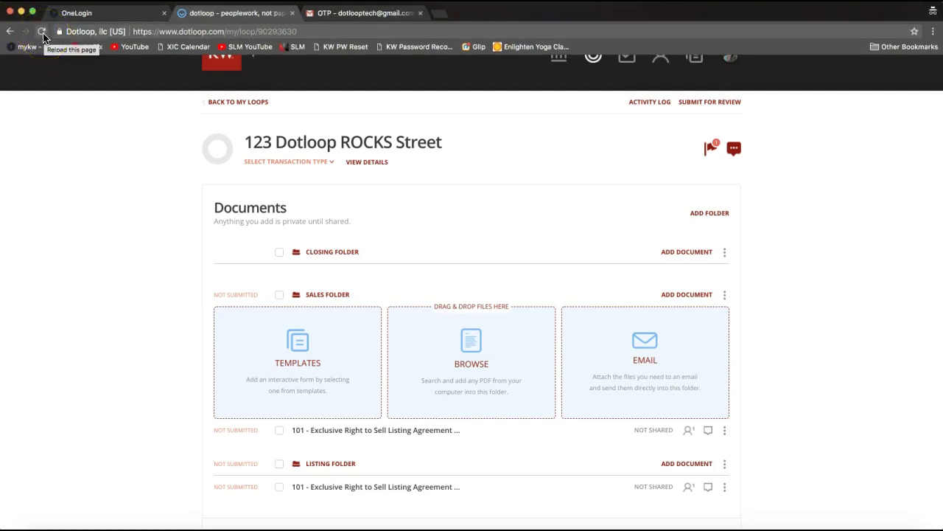
pyautogui.click(22, 37)
pyautogui.click(42, 35)
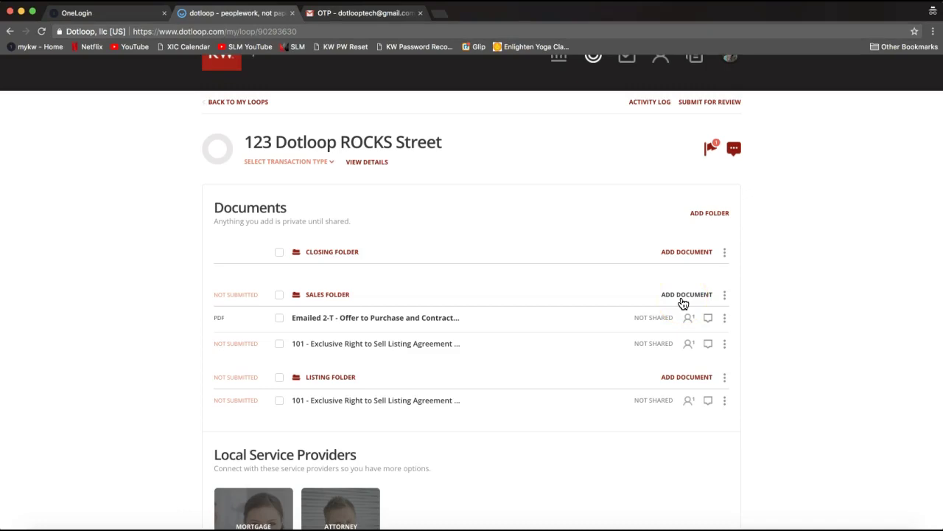
pyautogui.scroll(2, 683, 303)
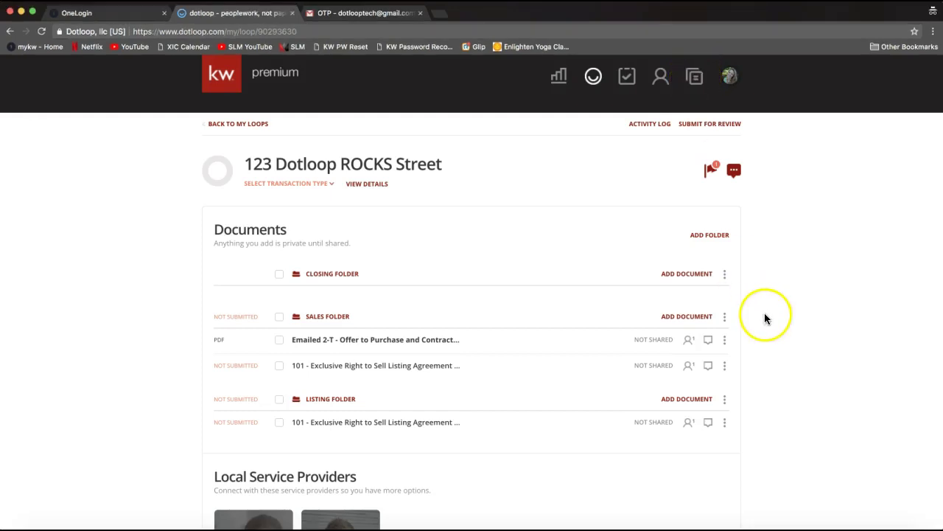
pyautogui.scroll(-1, 765, 318)
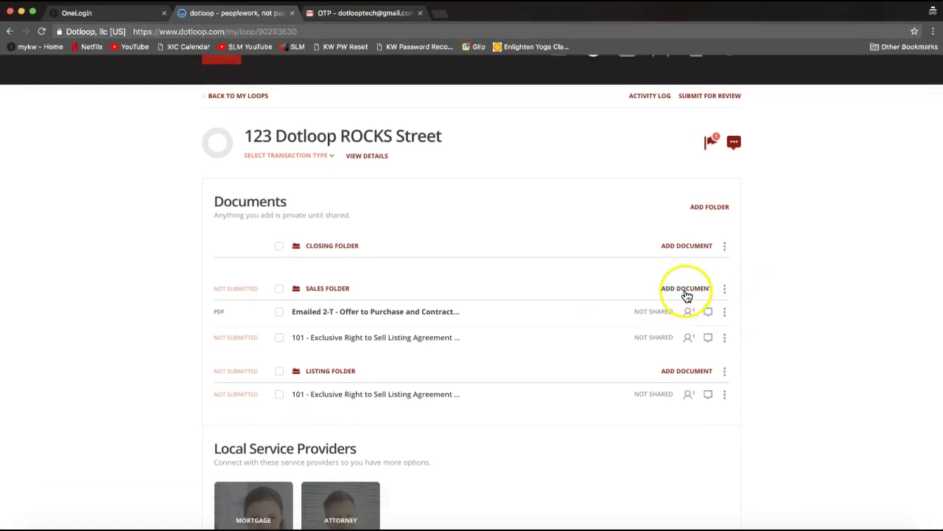
# Show the Sales Folder's add-document options above the 2-T Offer PDF and listing agreement.
pyautogui.click(685, 290)
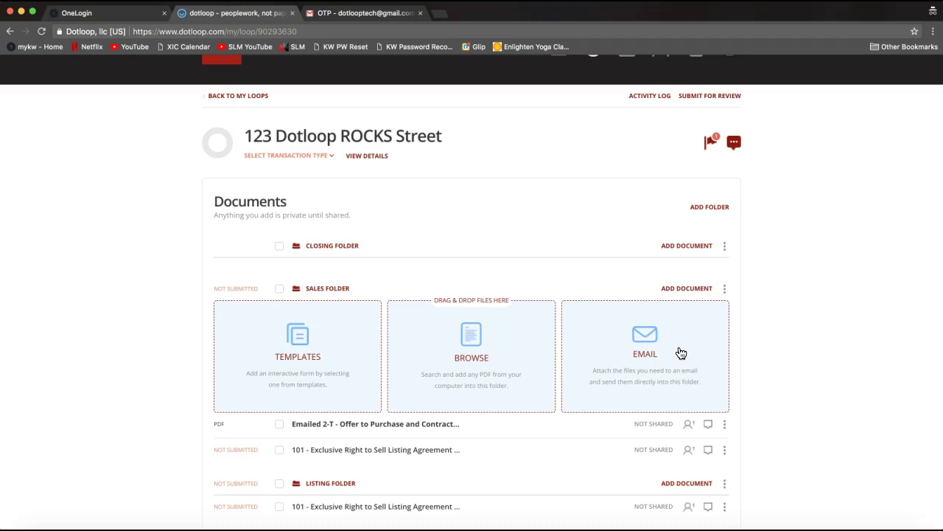
pyautogui.scroll(2, 880, 321)
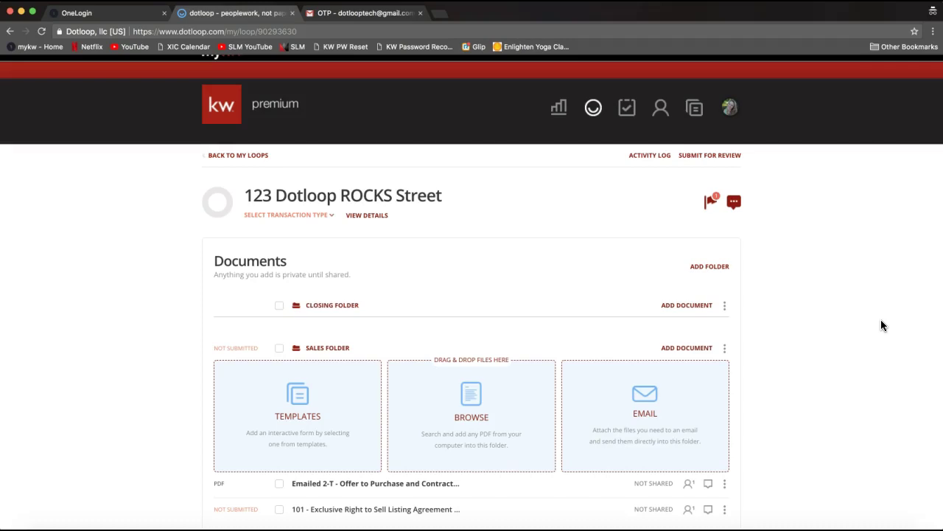
pyautogui.scroll(1, 881, 320)
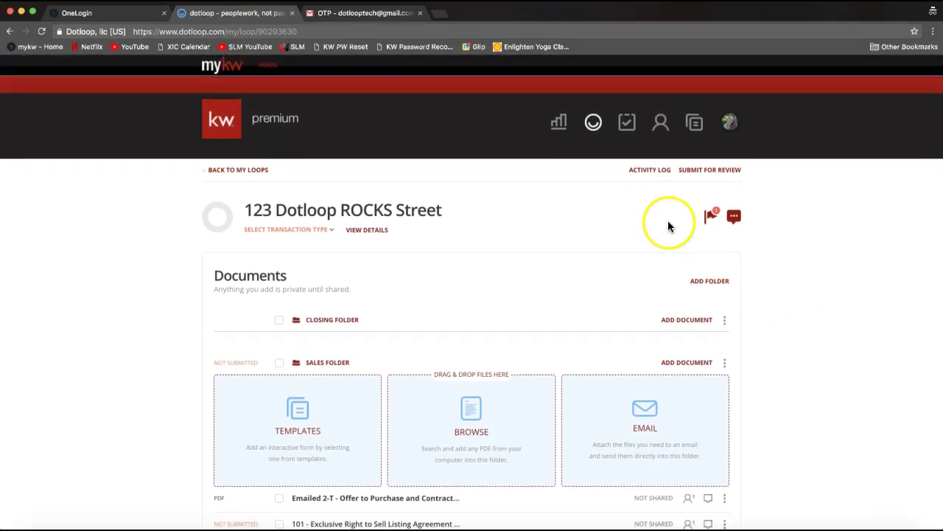
# Go to Templates, highlight the templates upload email address, and open the Inbox folder.
pyautogui.click(694, 126)
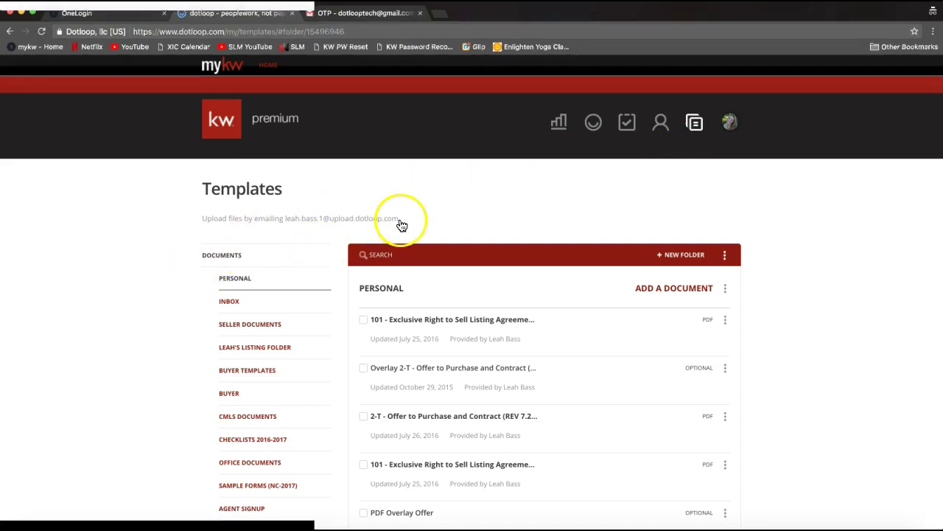
pyautogui.moveTo(399, 219); pyautogui.dragTo(285, 218)
pyautogui.click(231, 200)
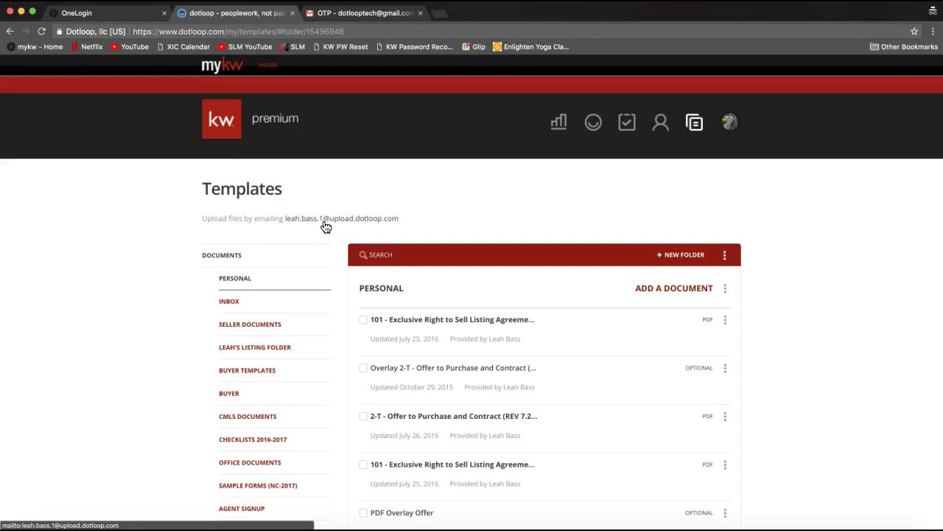
pyautogui.click(238, 311)
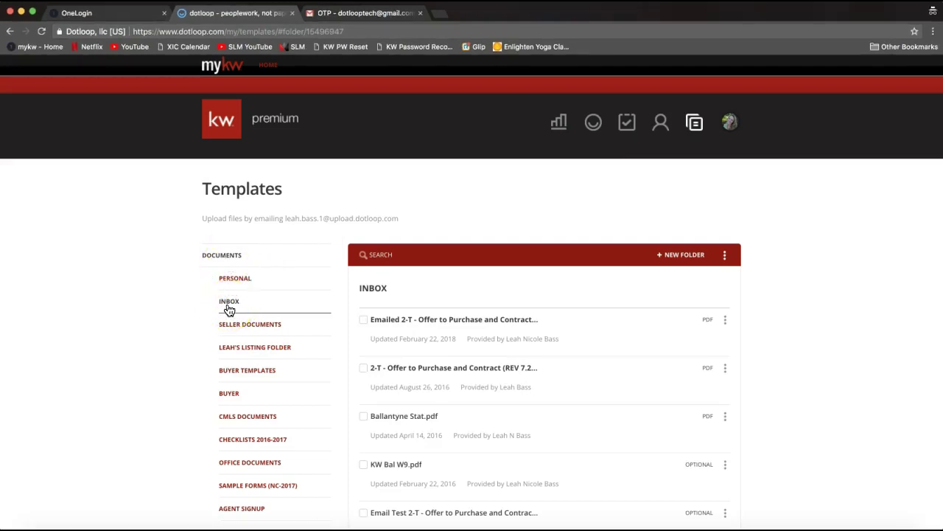
pyautogui.click(229, 311)
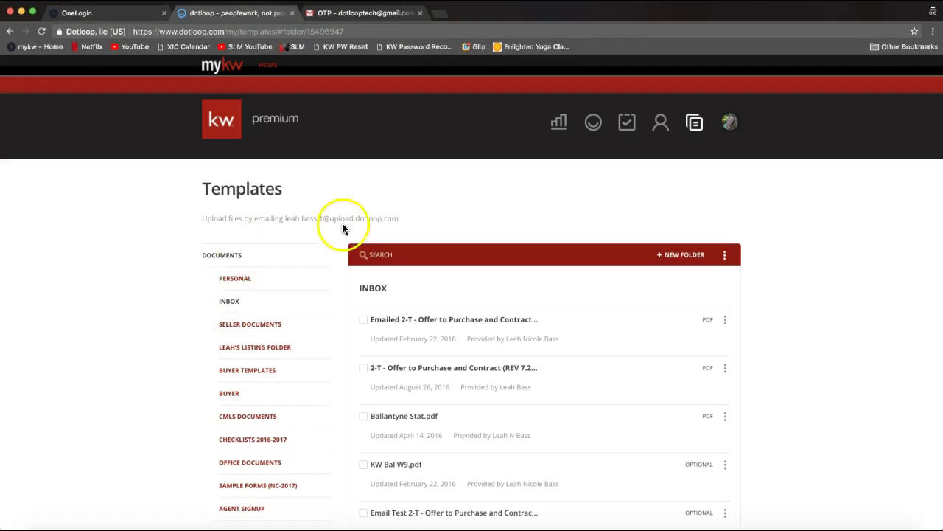
# Delete the old Emailed 2-T Offer item from the Inbox and copy the templates upload address.
pyautogui.moveTo(413, 222); pyautogui.dragTo(286, 216)
pyautogui.press('cmd+c')
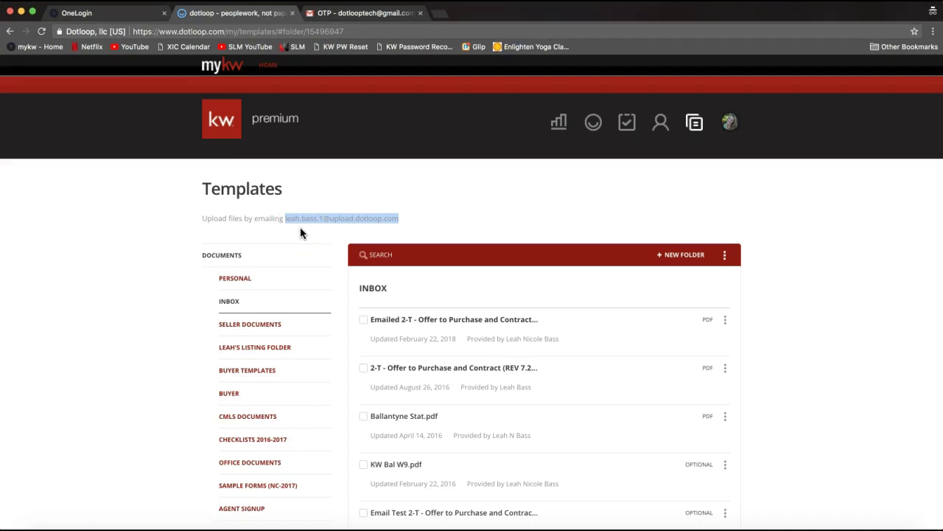
pyautogui.moveTo(283, 229); pyautogui.dragTo(346, 226)
pyautogui.click(725, 319)
pyautogui.click(710, 388)
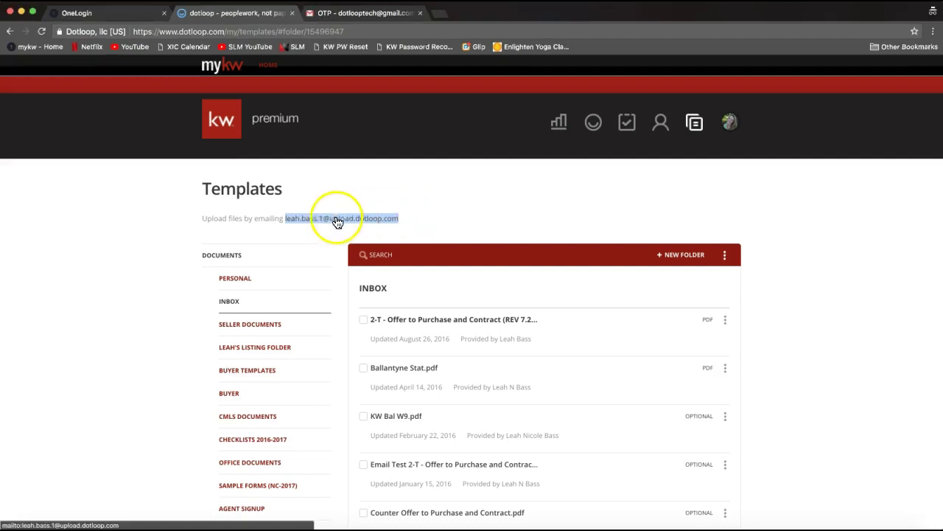
pyautogui.rightClick(295, 220)
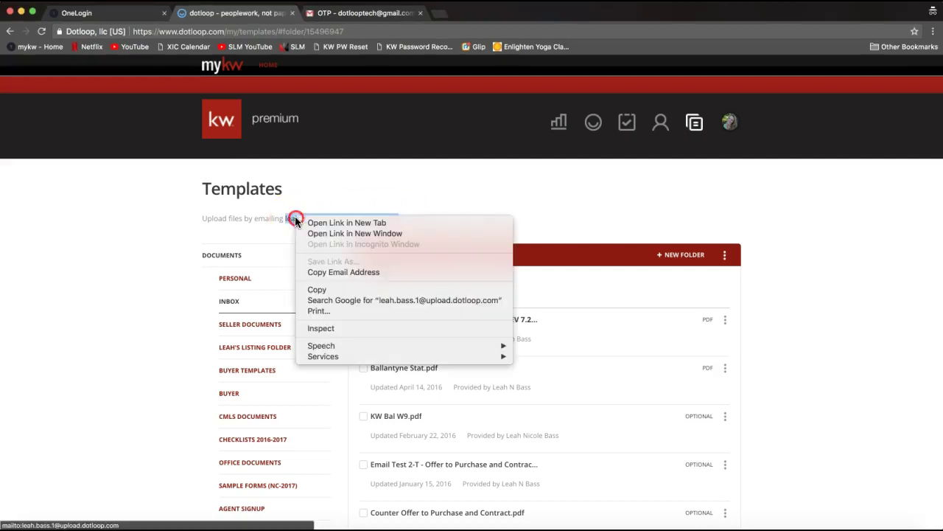
pyautogui.click(334, 273)
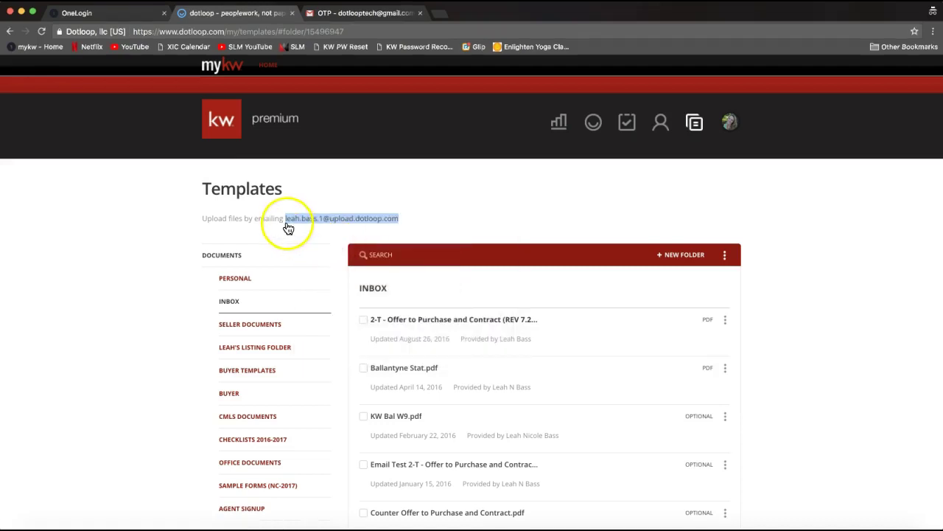
# Forward the OTP email and its Emailed 2-T Offer PDF to the pasted templates upload address.
pyautogui.click(358, 14)
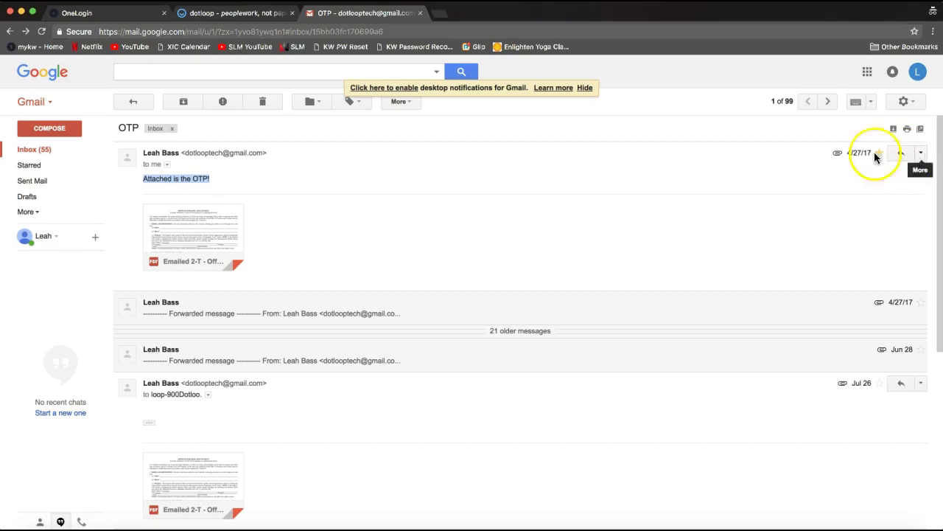
pyautogui.moveTo(213, 230)
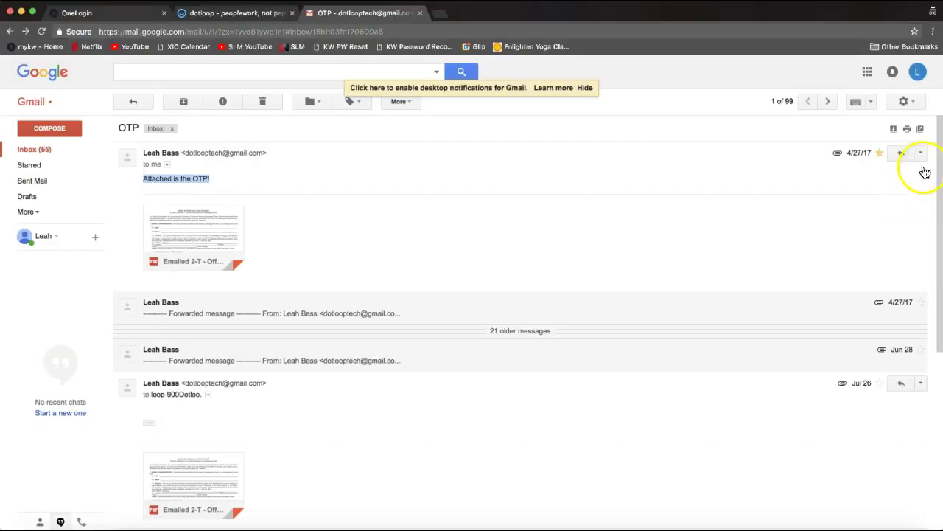
pyautogui.click(921, 152)
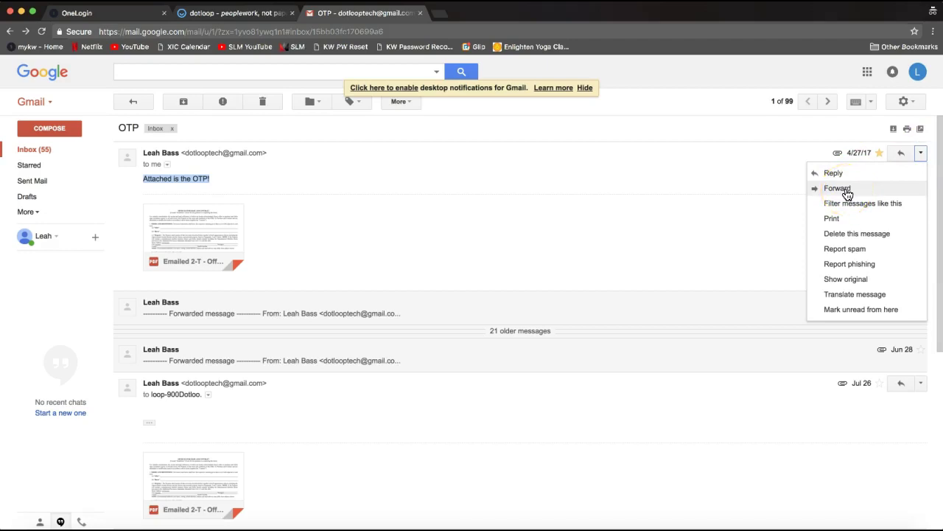
pyautogui.click(846, 191)
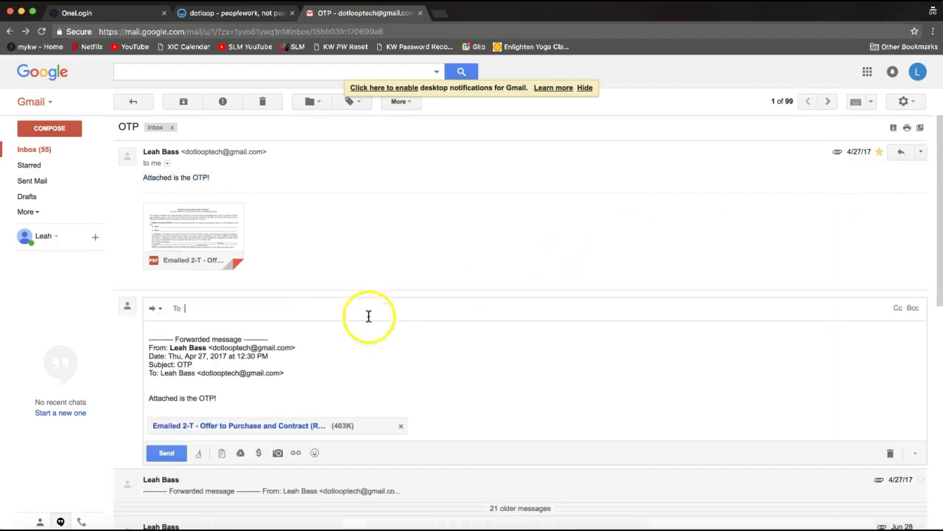
pyautogui.rightClick(192, 308)
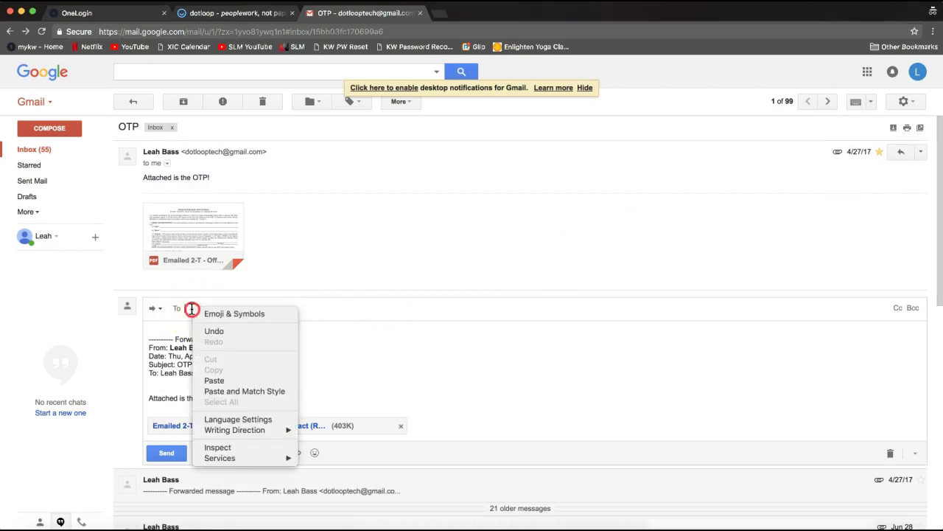
pyautogui.click(221, 380)
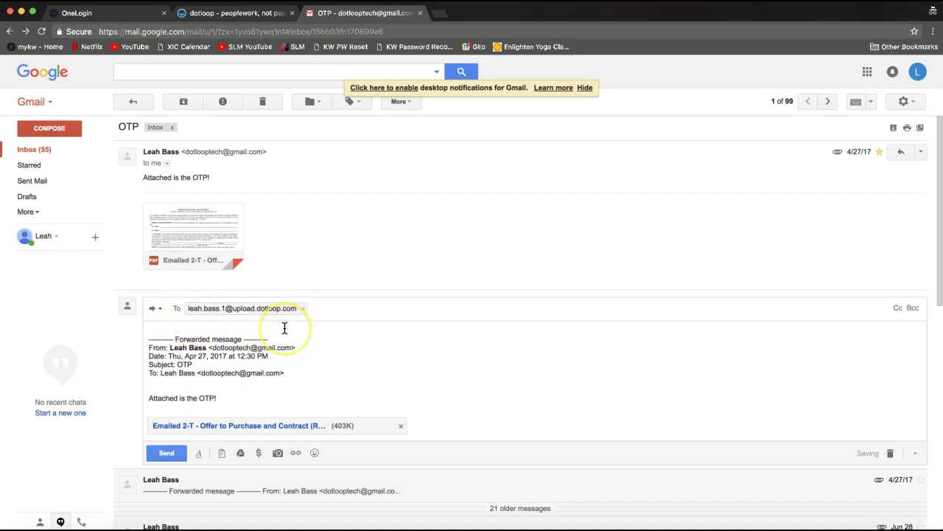
pyautogui.click(266, 328)
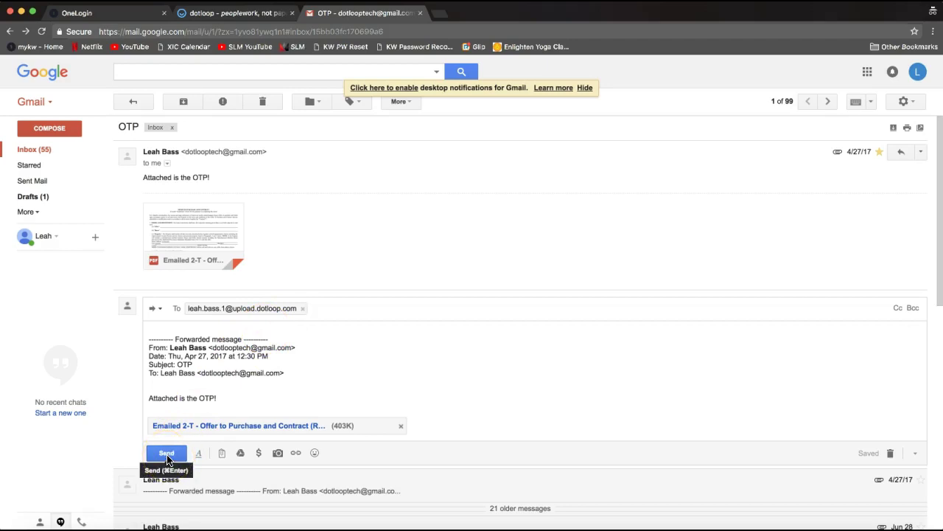
pyautogui.click(167, 454)
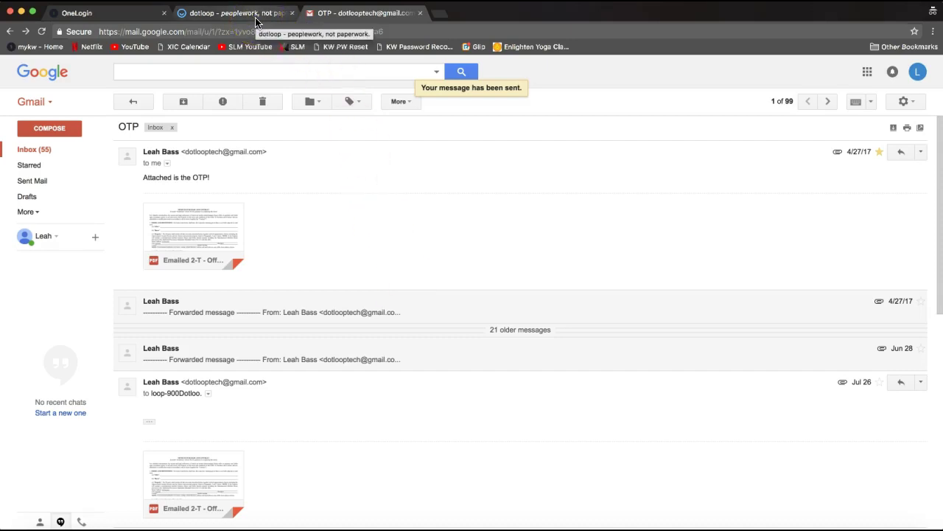
pyautogui.click(252, 14)
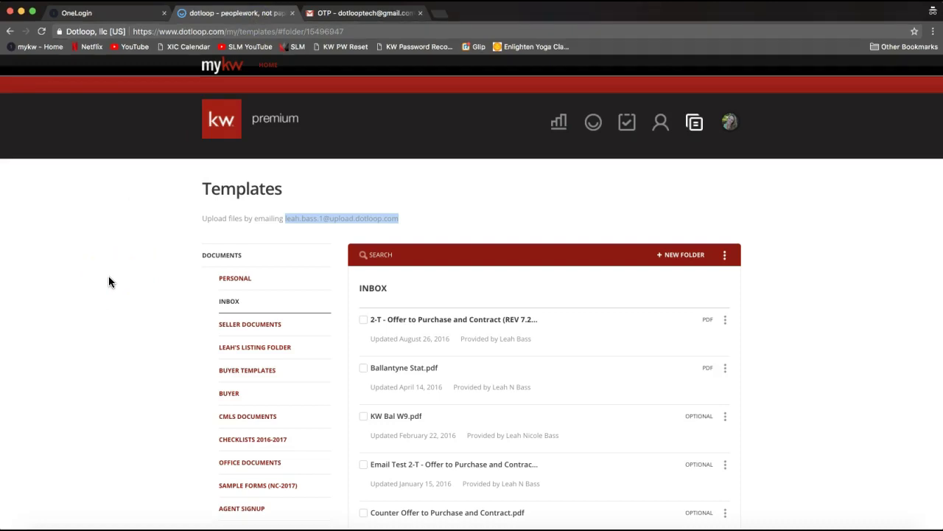
# Reload Templates until the new 2-T Offer PDF tops the Inbox, dated August 23, 2018.
pyautogui.click(42, 33)
pyautogui.click(42, 33)
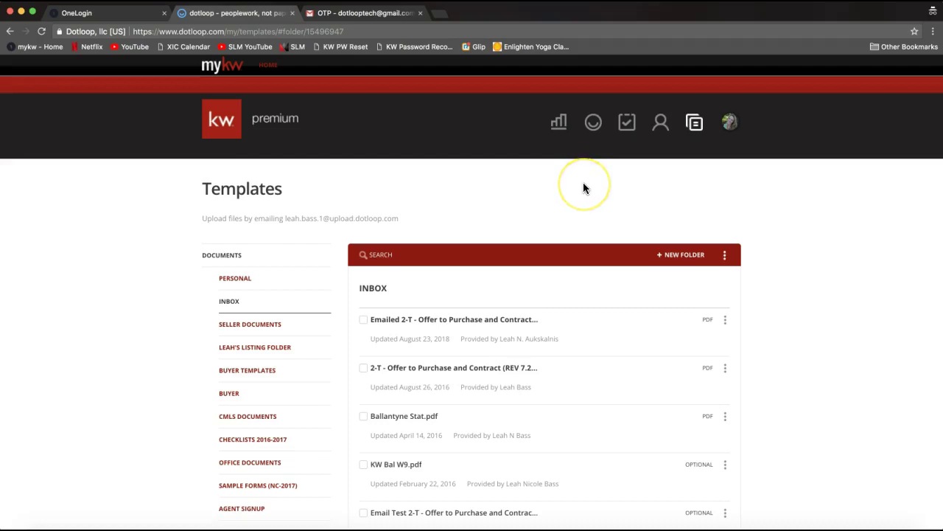
pyautogui.click(594, 130)
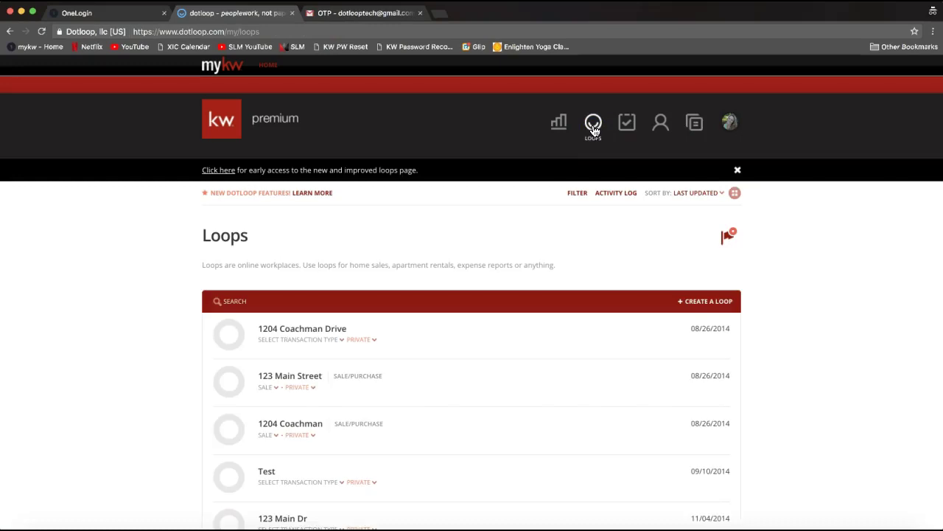
# Search the loops for '123 Dotloop ROCKS' and open the 123 Dotloop ROCKS Street loop.
pyautogui.click(593, 130)
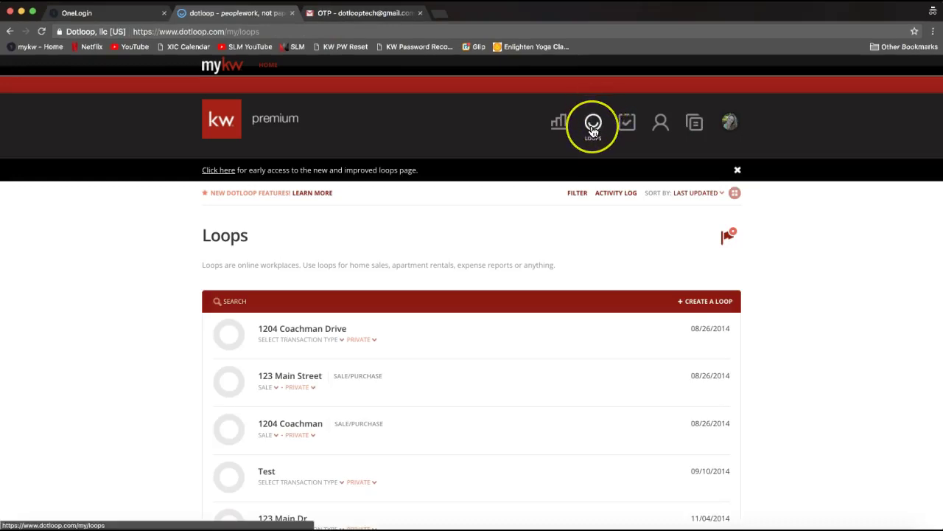
pyautogui.click(593, 131)
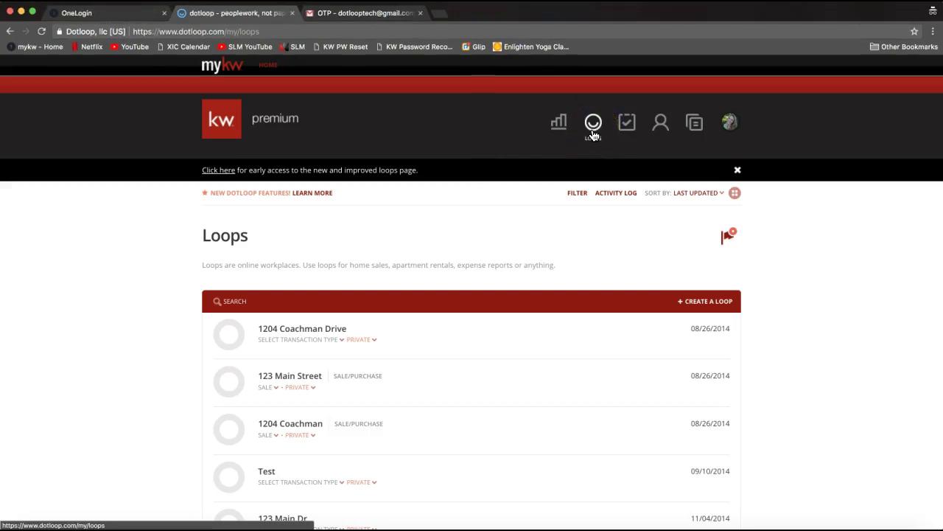
pyautogui.scroll(-3, 544, 258)
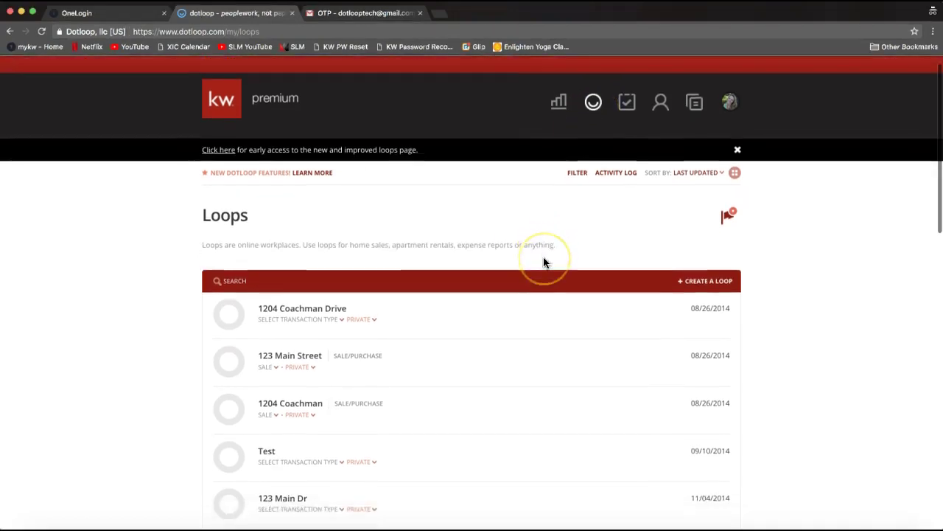
pyautogui.click(363, 196)
pyautogui.write('21')
pyautogui.press('BackSpace')
pyautogui.press('BackSpace')
pyautogui.click(260, 301)
pyautogui.write('123 Dot')
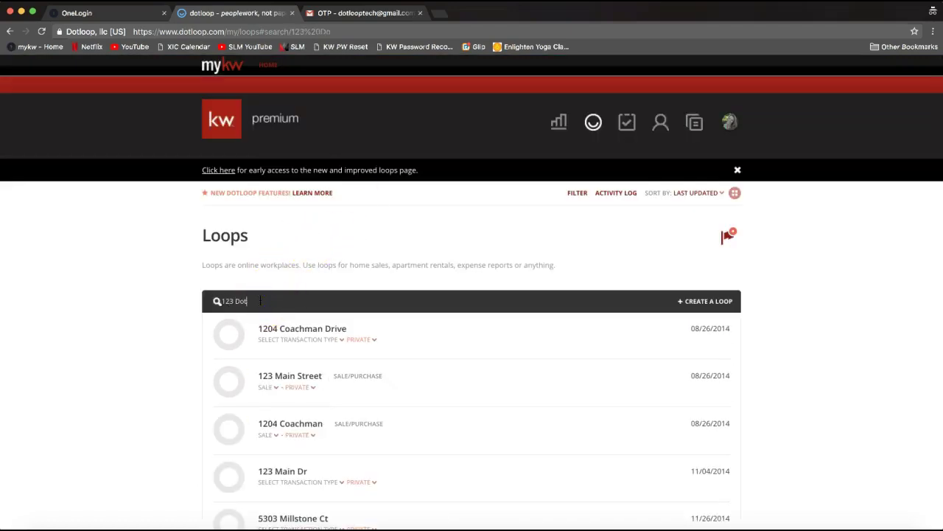
pyautogui.write('loop ROC')
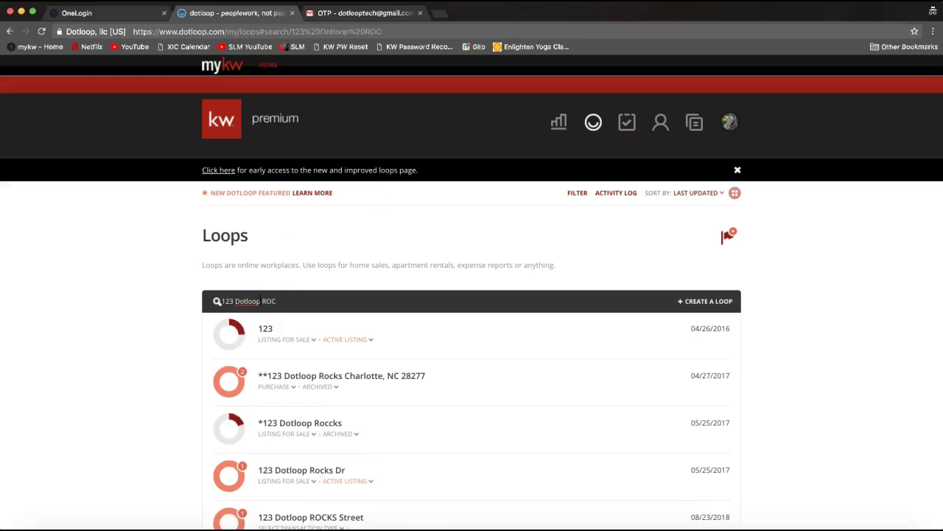
pyautogui.write('KS')
pyautogui.scroll(-2, 295, 401)
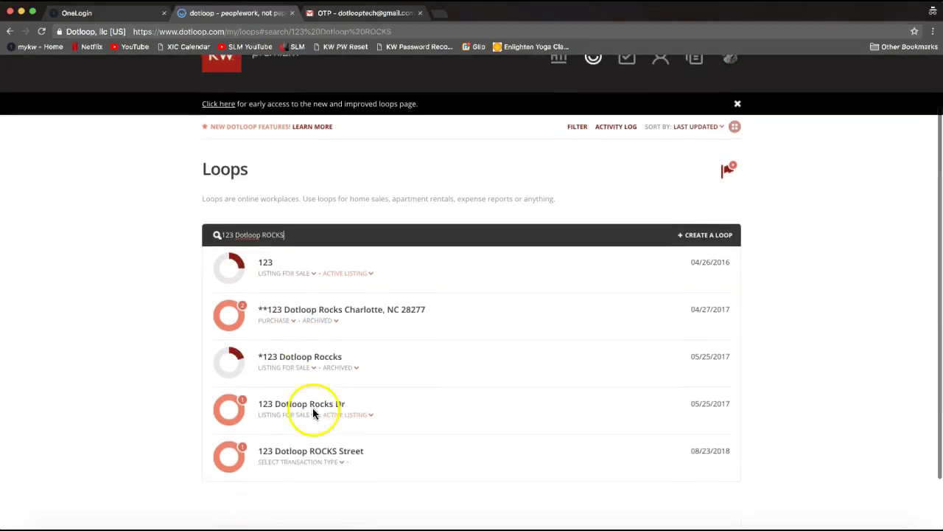
pyautogui.click(296, 455)
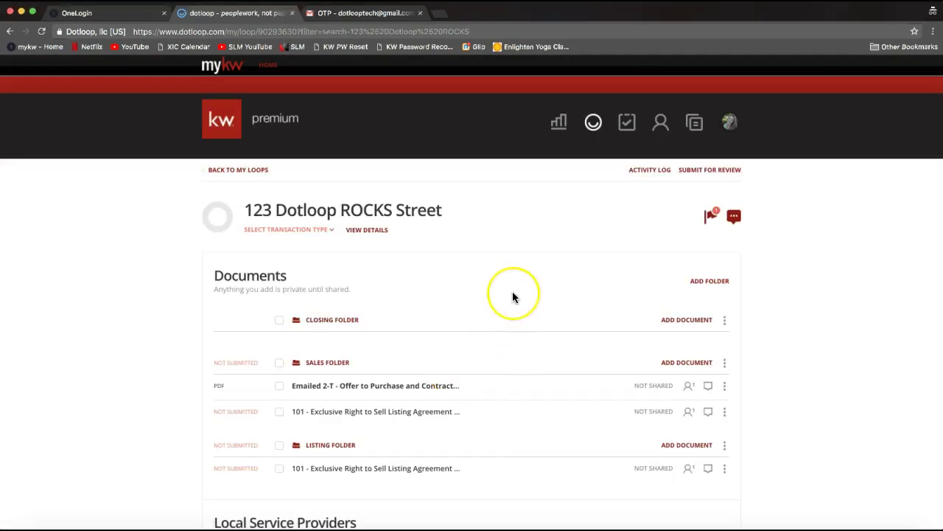
# Bring up the add-document choices (templates, upload, email) for the Closing Folder.
pyautogui.click(516, 297)
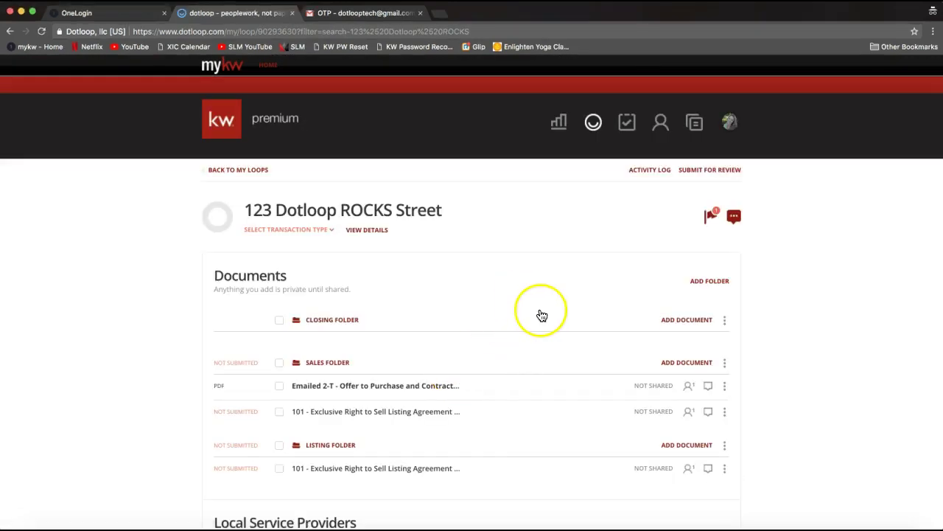
pyautogui.click(677, 321)
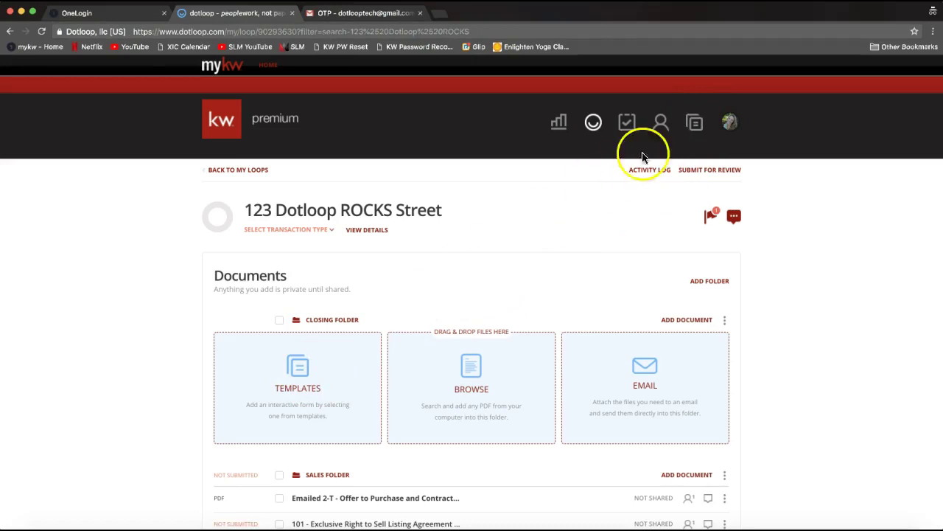
# Copy the Emailed 2-T Offer to Purchase PDF from the templates Inbox into the Closing Folder.
pyautogui.click(298, 372)
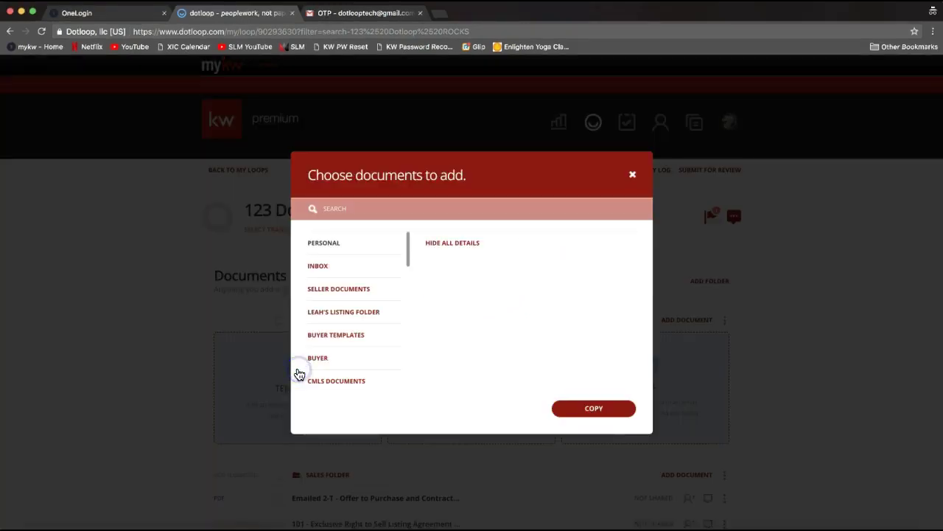
pyautogui.click(317, 270)
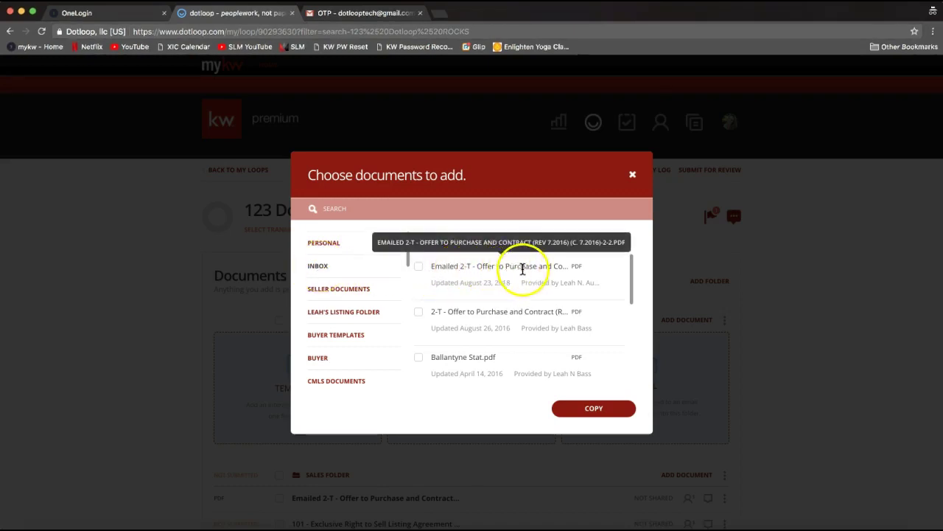
pyautogui.click(418, 266)
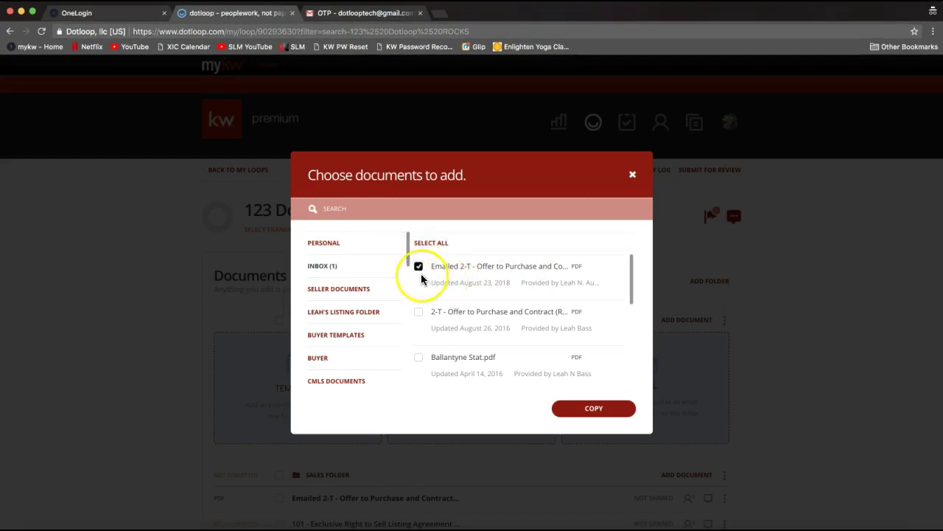
pyautogui.click(601, 408)
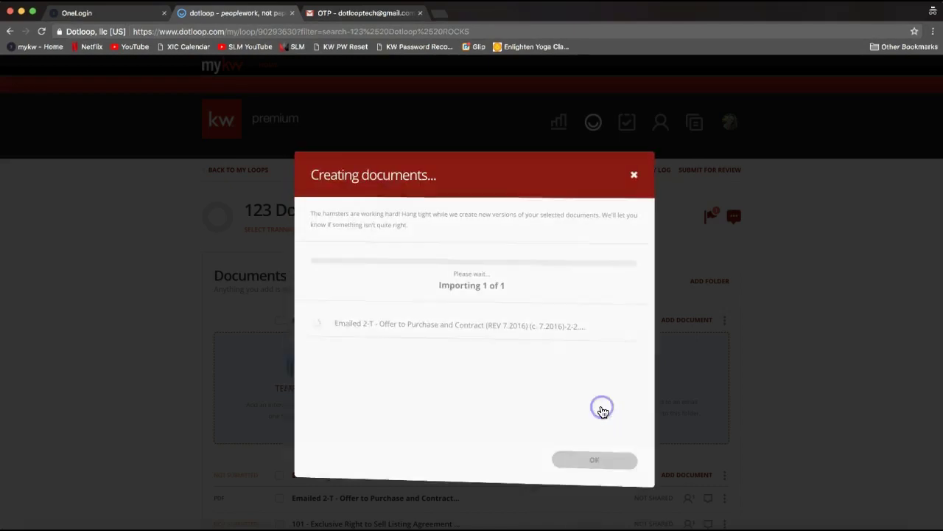
pyautogui.click(603, 456)
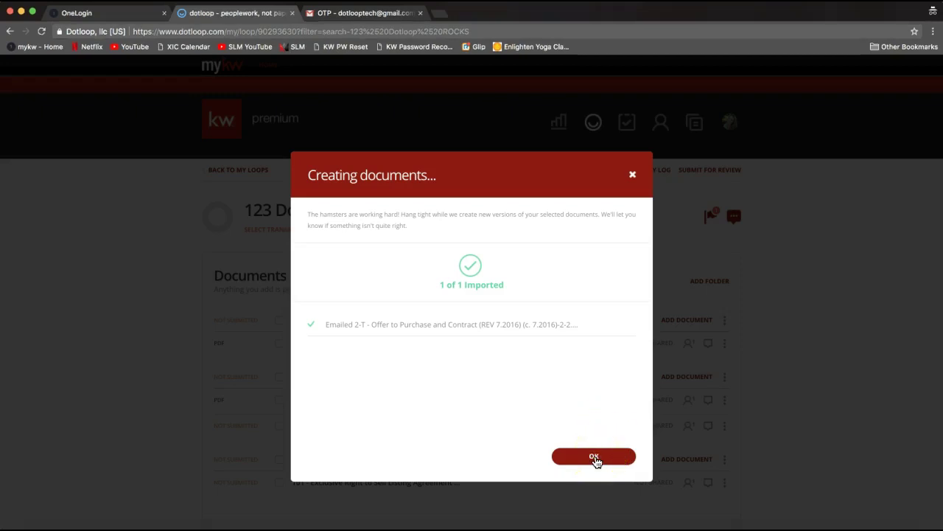
pyautogui.click(592, 463)
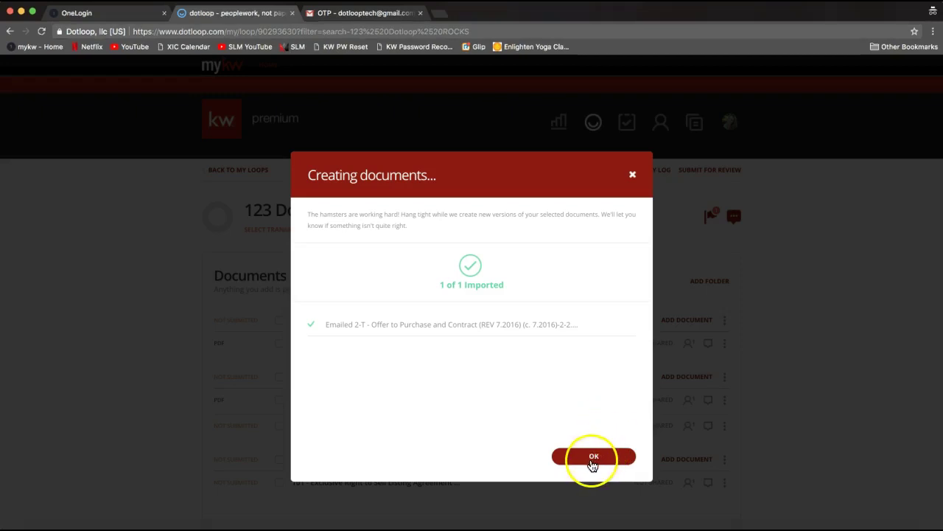